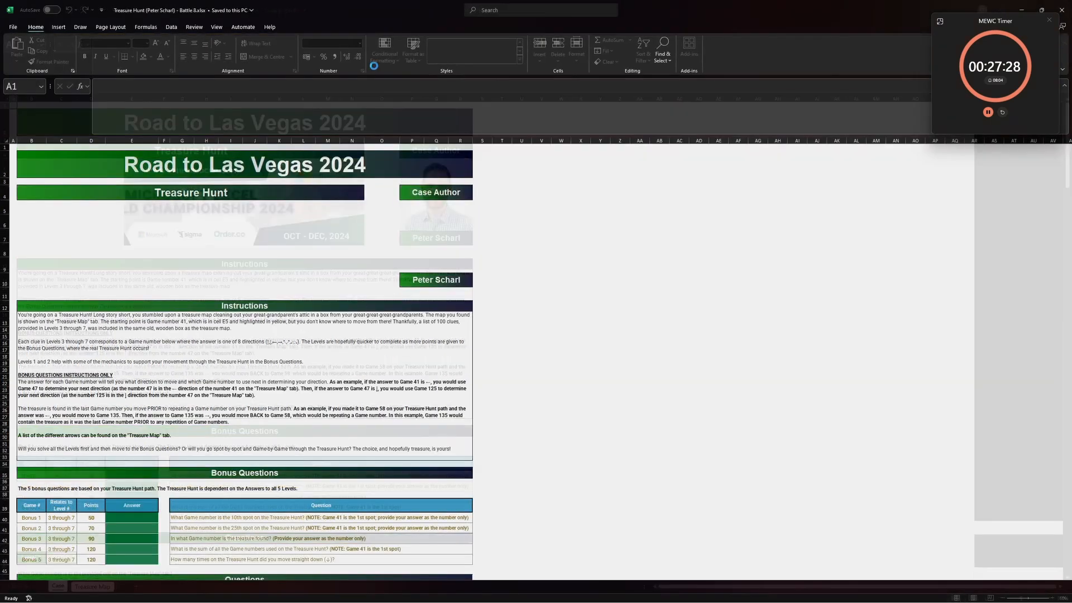
# - Read the case instructions and Level 1 questions, and examine the starting game cell and the arrow list on the Treasure Map sheet
pyautogui.click(545, 365)
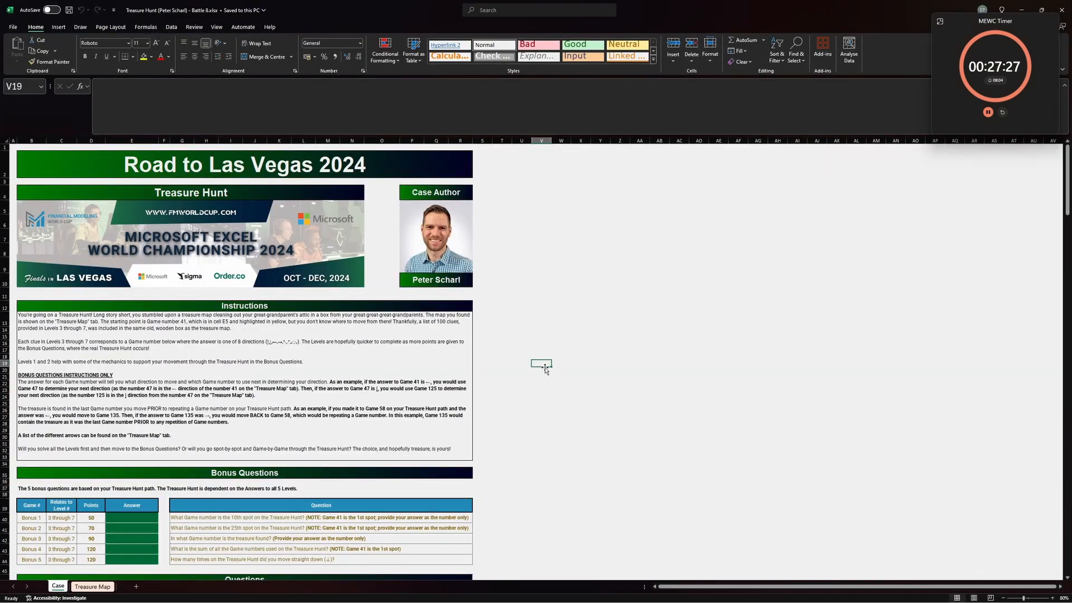
pyautogui.scroll(-3, 268, 362)
pyautogui.click(257, 361)
pyautogui.keyDown('ctrl'); pyautogui.scroll(5, 256, 362); pyautogui.keyUp('ctrl')
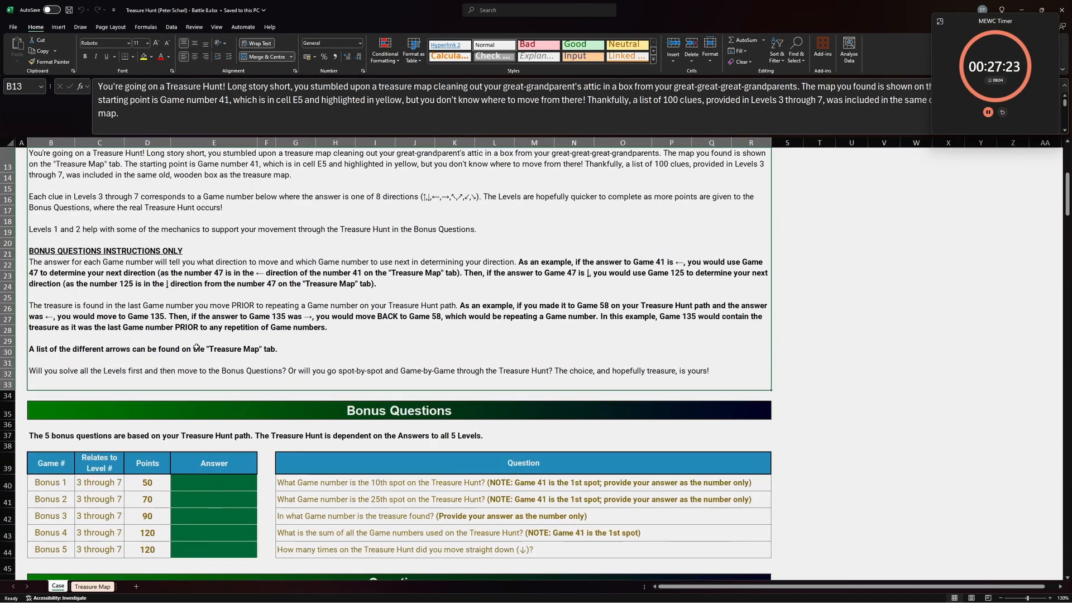
pyautogui.scroll(1, 413, 384)
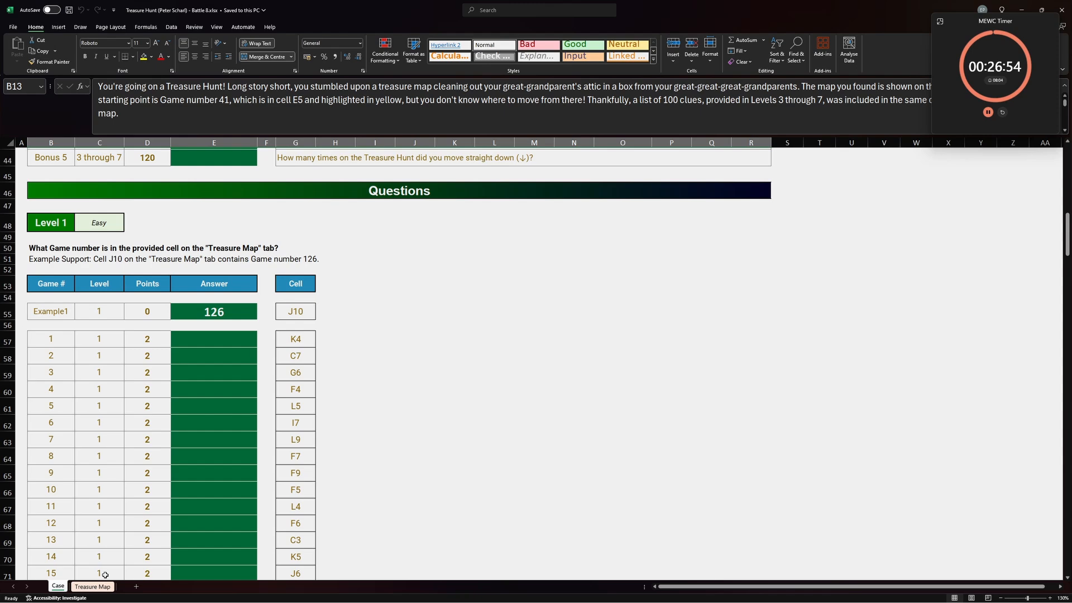
pyautogui.click(93, 586)
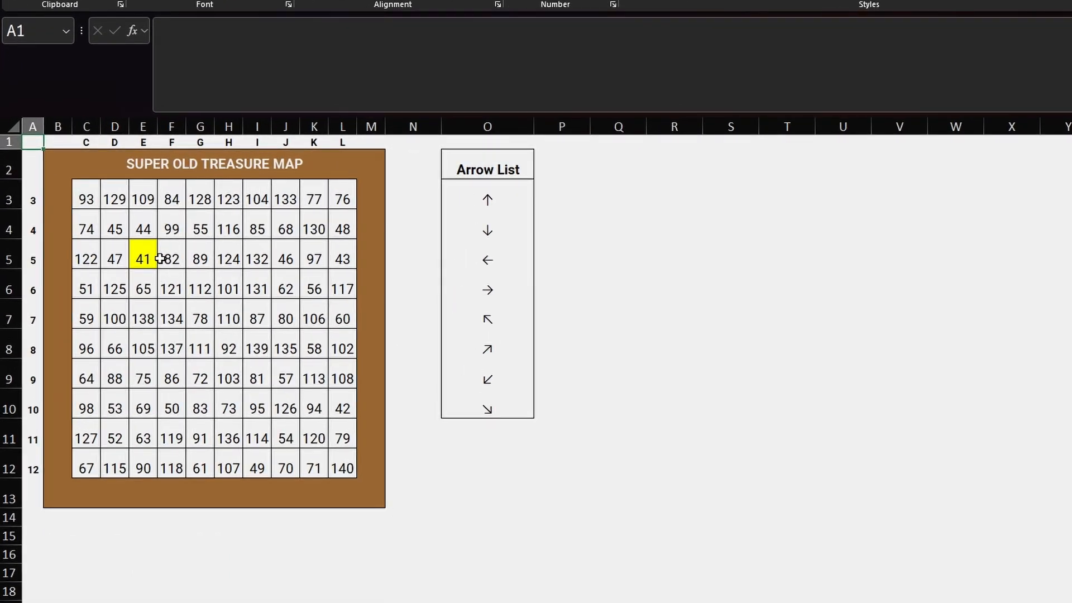
pyautogui.click(143, 259)
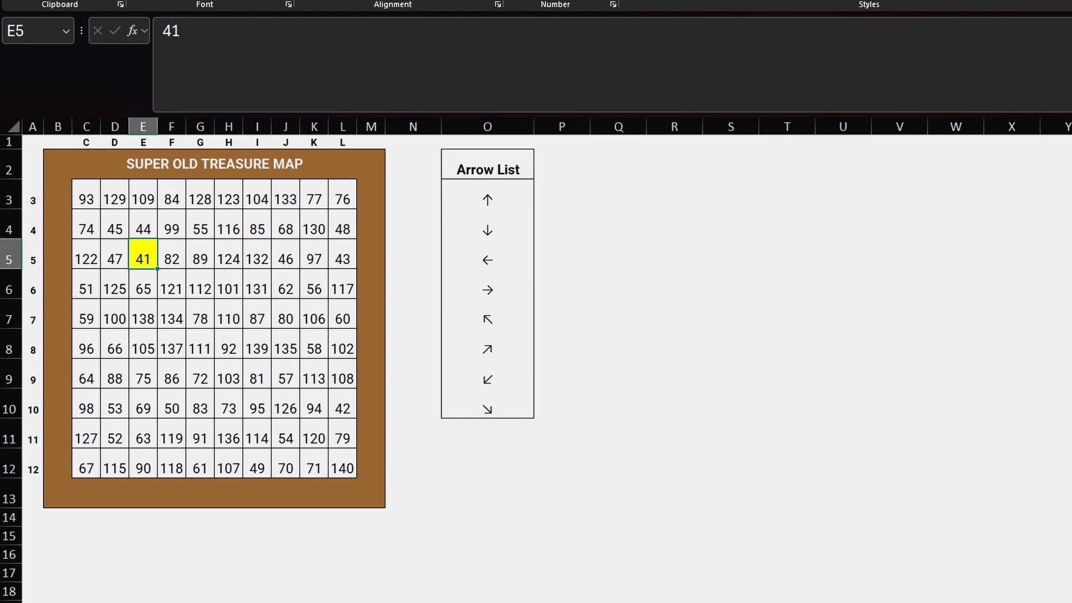
pyautogui.moveTo(488, 190); pyautogui.dragTo(486, 409)
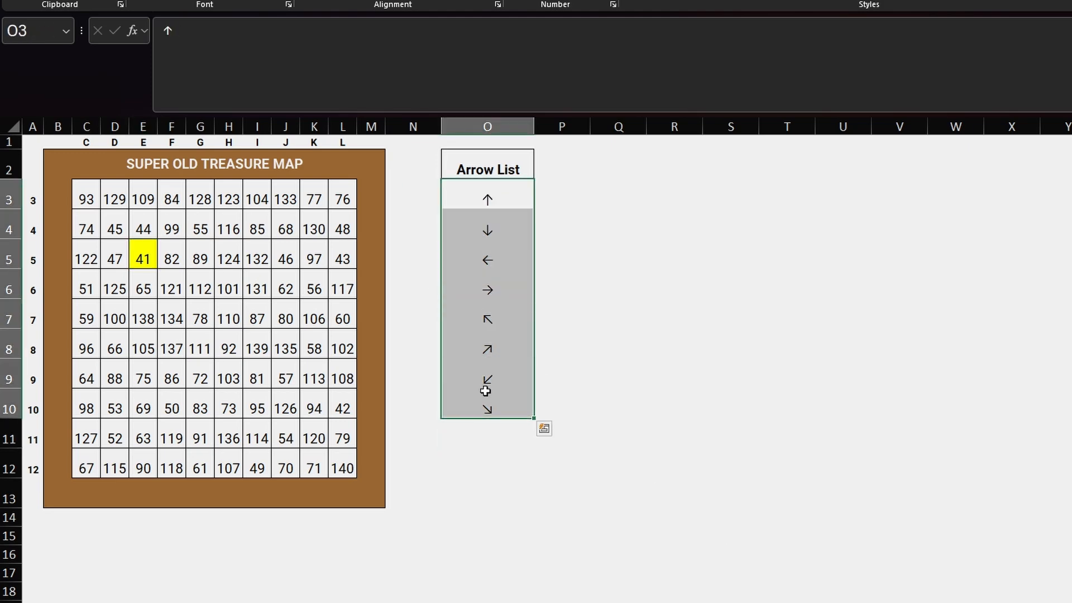
# - Add the headers V in P2 and H in Q2 beside the Arrow List
pyautogui.click(559, 194)
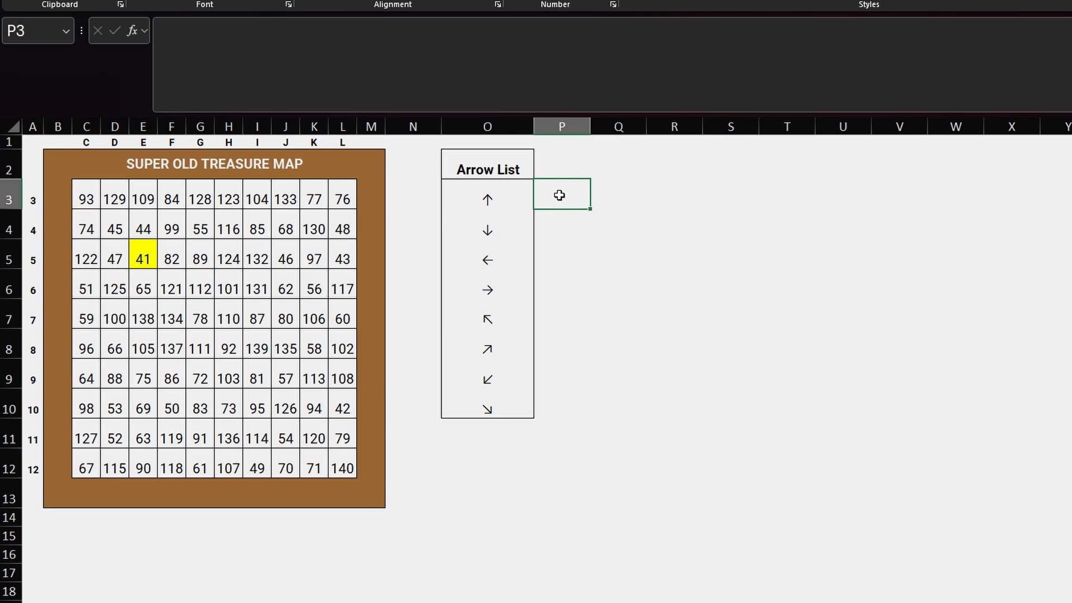
pyautogui.press('Up')
pyautogui.press('Tab')
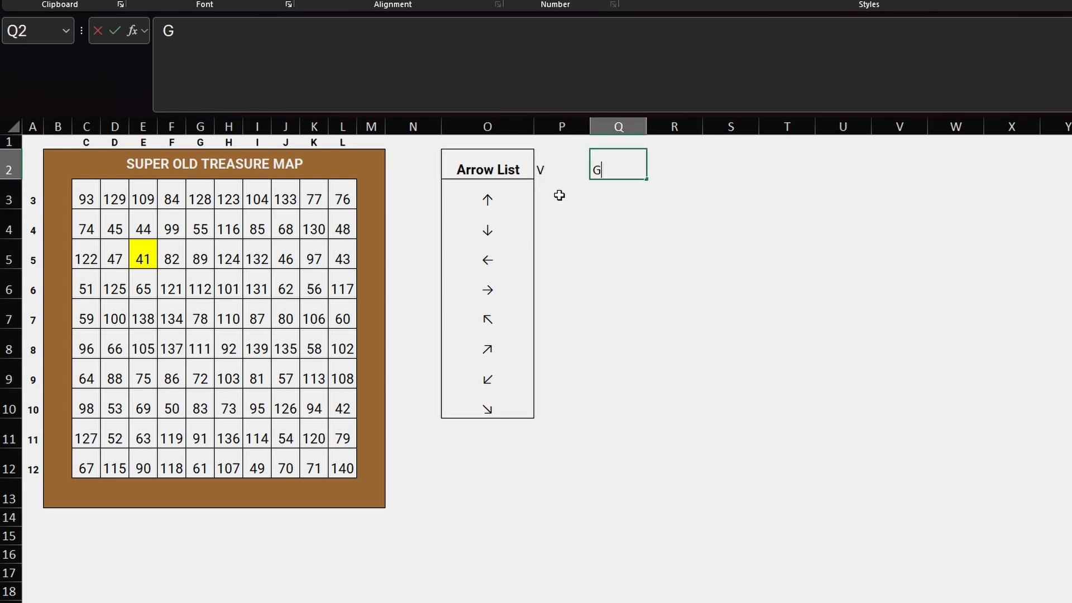
pyautogui.press('BackSpace')
pyautogui.press('Return')
pyautogui.write('h')
pyautogui.press('Escape')
pyautogui.press('Up')
pyautogui.press('Right')
pyautogui.write('H')
pyautogui.press('Return')
# - Fill the V column P3:P10 with the vertical offsets -1, 1, 0, 0, -1, -1, 1, 1
pyautogui.write('-1')
pyautogui.press('Return')
pyautogui.write('1')
pyautogui.press('Return')
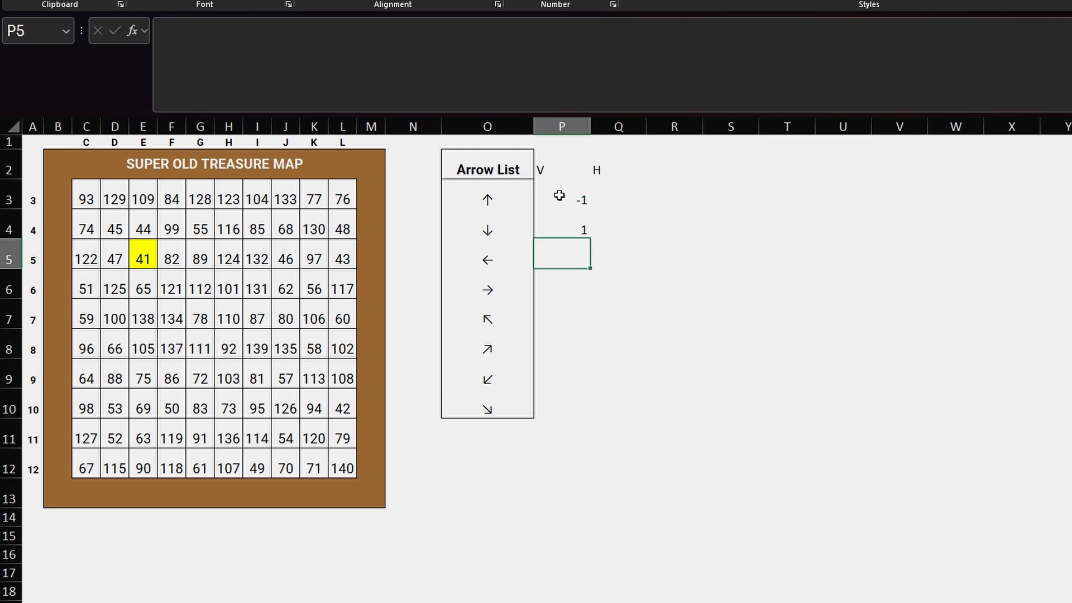
pyautogui.write('0')
pyautogui.press('Return')
pyautogui.write('0')
pyautogui.press('Return')
pyautogui.write('-1')
pyautogui.press('Return')
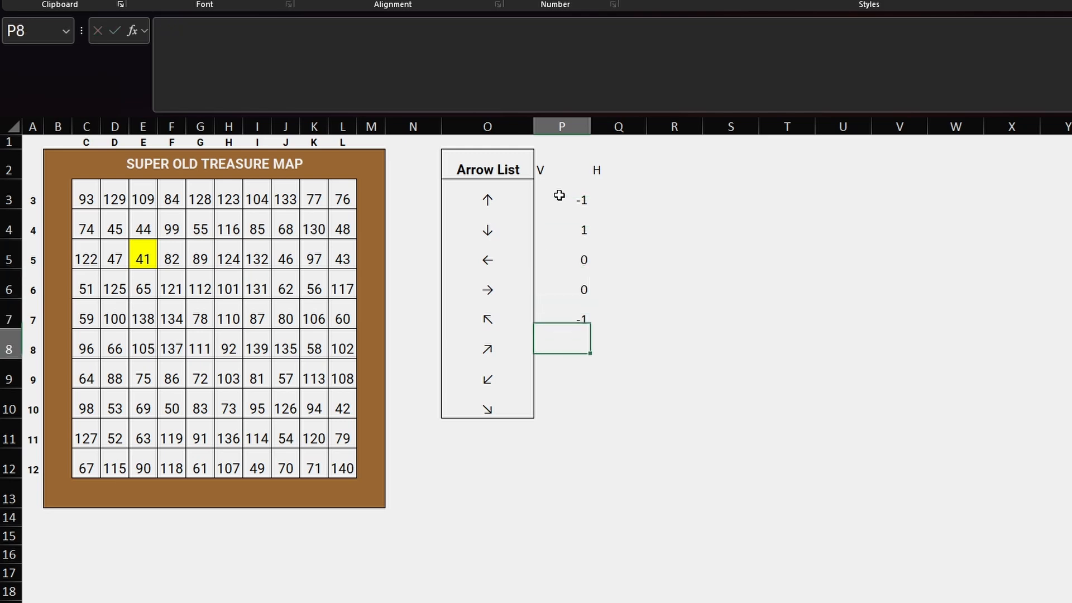
pyautogui.write('-1')
pyautogui.press('Return')
pyautogui.write('1')
pyautogui.press('Return')
pyautogui.write('1')
pyautogui.press('Return')
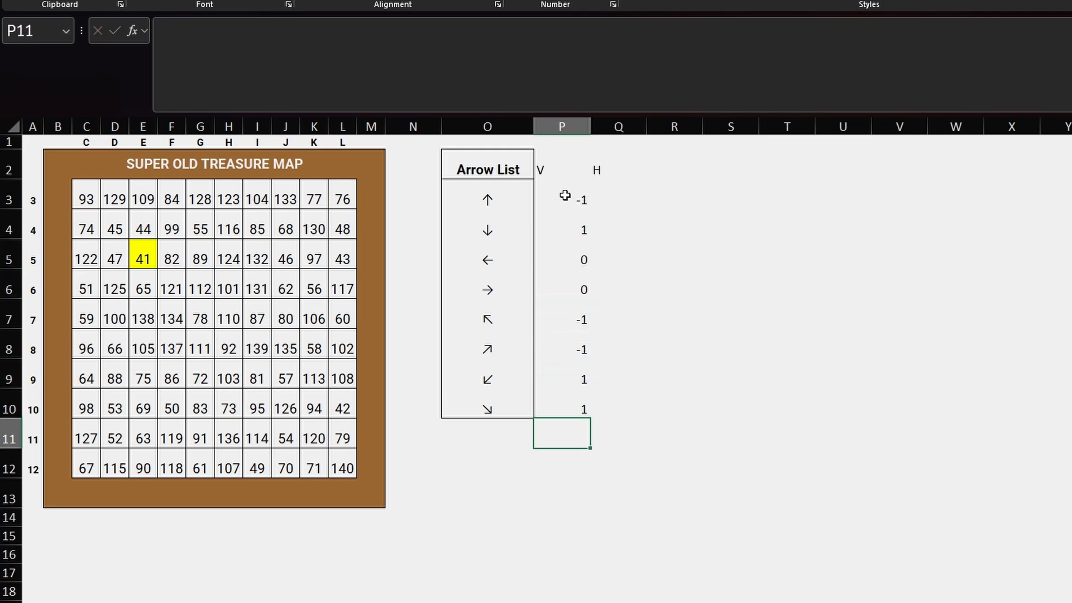
pyautogui.click(557, 202)
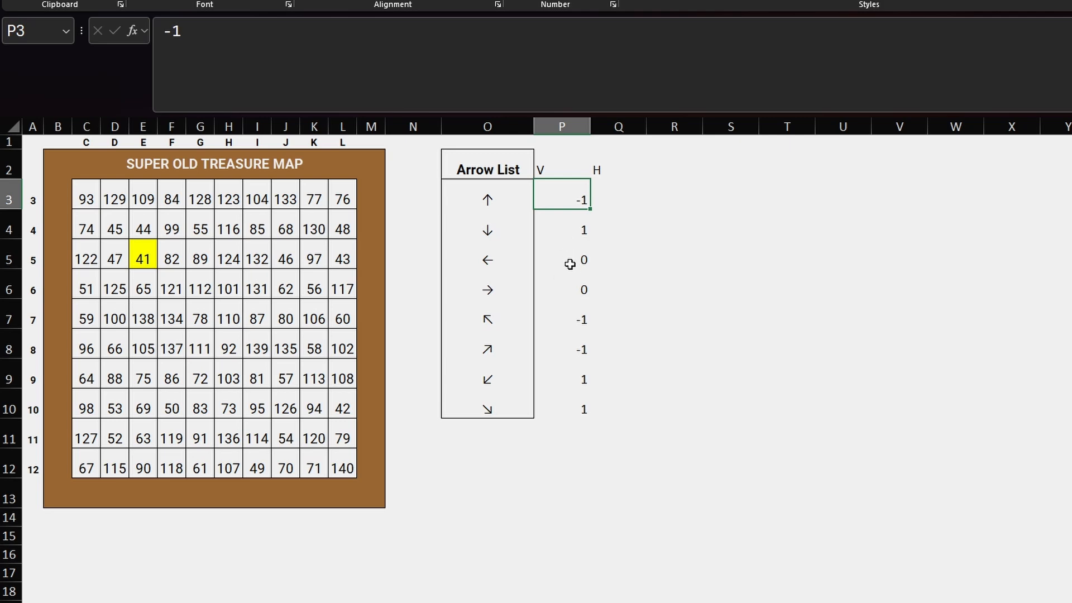
pyautogui.click(574, 321)
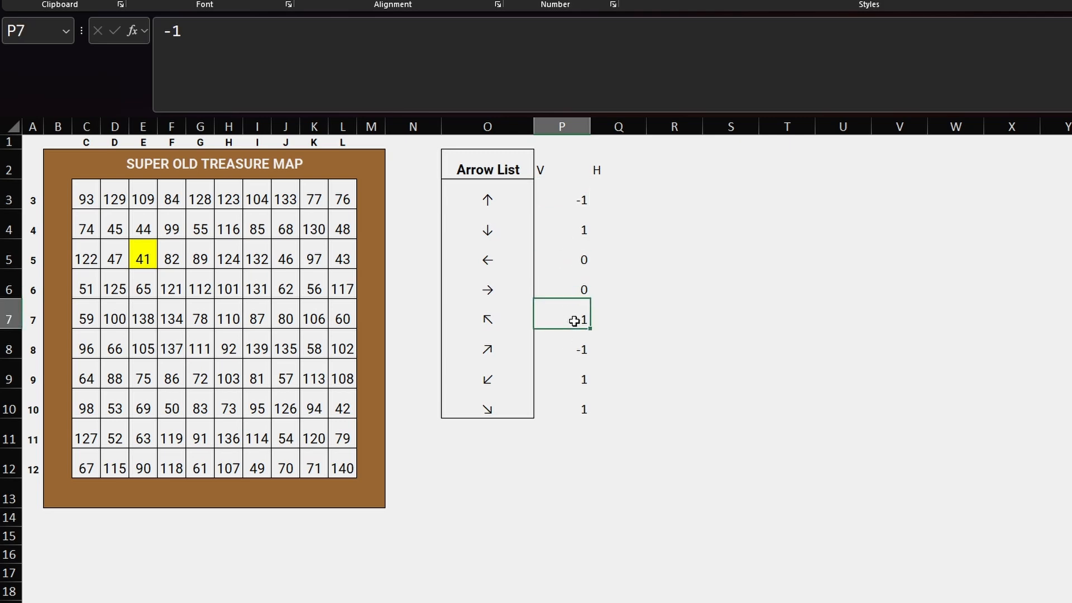
pyautogui.click(570, 356)
pyautogui.click(560, 407)
# - Fill the H column Q3:Q10 with the horizontal offsets 0, 0, -1, 1, -1, 1, -1, 1
pyautogui.click(613, 208)
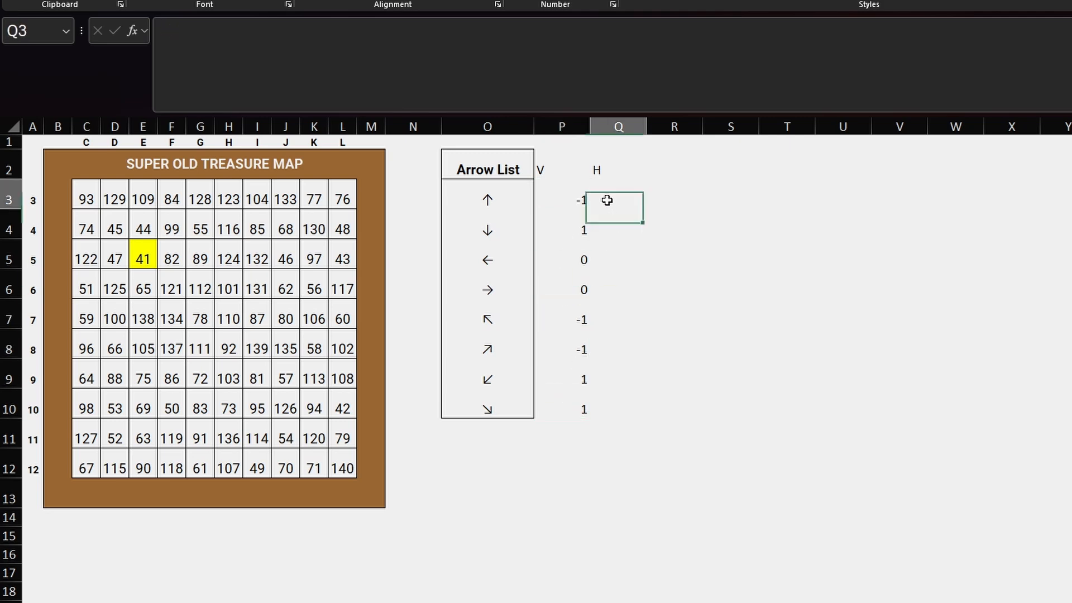
pyautogui.write('0')
pyautogui.press('Return')
pyautogui.write('0')
pyautogui.press('Return')
pyautogui.write('-1')
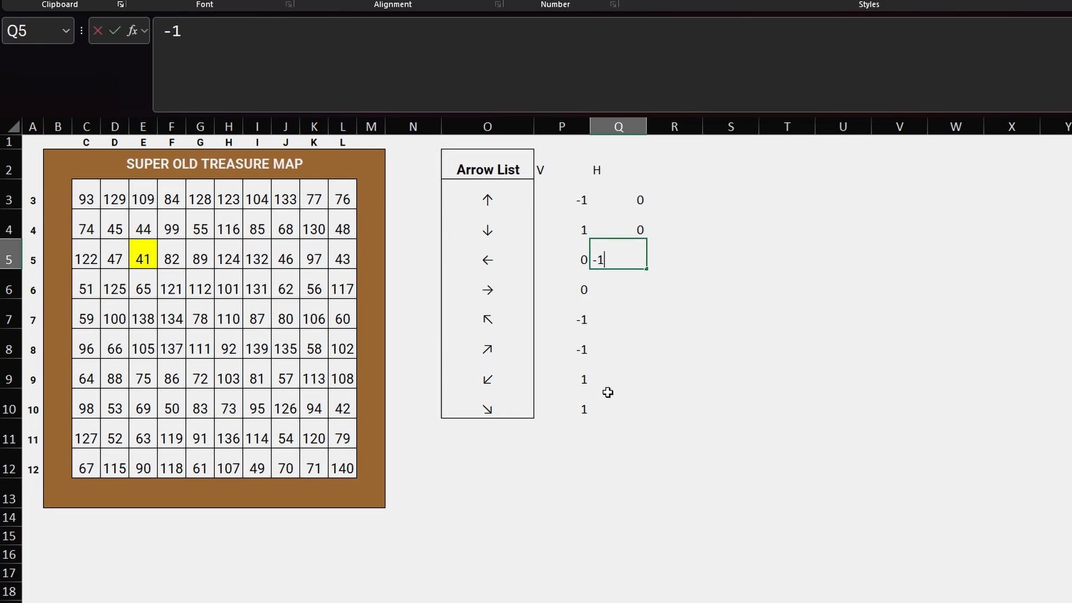
pyautogui.press('Return')
pyautogui.write('1')
pyautogui.press('Return')
pyautogui.write('-1')
pyautogui.press('Return')
pyautogui.write('1')
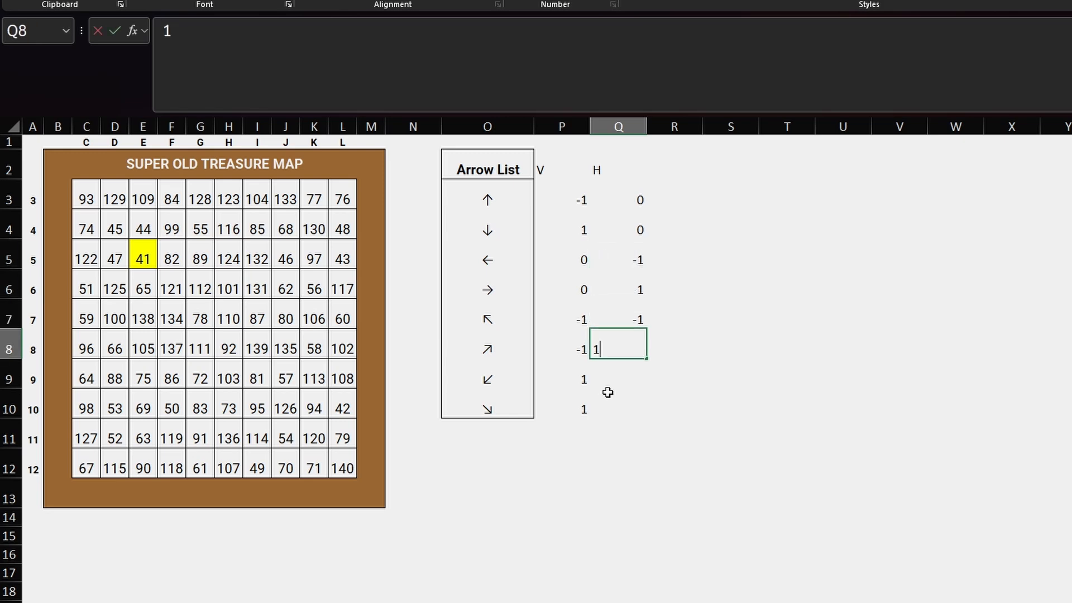
pyautogui.press('Return')
pyautogui.write('-1')
pyautogui.press('Return')
pyautogui.write('1')
pyautogui.press('Return')
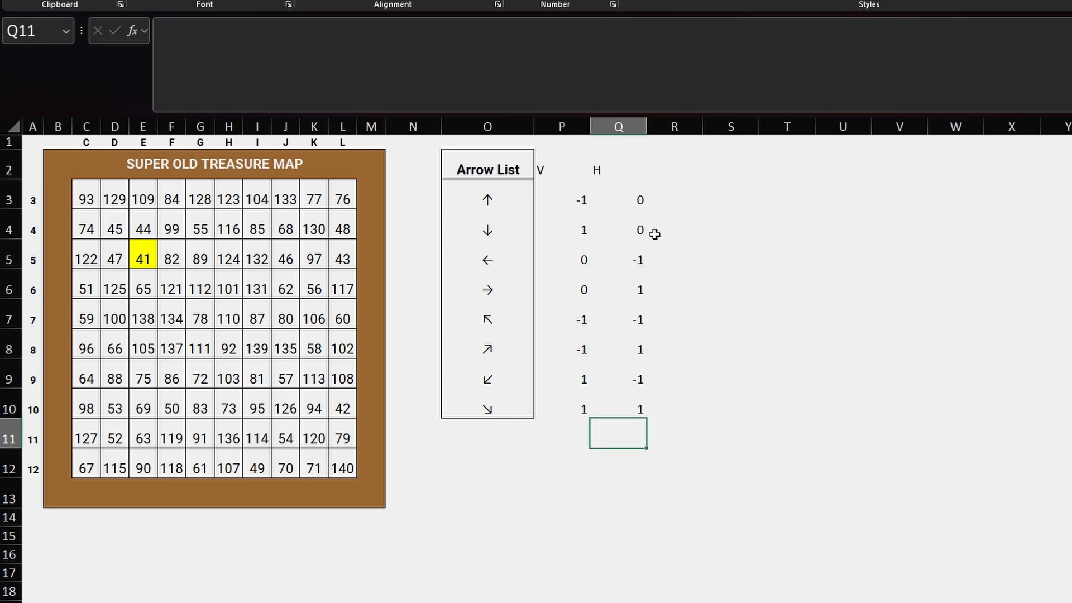
# - Enter a COMPLEX formula in R3 with P3:P10 as the real part and Q3:Q10 as the imaginary part
pyautogui.click(661, 194)
pyautogui.write('=COMPOL')
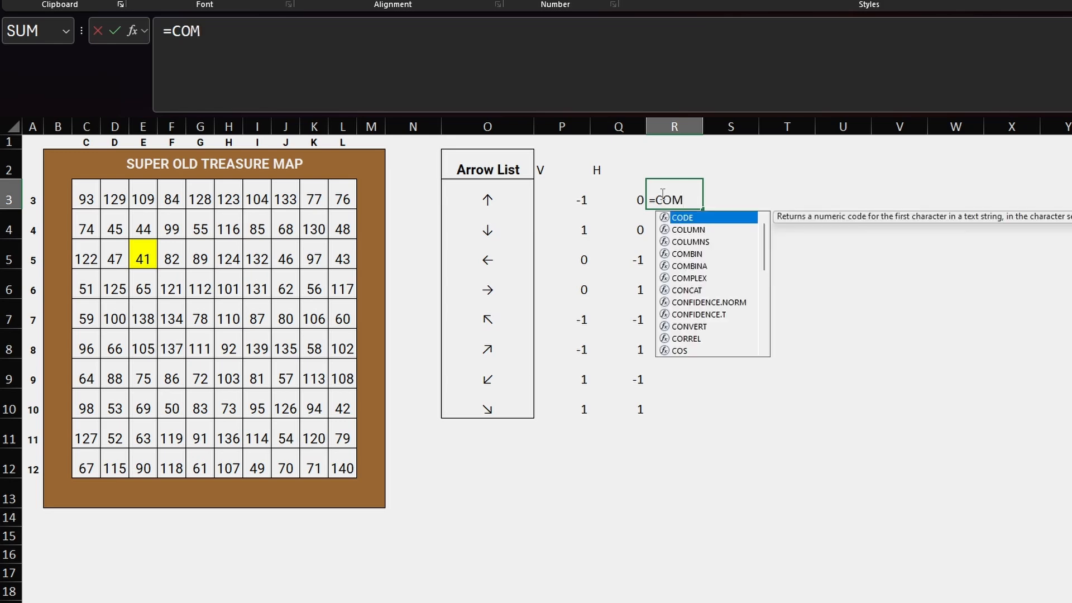
pyautogui.press('BackSpace')
pyautogui.press('BackSpace')
pyautogui.write('LEX)')
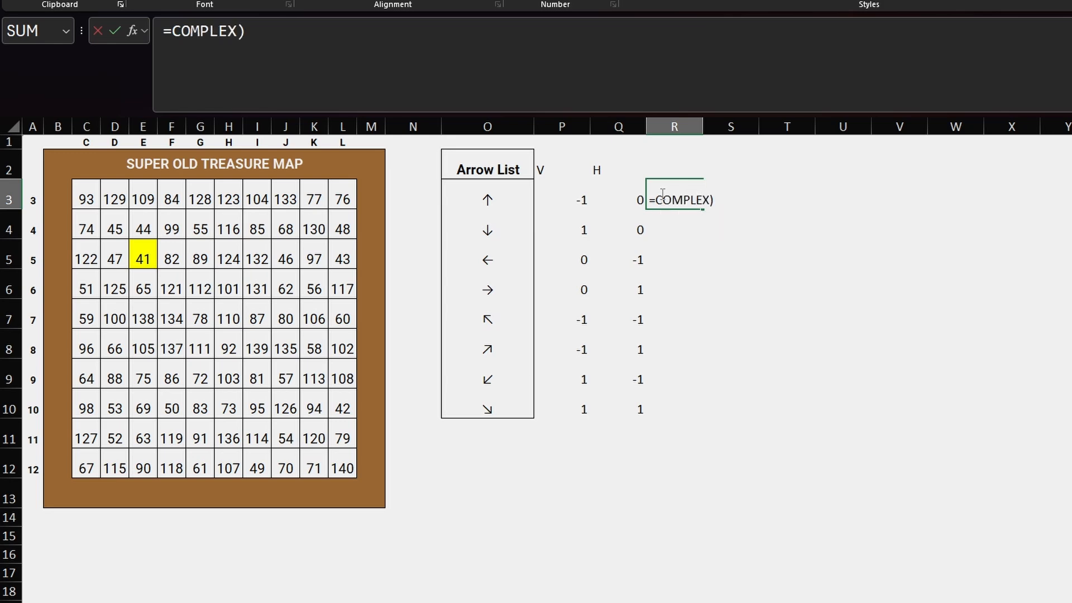
pyautogui.press('BackSpace')
pyautogui.write('(')
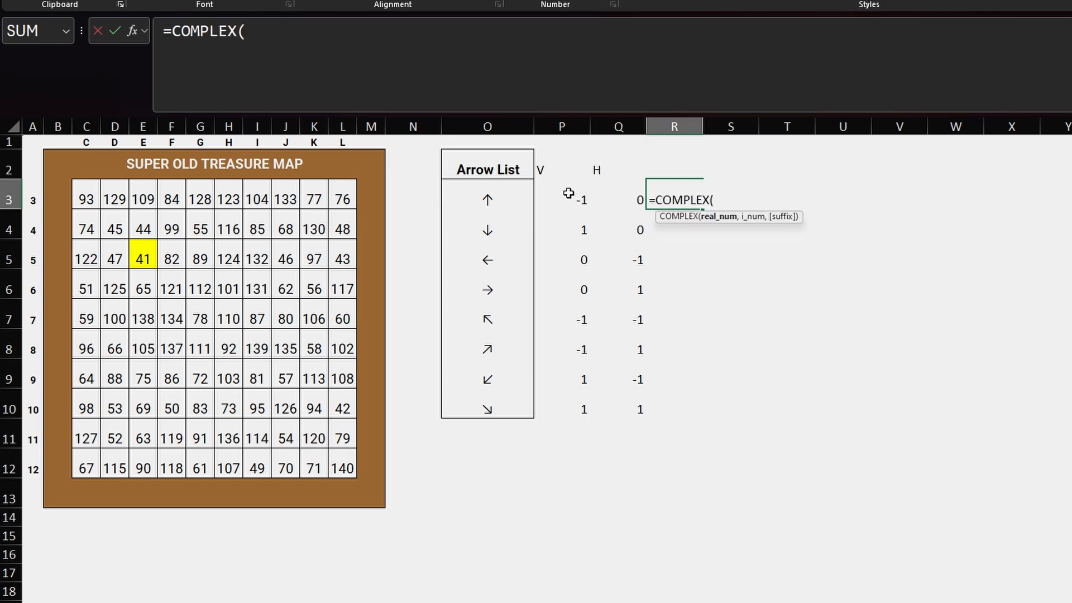
pyautogui.moveTo(564, 197); pyautogui.dragTo(548, 397)
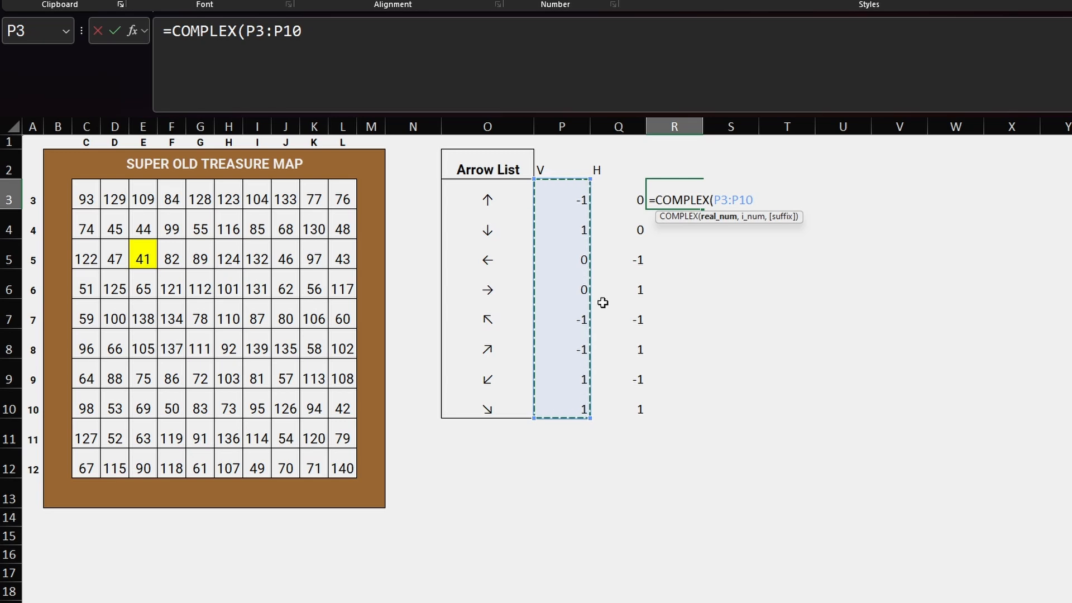
pyautogui.write(',')
pyautogui.moveTo(622, 201); pyautogui.dragTo(640, 407)
pyautogui.press('Return')
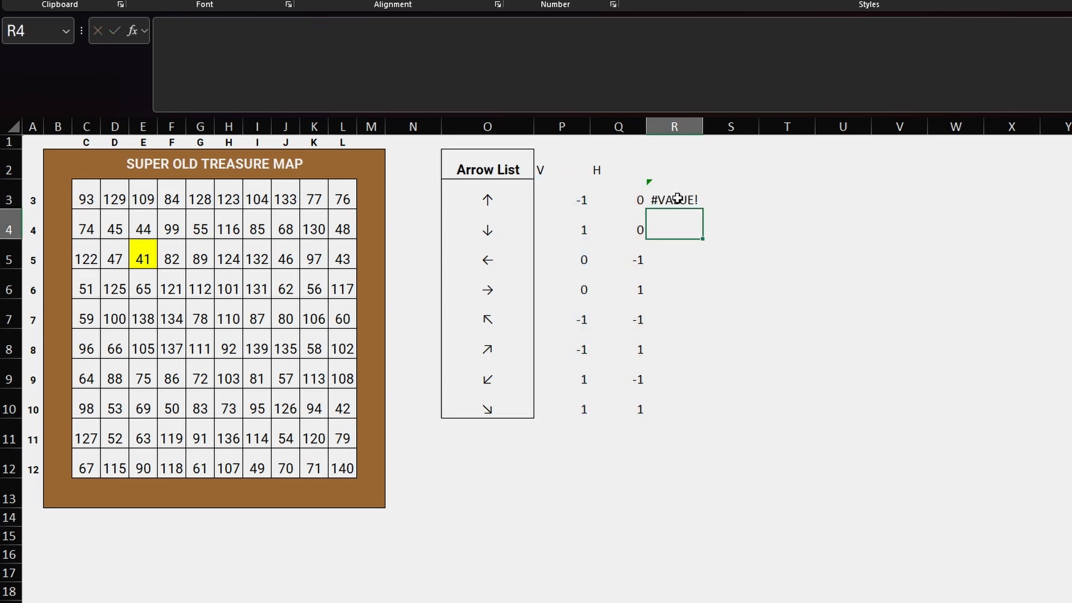
# - Reduce both ranges in the R3 formula to single cells so it reads =COMPLEX(P3,Q3)
pyautogui.click(677, 198)
pyautogui.click(265, 32)
pyautogui.press('Delete')
pyautogui.press('Delete')
pyautogui.press('Delete')
pyautogui.press('Delete')
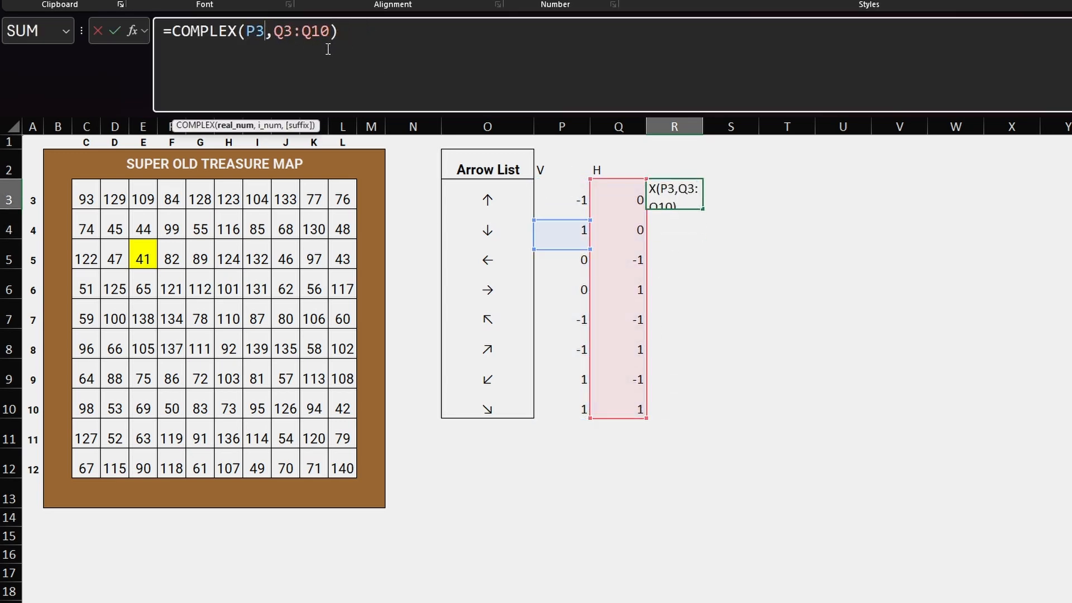
pyautogui.moveTo(293, 31); pyautogui.dragTo(333, 33)
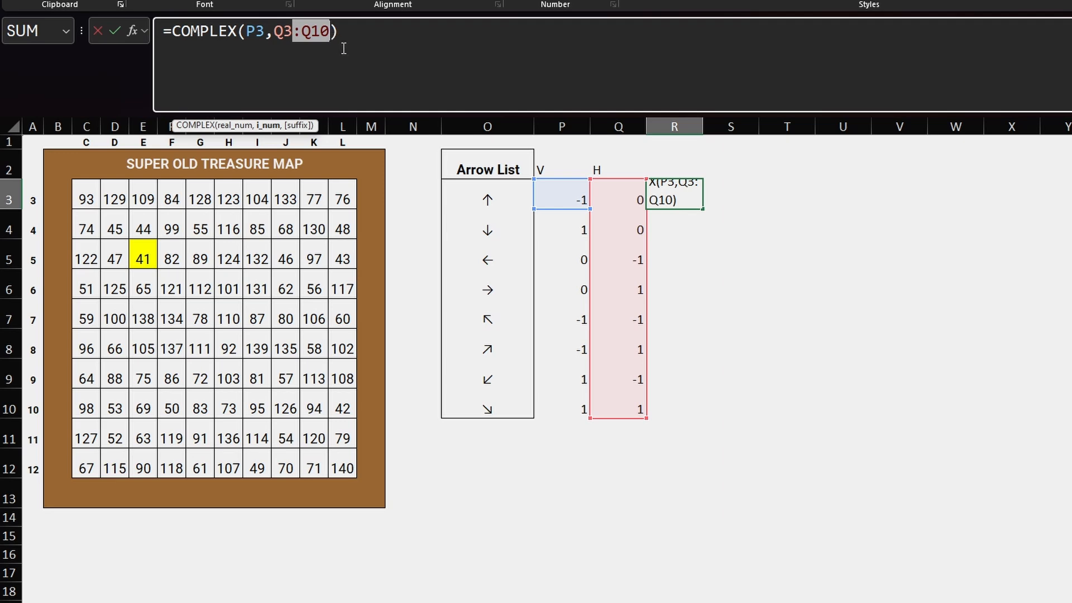
pyautogui.press('Delete')
pyautogui.press('Return')
# - Copy the COMPLEX formula from R3 down to R10
pyautogui.click(701, 196)
pyautogui.moveTo(703, 209); pyautogui.dragTo(709, 426)
pyautogui.click(843, 291)
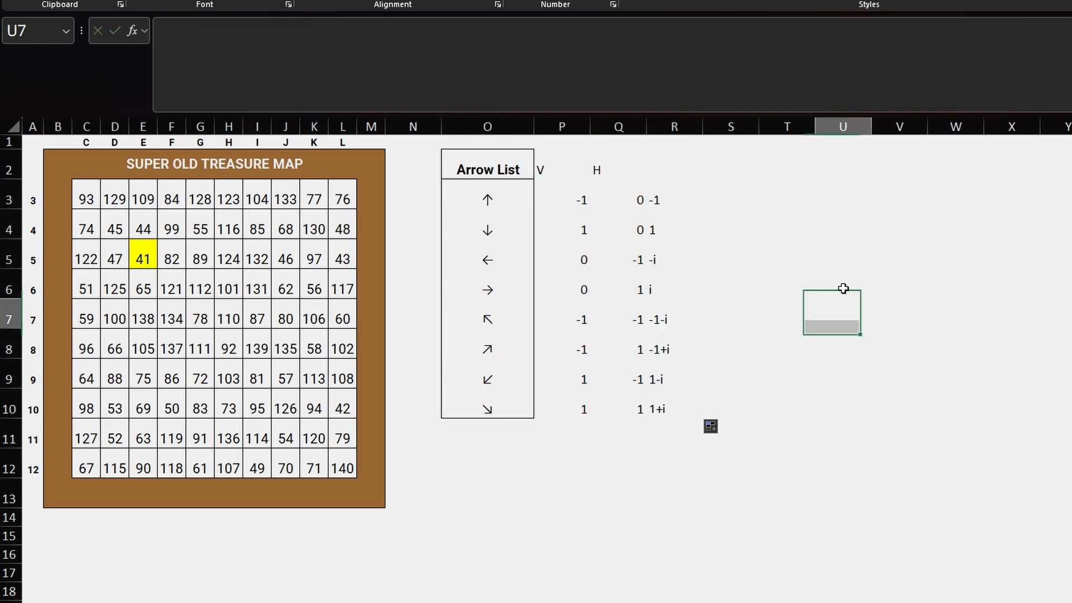
# - Convert the arrow data O2:R10 into a table with headers and name its last column C
pyautogui.click(617, 228)
pyautogui.hotkey('ctrl', 't')
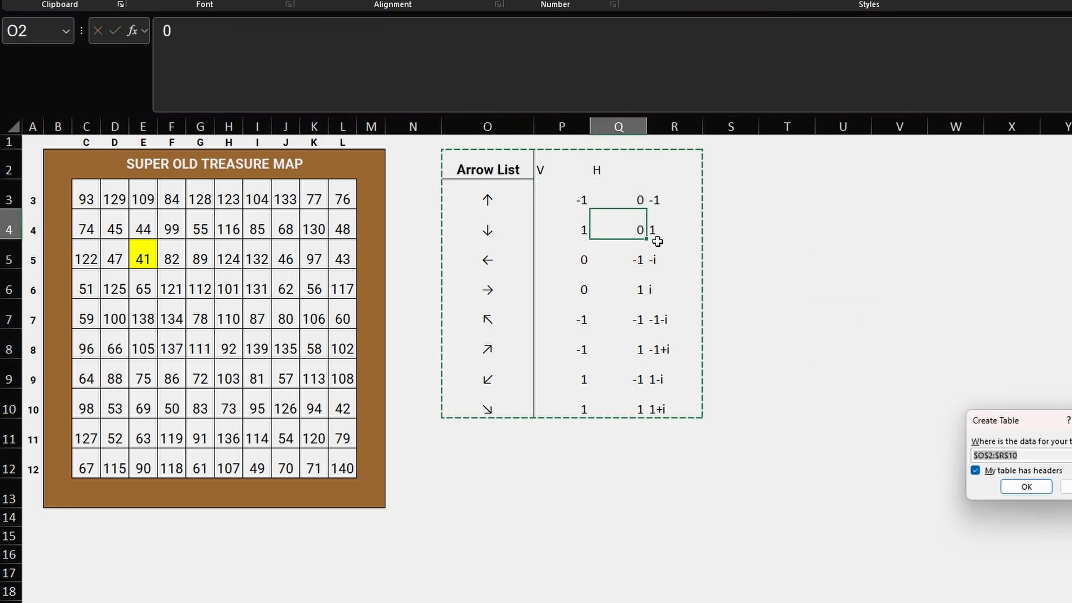
pyautogui.click(1026, 486)
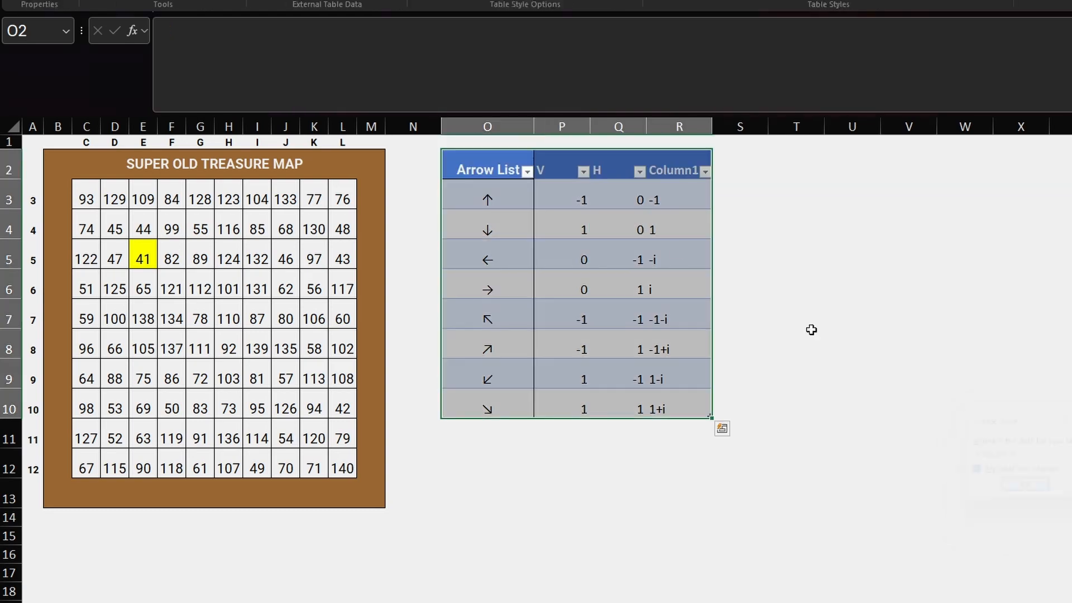
pyautogui.click(676, 167)
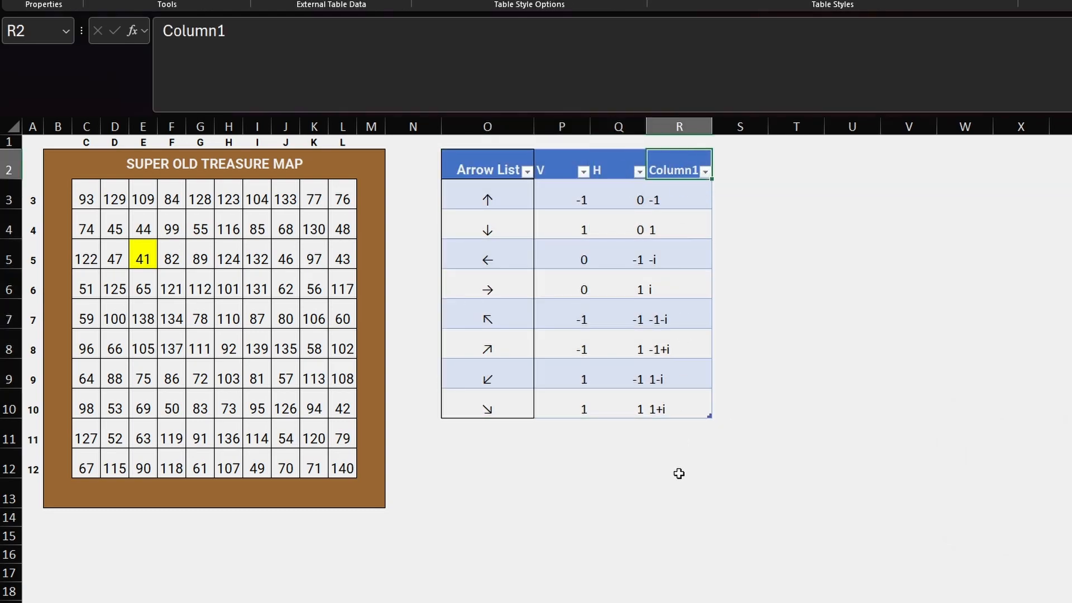
pyautogui.press('Down')
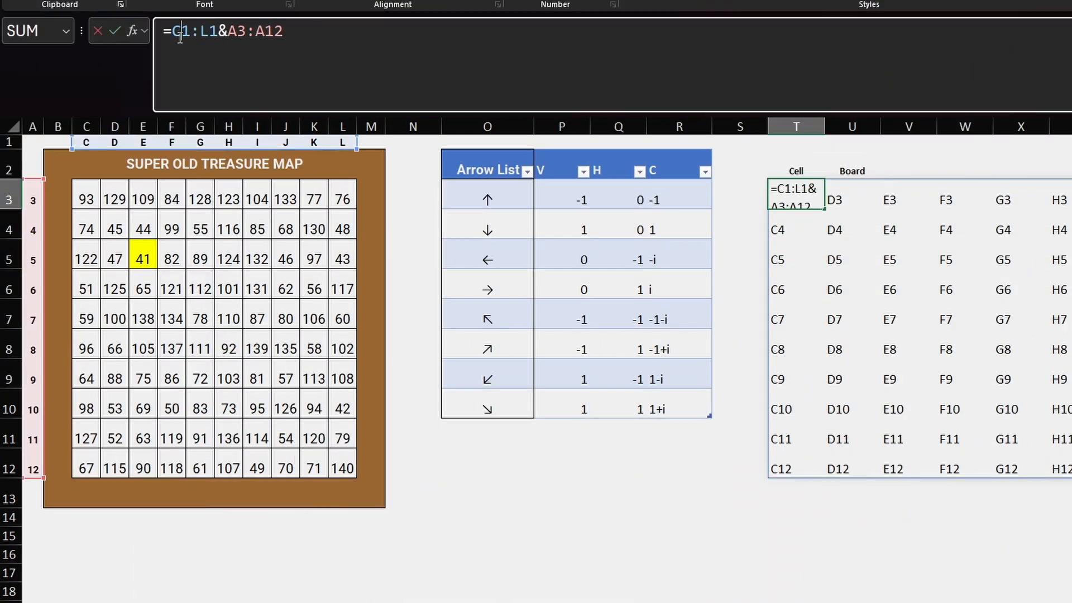
# - Flatten the C1:L1&A3:A12 formula in T3 with TOCOL, and list the map values C3:L12 in U3 with TOCOL
pyautogui.write('TOCOL(')
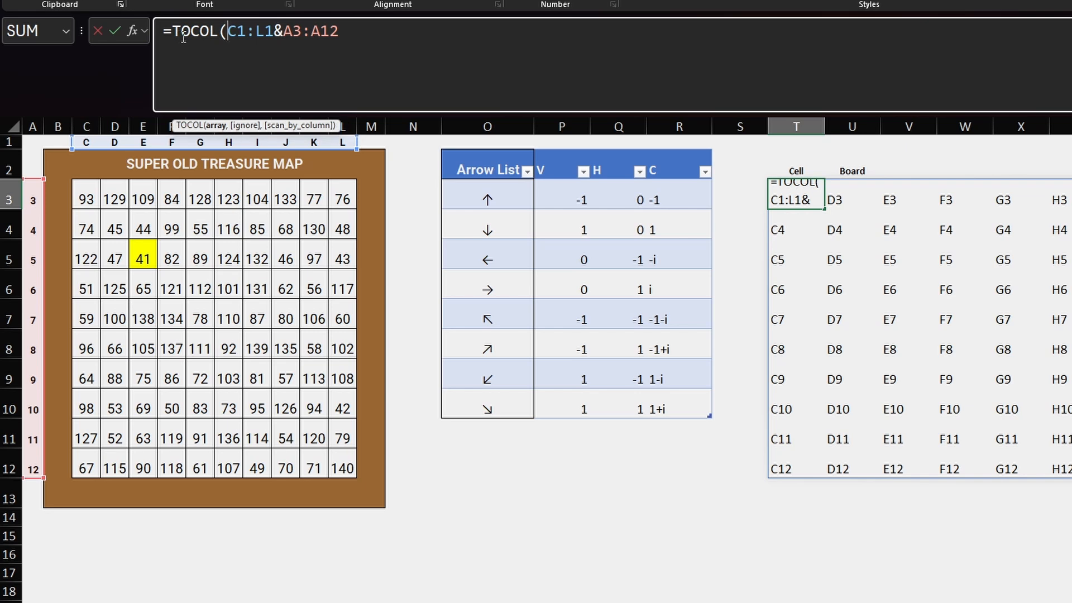
pyautogui.press('Return')
pyautogui.press('Up')
pyautogui.press('Right')
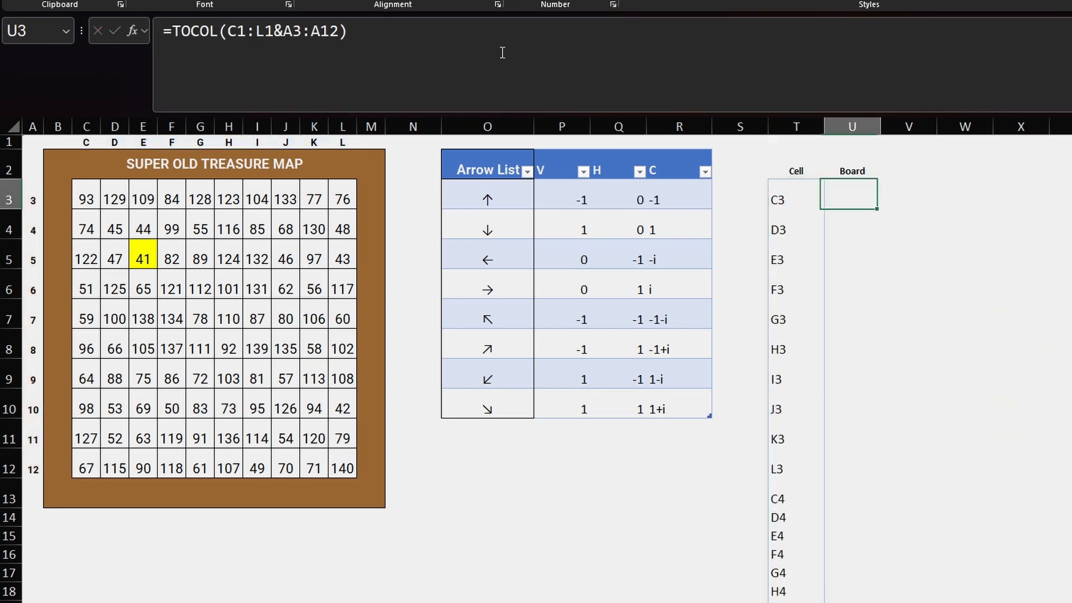
pyautogui.write('=TOCOL(')
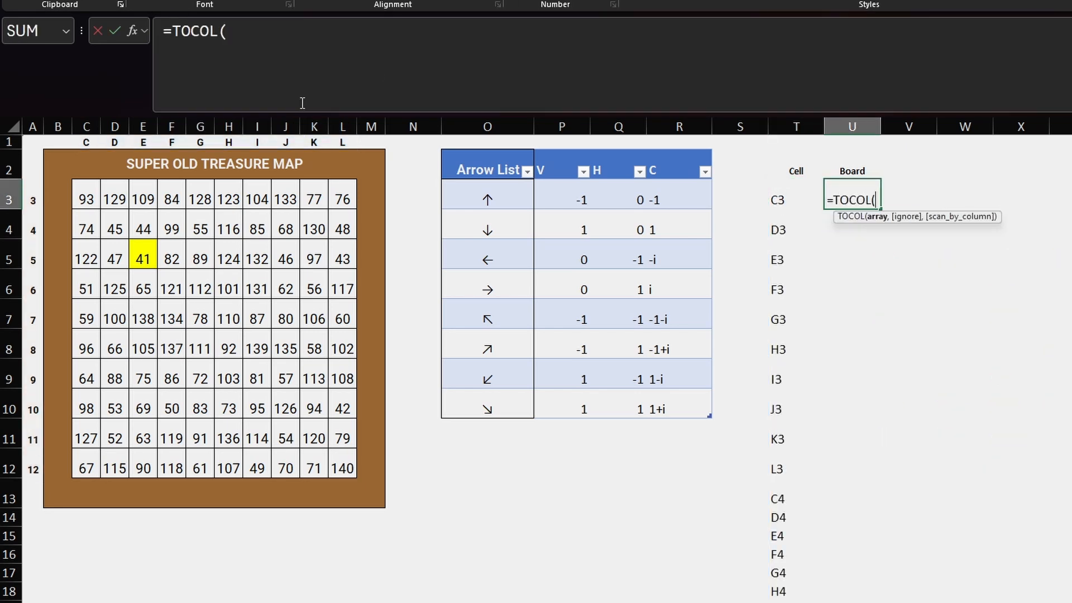
pyautogui.click(86, 199)
pyautogui.keyDown('shift'); pyautogui.click(343, 468); pyautogui.keyUp('shift')
pyautogui.press('Return')
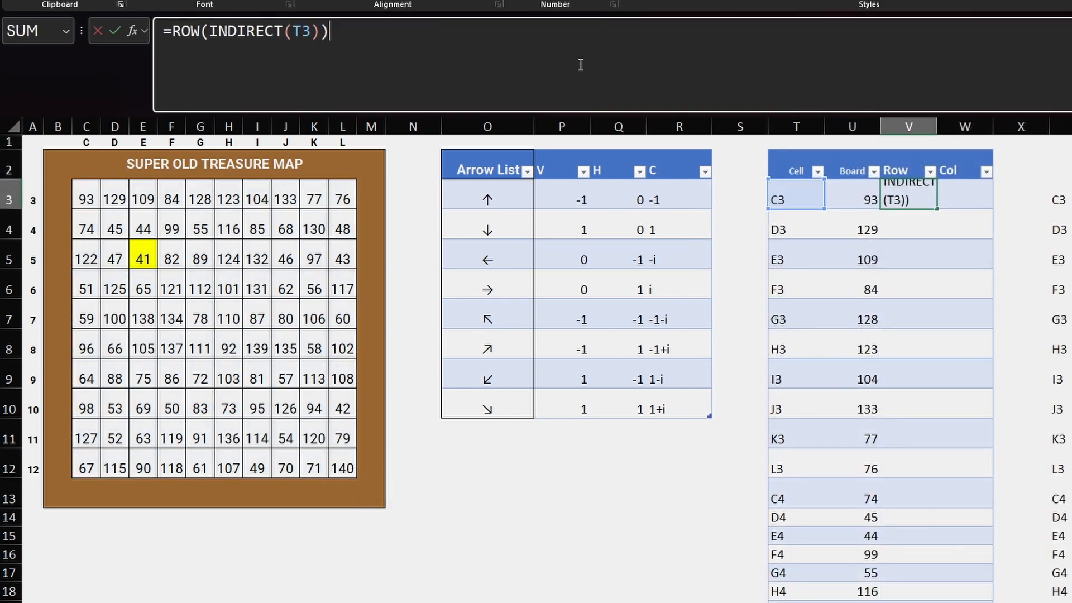
pyautogui.press('Return')
pyautogui.click(952, 195)
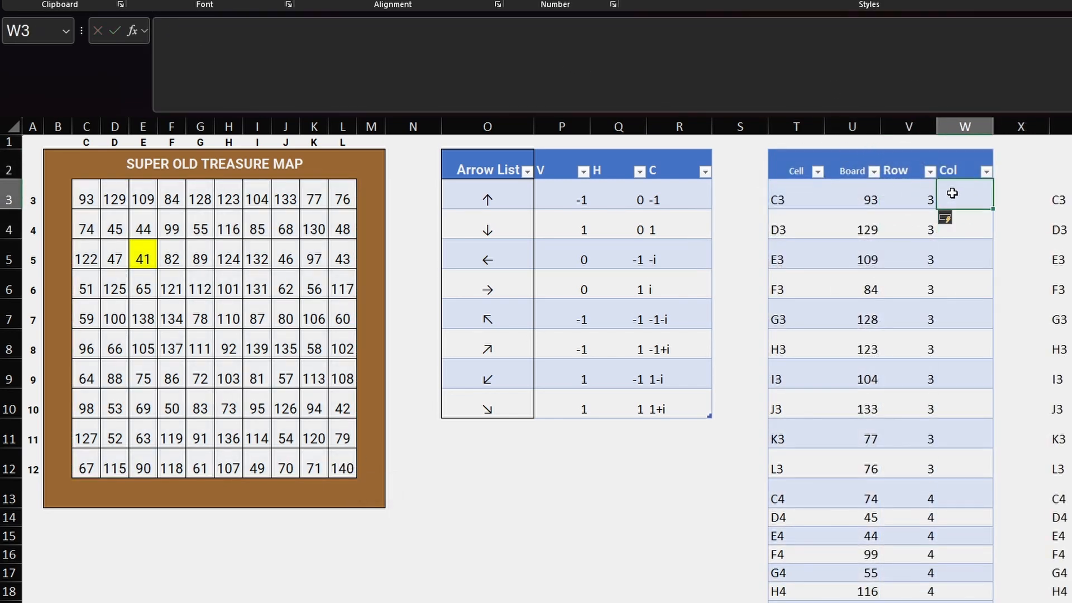
pyautogui.write('=COLUMN(')
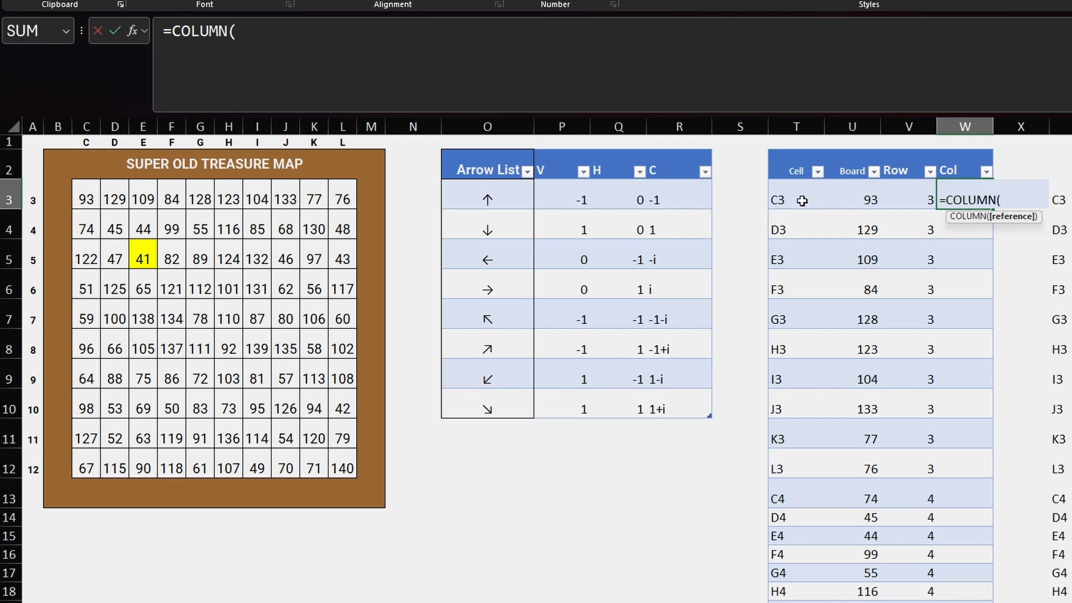
pyautogui.write('INDIRECT(')
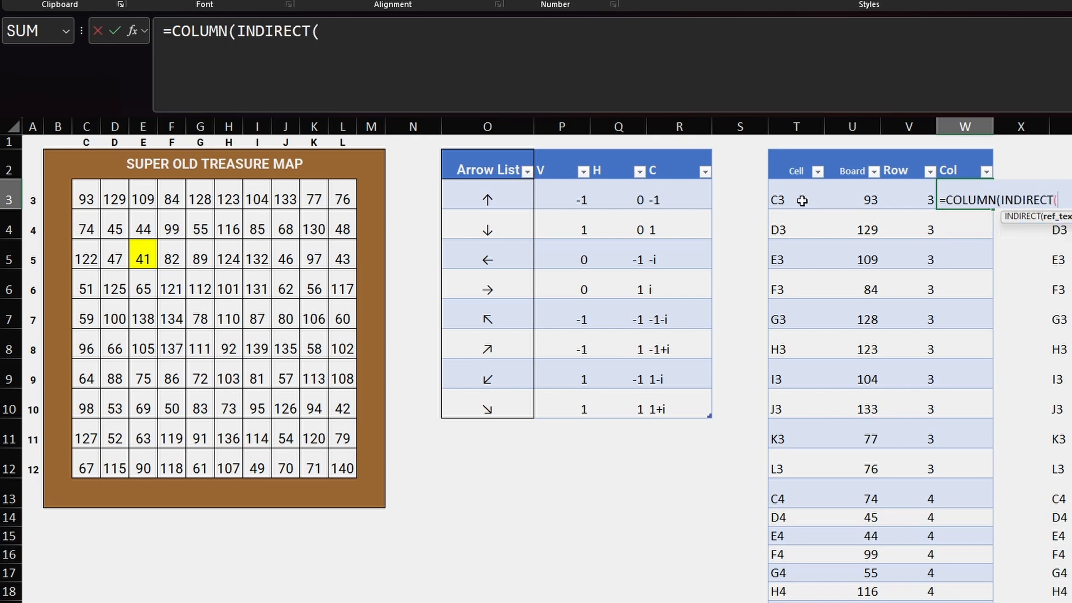
pyautogui.click(782, 199)
pyautogui.write('))')
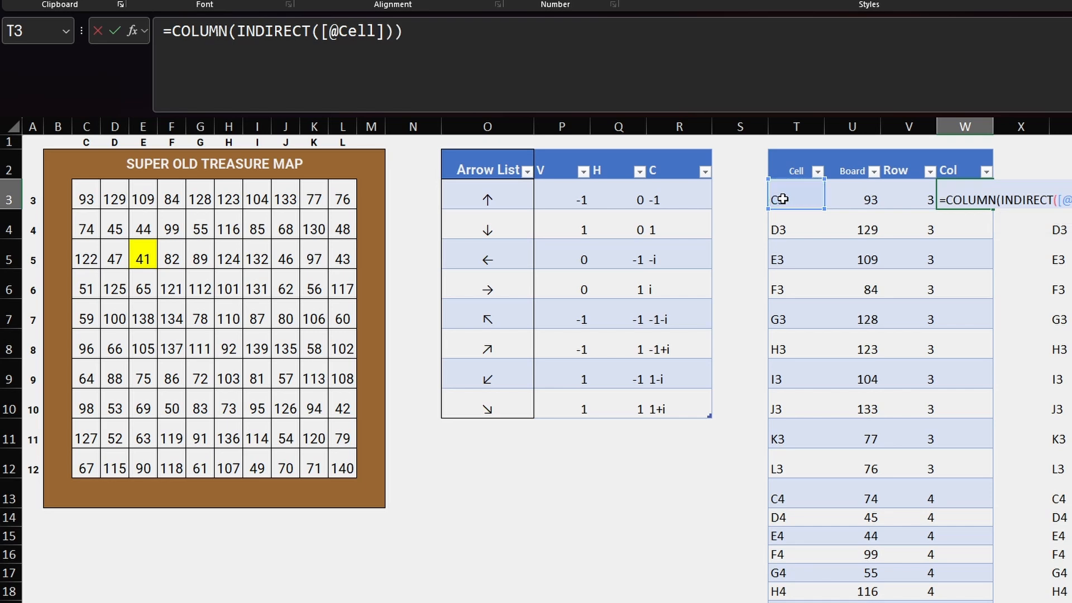
pyautogui.press('Return')
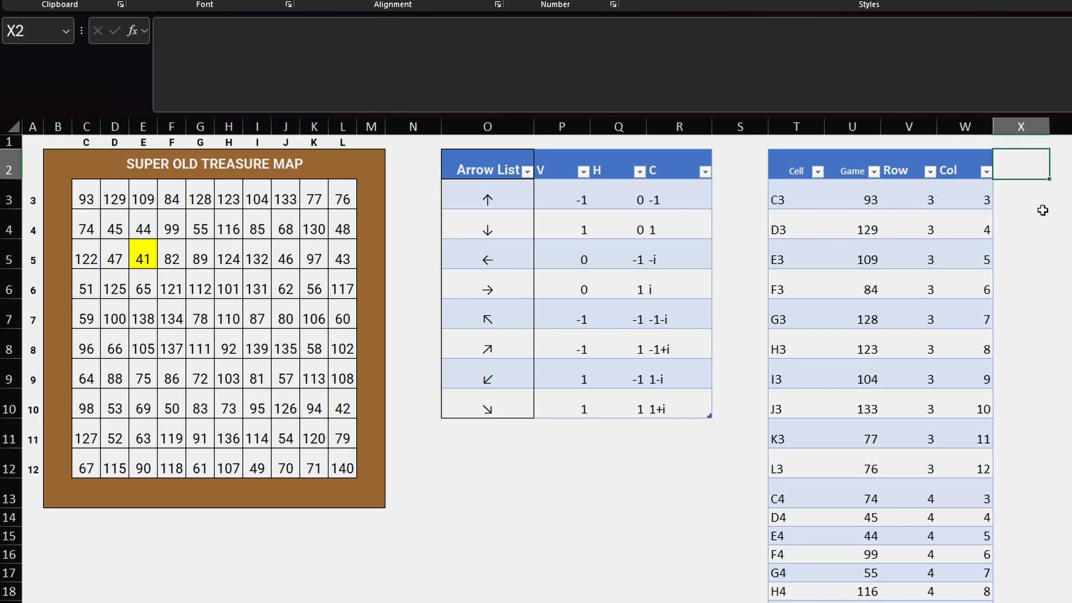
# - Add a column named C to the map table at X2, and rename its Row and Col headers V and H
pyautogui.write('C')
pyautogui.press('Return')
pyautogui.press('Up')
pyautogui.press('Left')
pyautogui.press('Left')
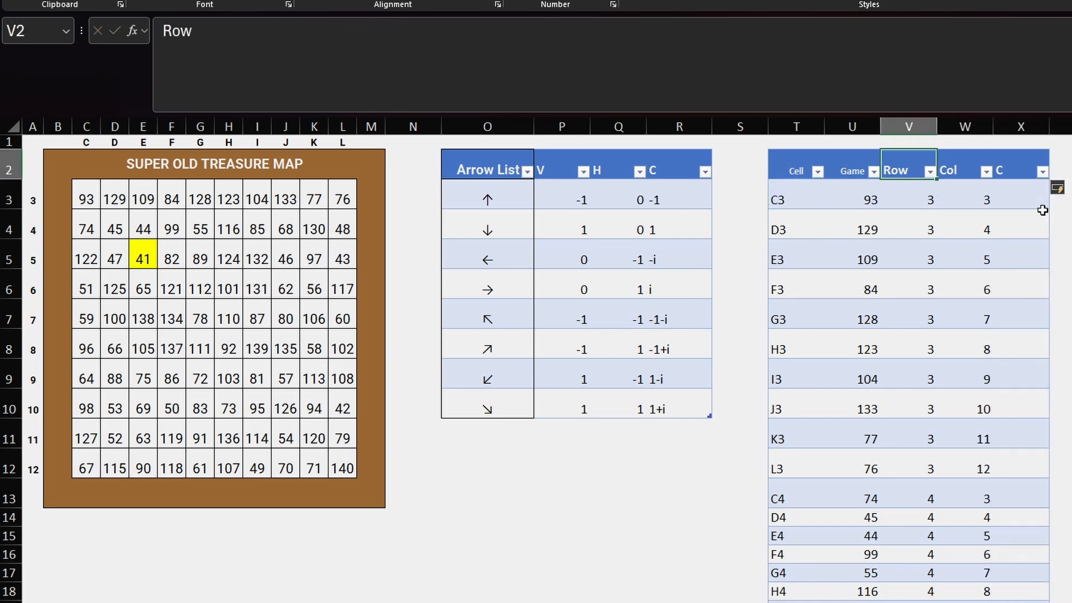
pyautogui.write('V')
pyautogui.press('Tab')
pyautogui.write('H')
pyautogui.press('Return')
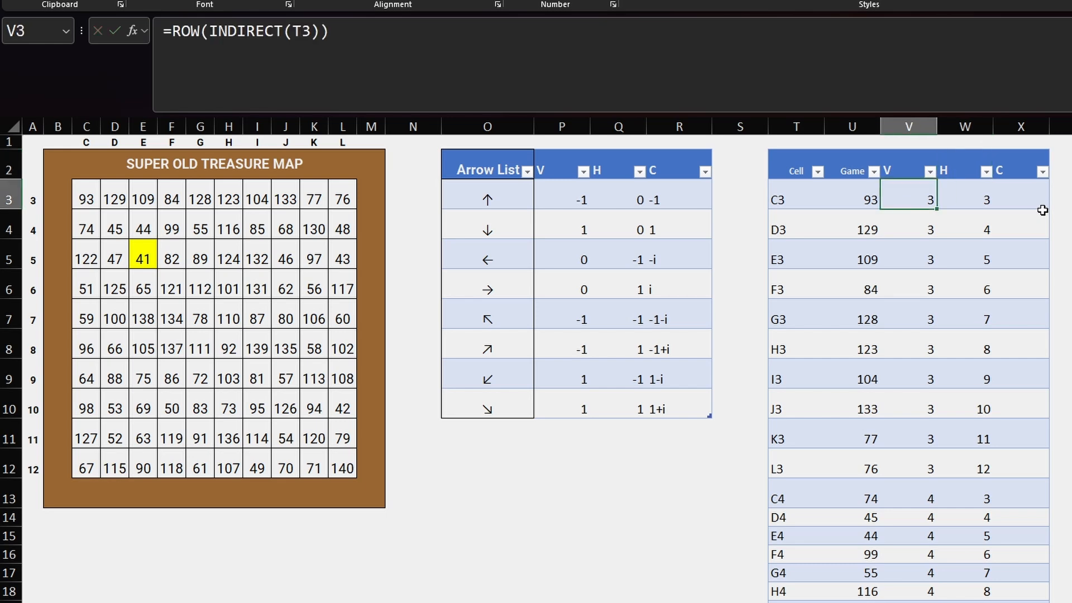
# - Fill the map table's C column with the formula =COMPLEX([@V],[@H])
pyautogui.press('Right')
pyautogui.press('Right')
pyautogui.write('=COMPLE')
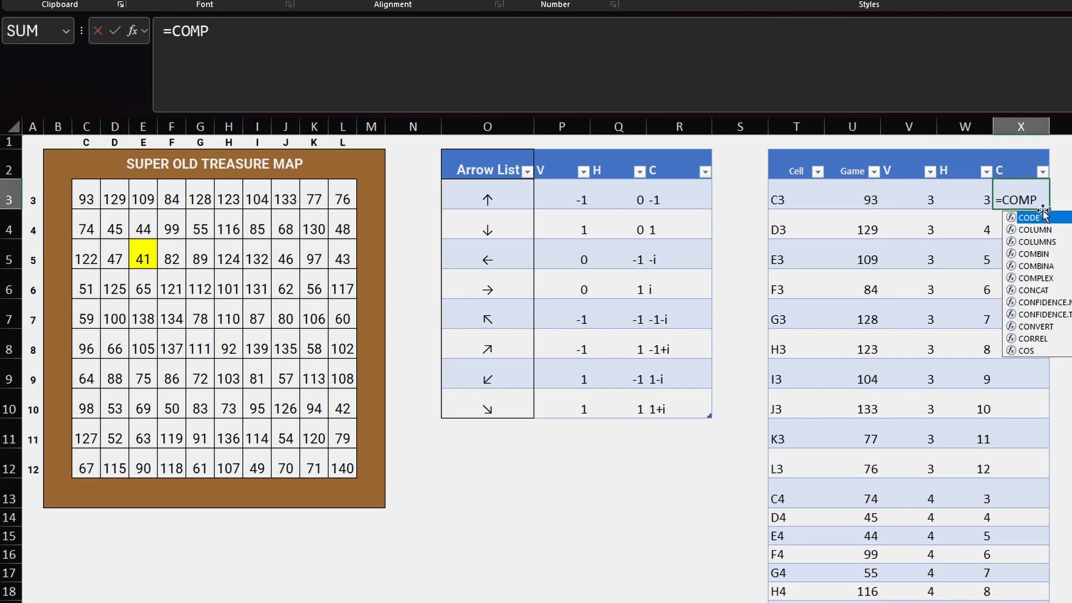
pyautogui.press('Tab')
pyautogui.press('Left')
pyautogui.press('Left')
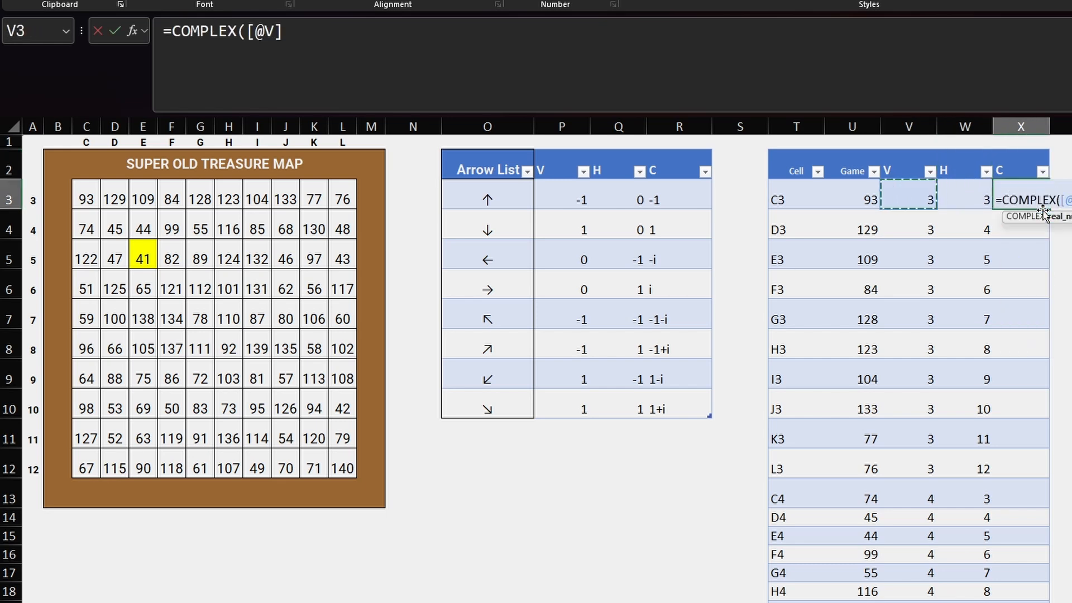
pyautogui.write(',')
pyautogui.press('Right')
pyautogui.press('Return')
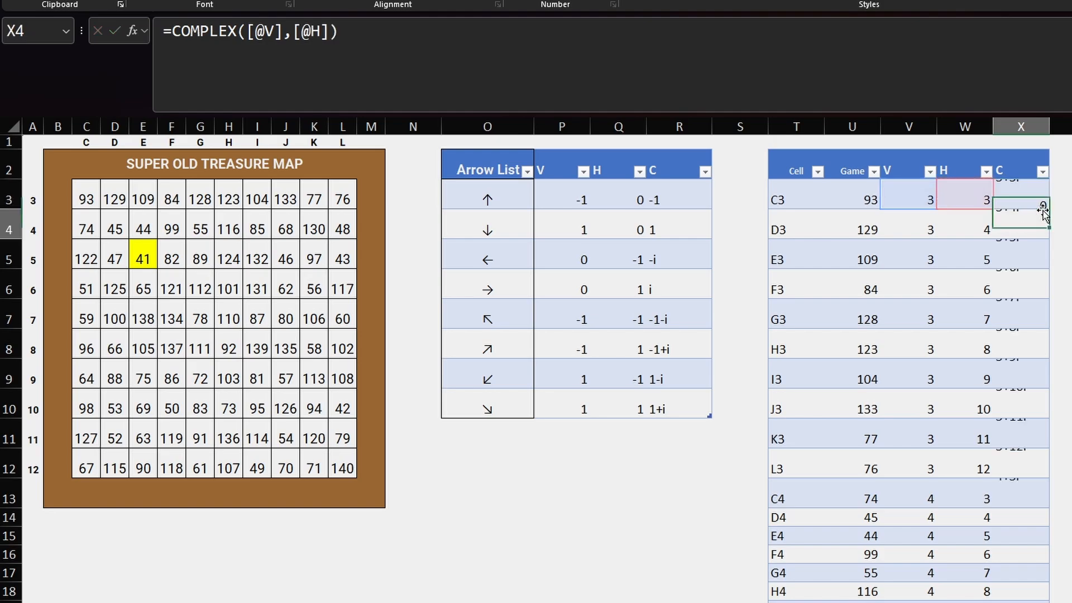
pyautogui.press('Up')
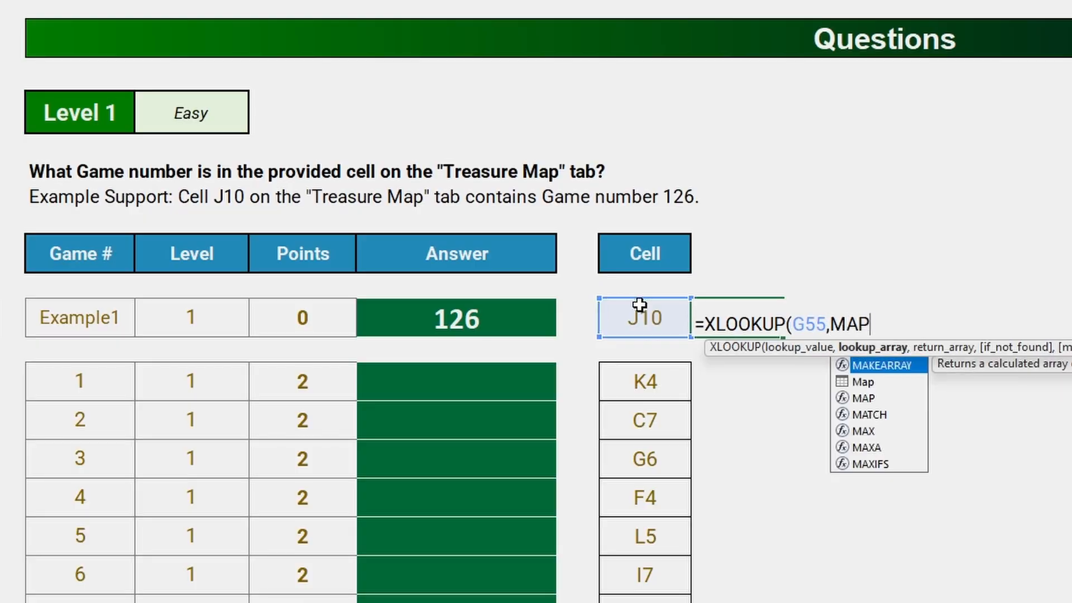
# - Look up the Level 1 example cell's number beside G55 with =XLOOKUP(G55,Map[Cell],Map[Board])
pyautogui.write('P')
pyautogui.press('Tab')
pyautogui.write('[')
pyautogui.press('Down')
pyautogui.press('Tab')
pyautogui.write('],Map[')
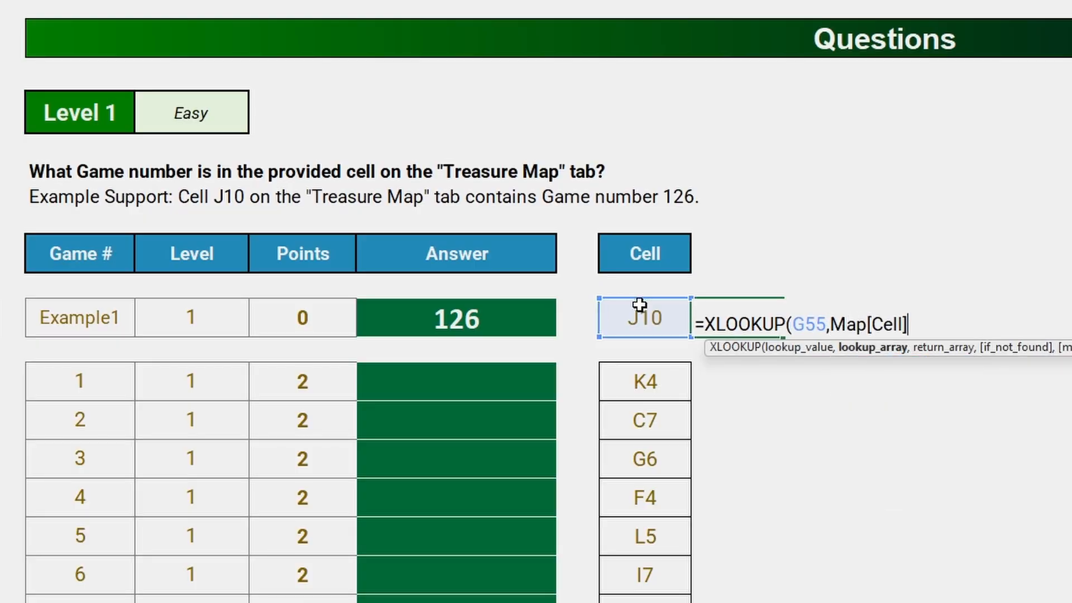
pyautogui.press('Down')
pyautogui.press('Down')
pyautogui.press('Tab')
pyautogui.write(']')
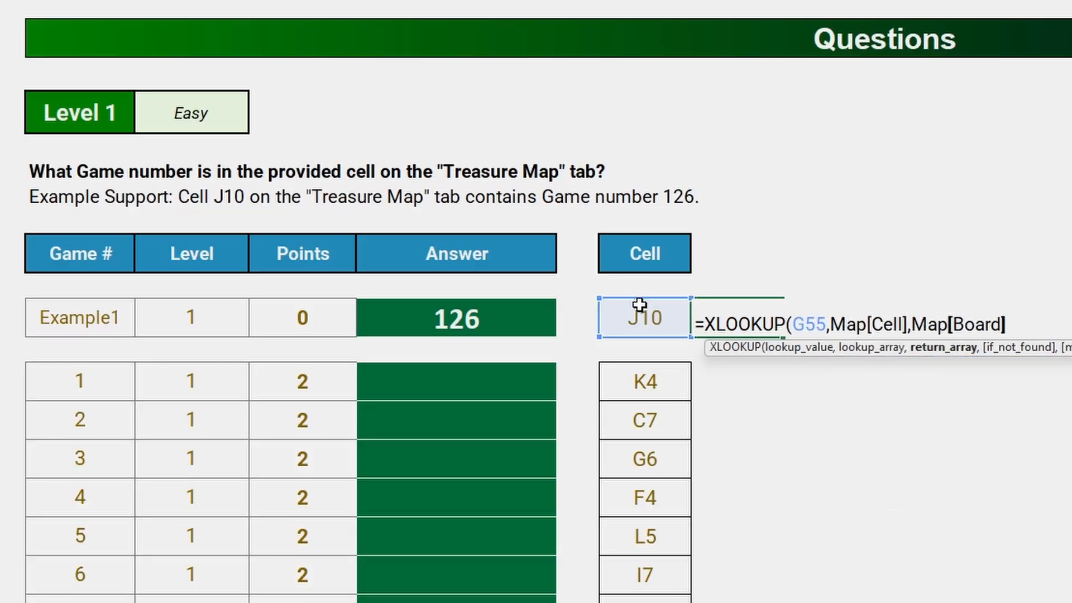
pyautogui.write(')')
pyautogui.press('Return')
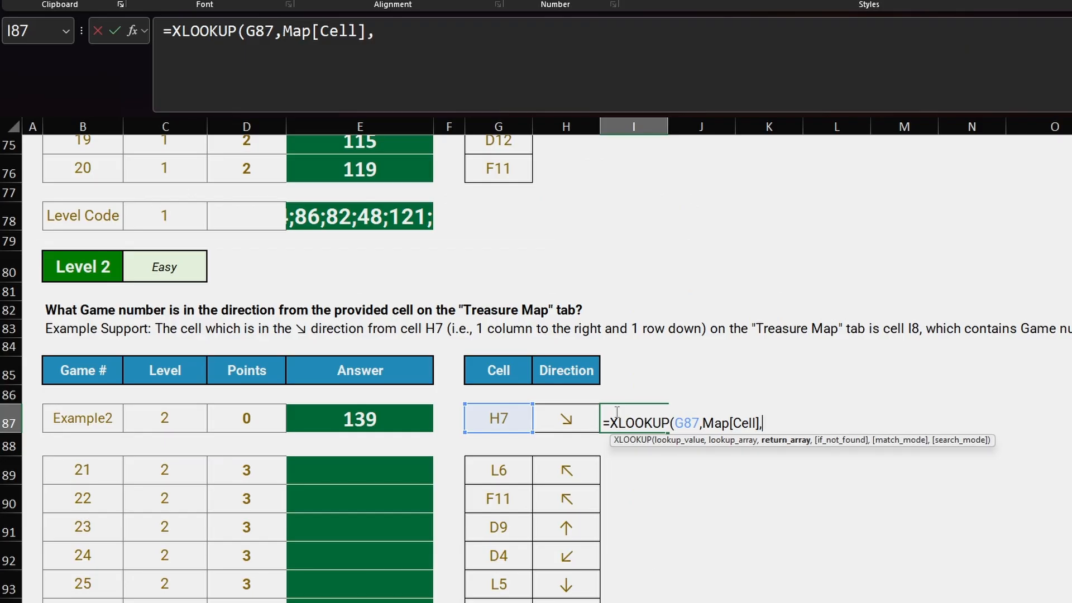
# - For the Level 2 example, enter =XLOOKUP(G87,Map[Cell],Map[C]) in I87 and =XLOOKUP(H87,Arrows[Arrow List],Arrows[C]) in J87
pyautogui.write('Map[C]')
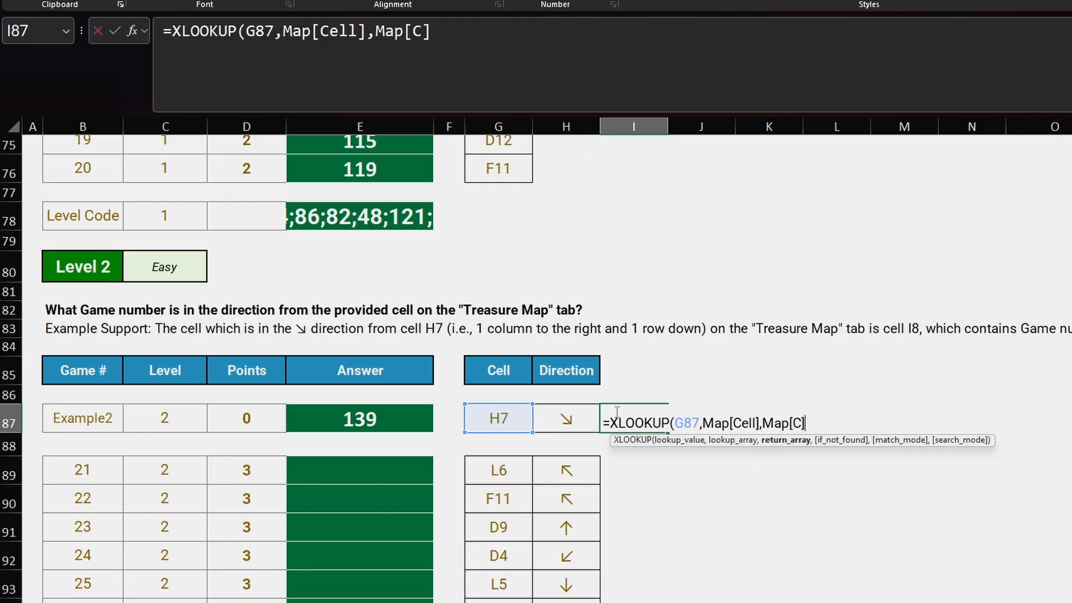
pyautogui.press('Return')
pyautogui.click(617, 419)
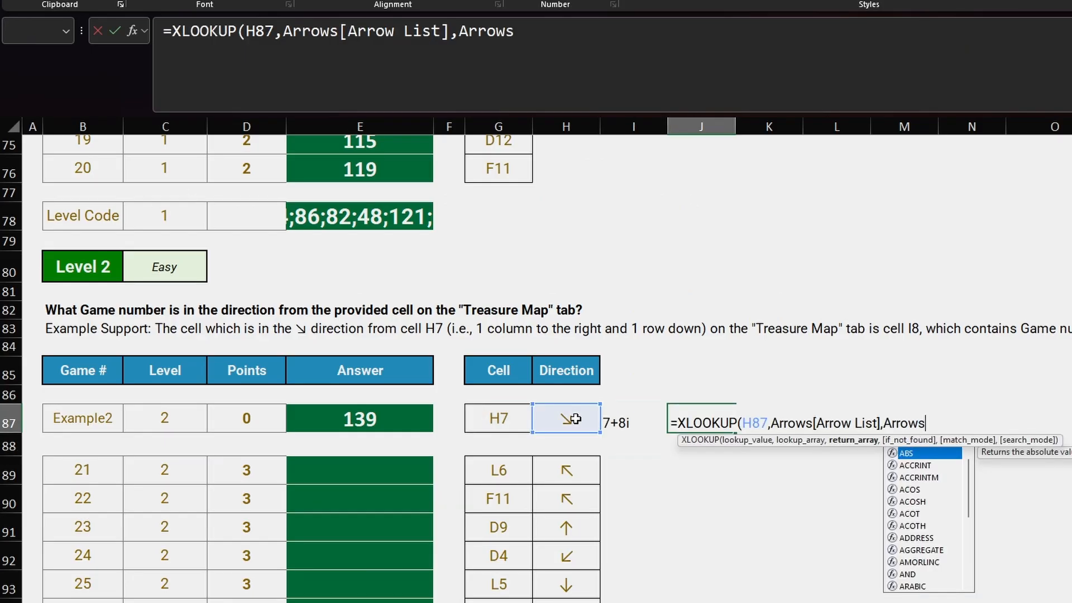
pyautogui.write('[C]')
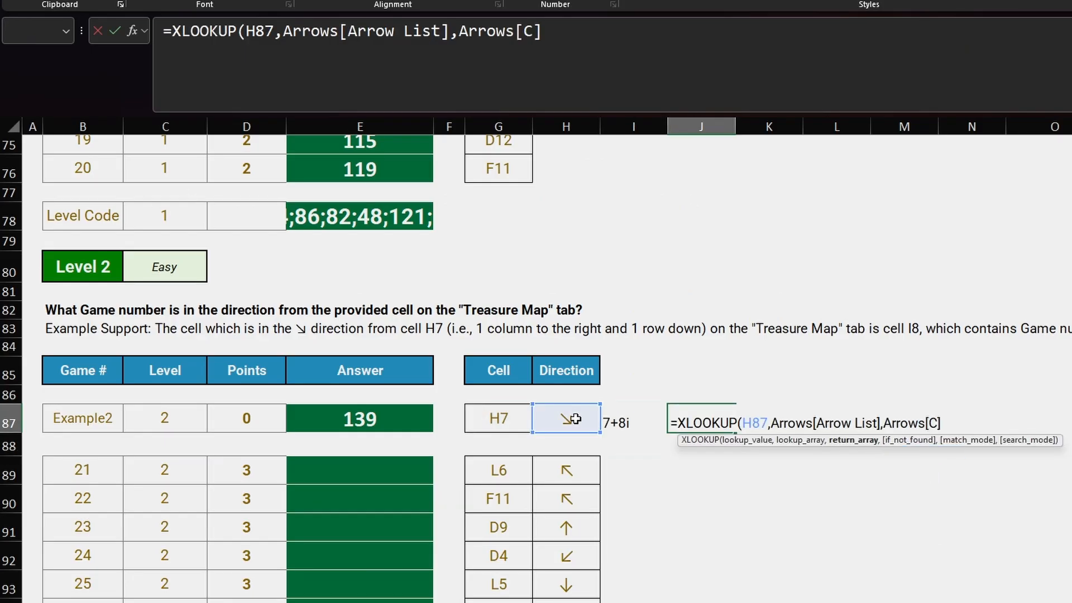
pyautogui.press('Return')
# - Sum I87 and J87 with IMSUM in K87, and find the matching Game number in L87 with =XLOOKUP(K87,Map[C],Map[Game])
pyautogui.click(768, 423)
pyautogui.write('=IMSUM(')
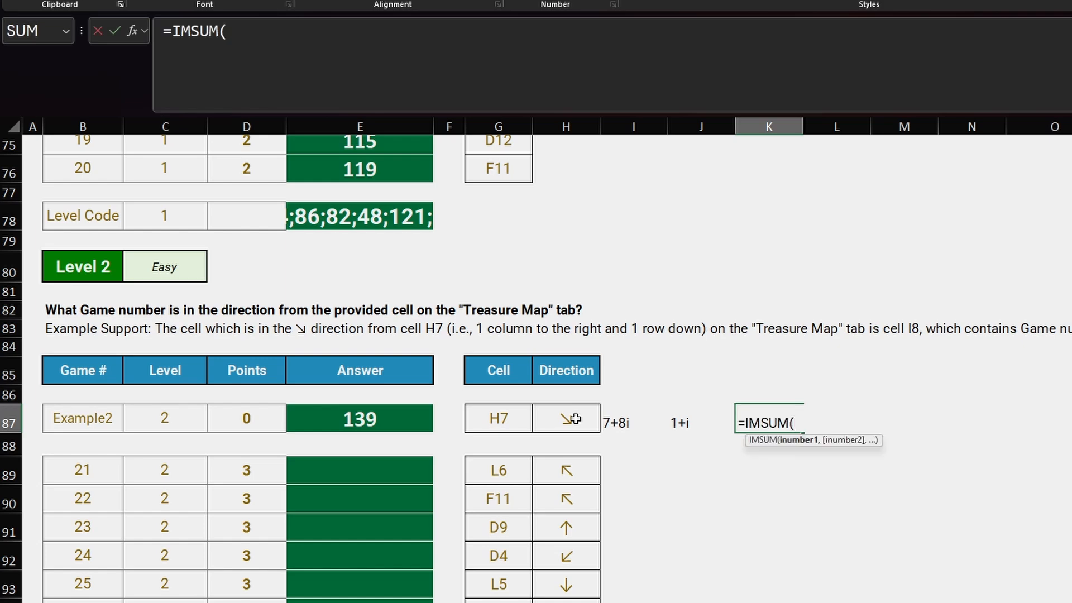
pyautogui.click(633, 425)
pyautogui.write(',')
pyautogui.click(679, 425)
pyautogui.press('Return')
pyautogui.click(625, 423)
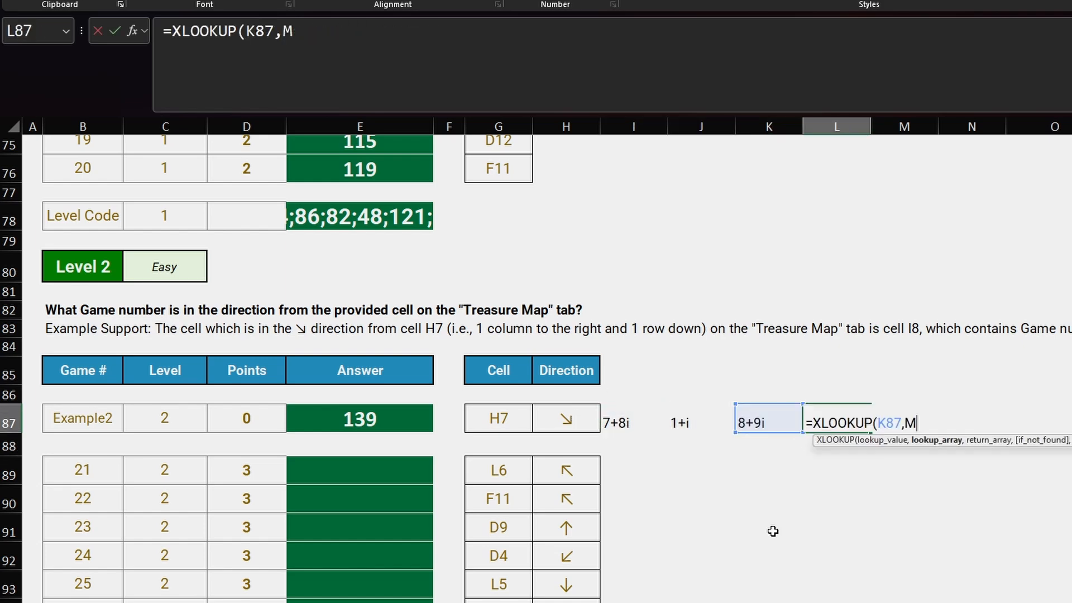
pyautogui.write('ap[C],Map[Game])')
pyautogui.press('Return')
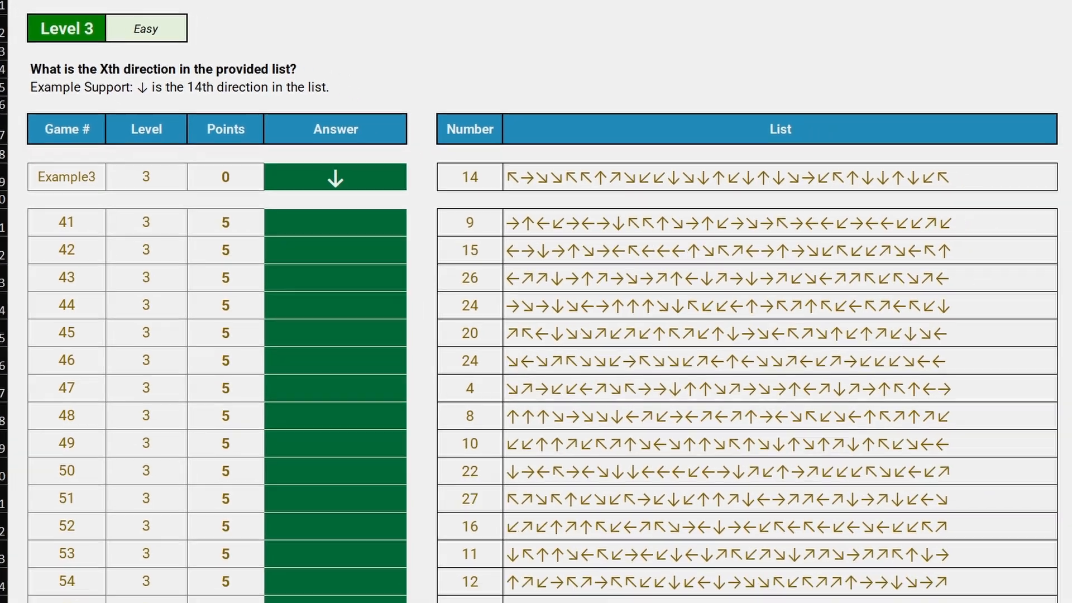
# - Extract the Xth direction of the Level 3 example list with =MID(H119,G119,1) in the cell beside the list
pyautogui.write('=MID(')
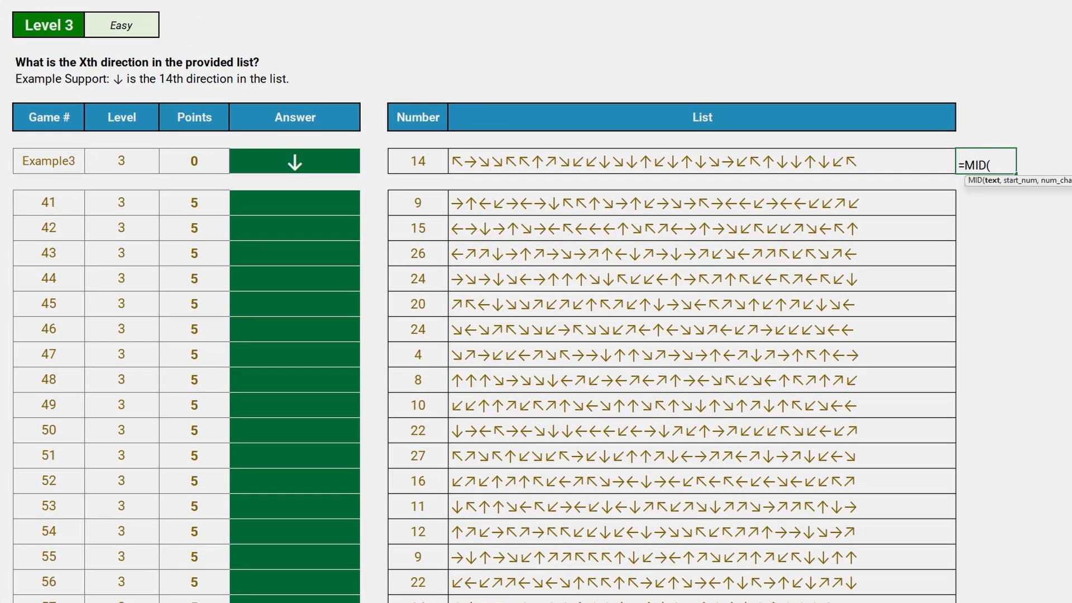
pyautogui.press('Left')
pyautogui.press('Left')
pyautogui.press('Left')
pyautogui.press('Left')
pyautogui.press('Left')
pyautogui.press('Left')
pyautogui.press('Left')
pyautogui.press('Left')
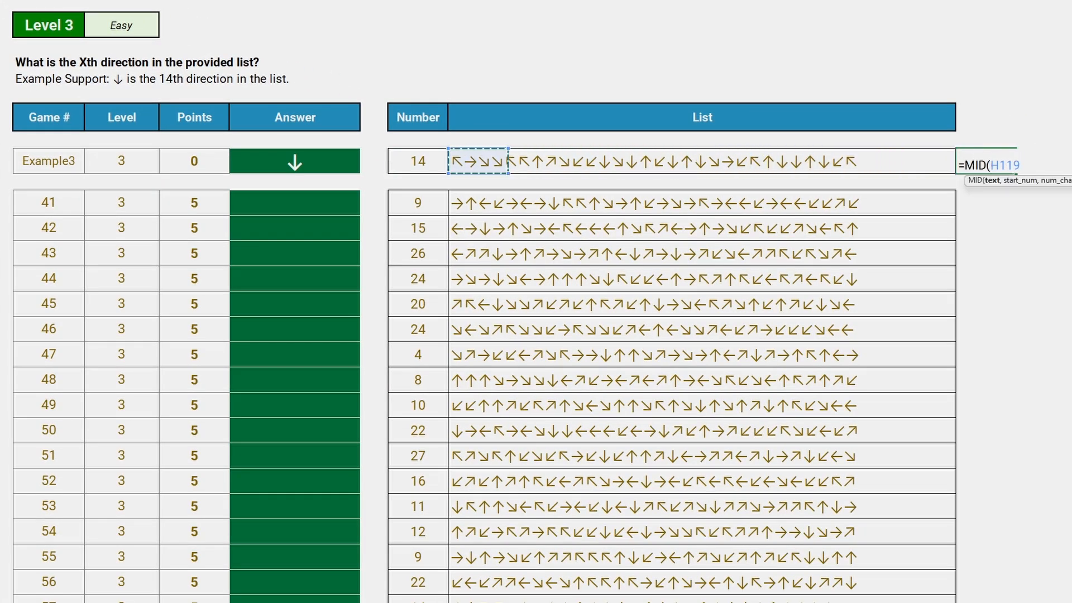
pyautogui.write(',')
pyautogui.click(426, 161)
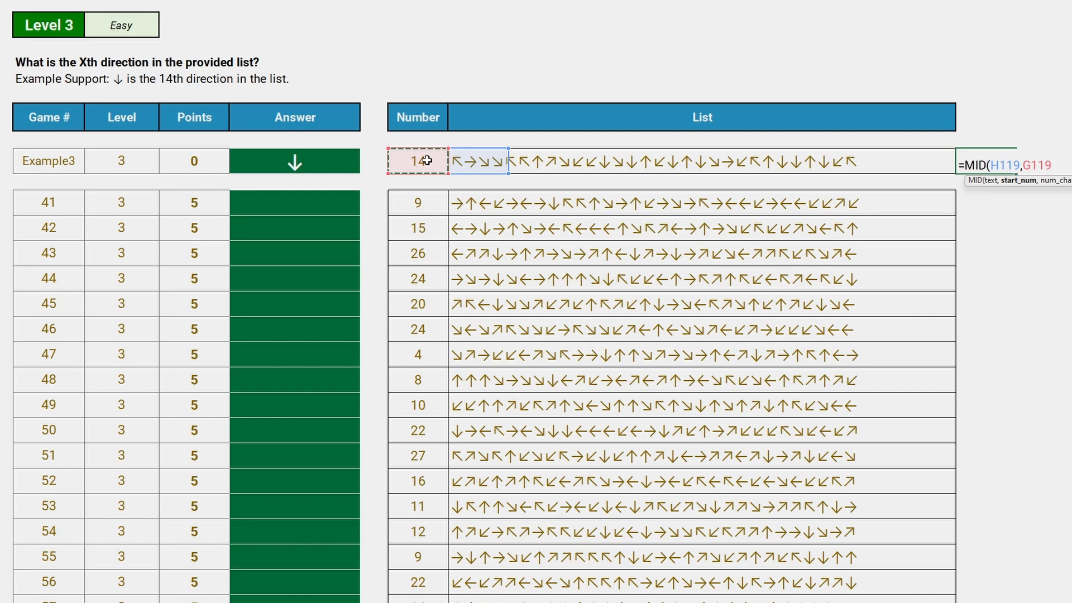
pyautogui.write(',1)')
pyautogui.press('Return')
pyautogui.press('Up')
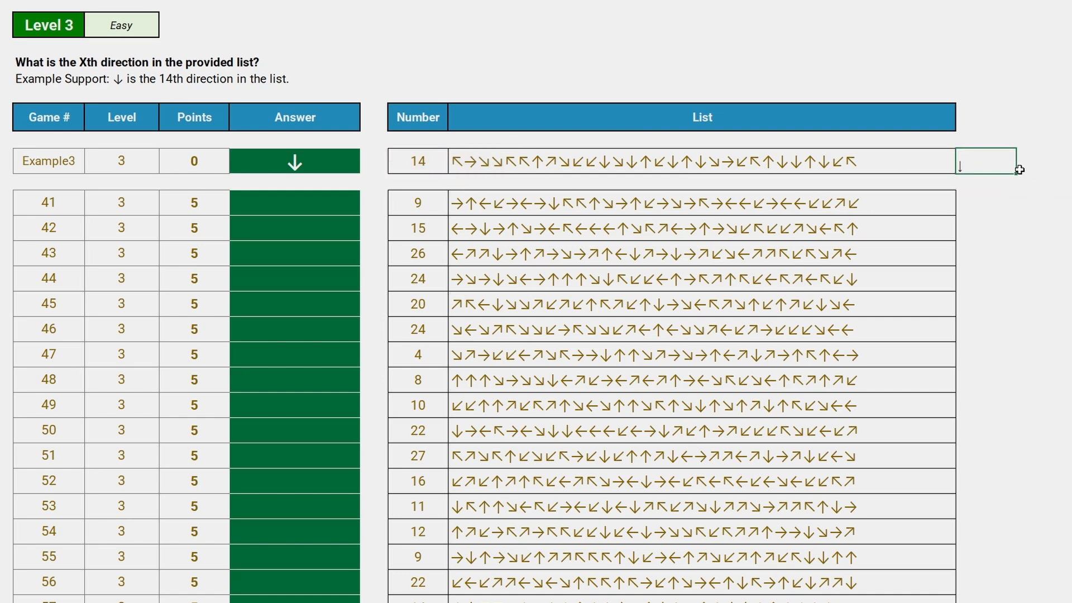
# - Copy the MID formula down alongside the Level 3 lists
pyautogui.moveTo(1016, 173); pyautogui.dragTo(1005, 364)
pyautogui.scroll(4, 1004, 226)
pyautogui.click(972, 182)
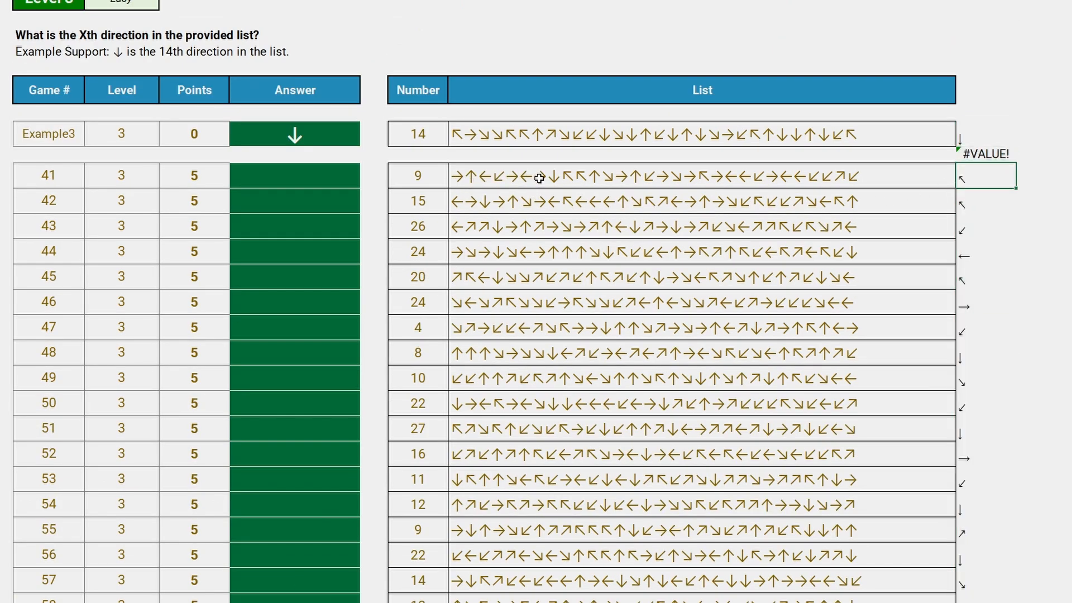
# - Fill the Level 3 Answer cells for games 41 to 60 with references to the MID results
pyautogui.click(348, 175)
pyautogui.write('=')
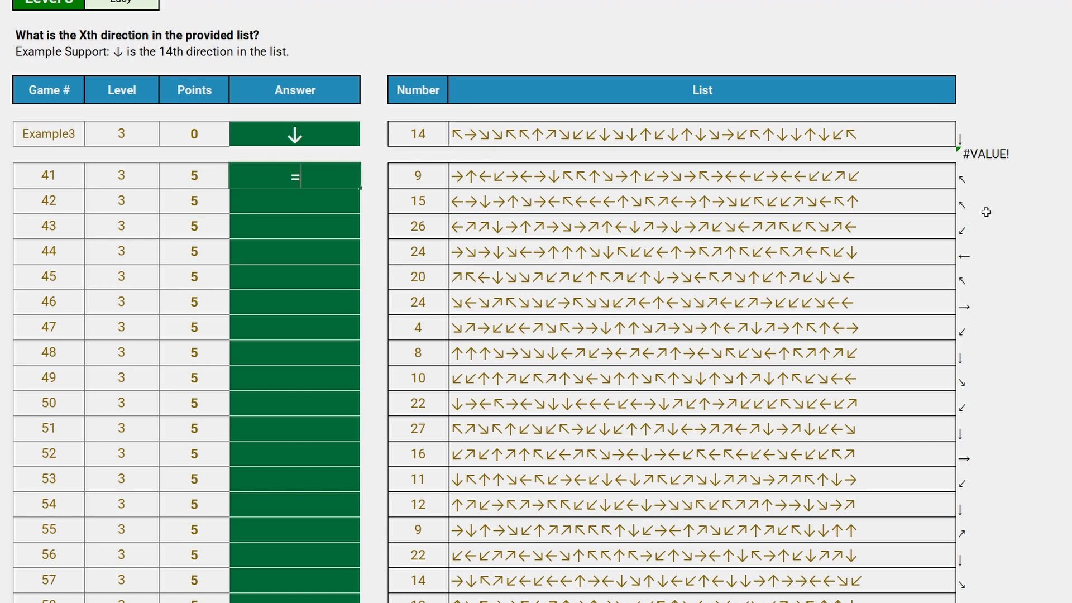
pyautogui.click(961, 179)
pyautogui.scroll(-1, 976, 343)
pyautogui.press('Return')
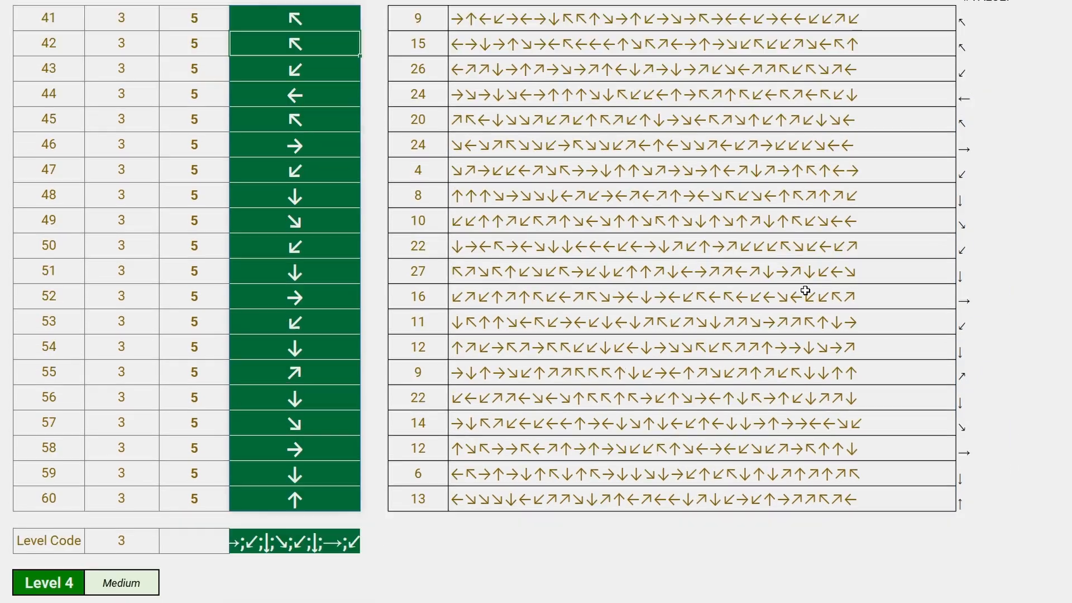
# - Split the Level 4 example list into single arrows in O151 with =LET(d,G151,s,SEQUENCE(,LEN(d)),MID(d,s,1))
pyautogui.scroll(-7, 977, 343)
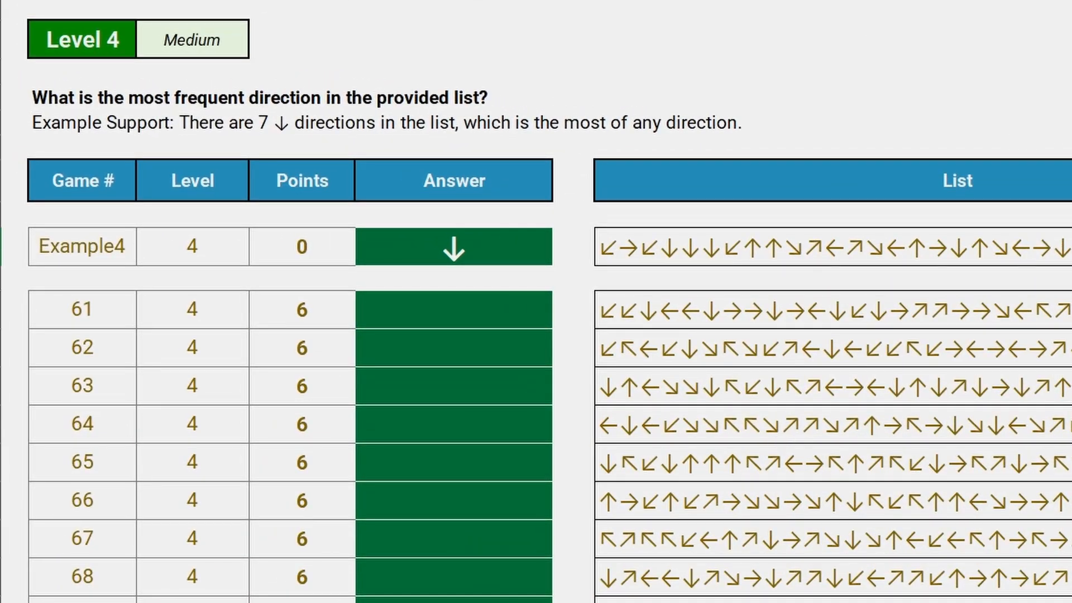
pyautogui.write('=LET(d,G151,s,SEQUENCE(,LEN(d)),MID(d,s,1))')
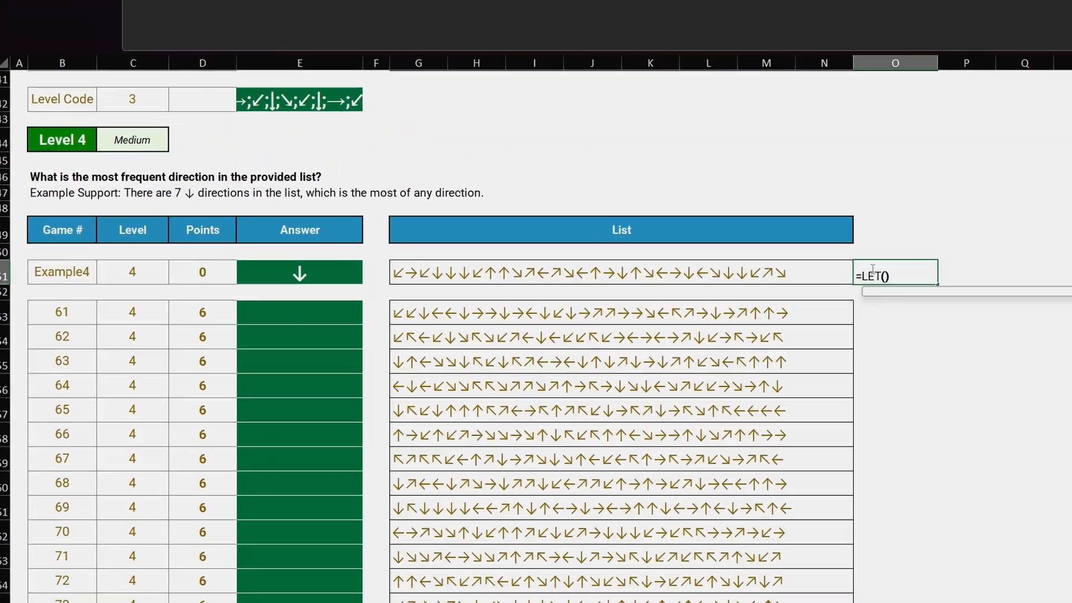
pyautogui.press('Return')
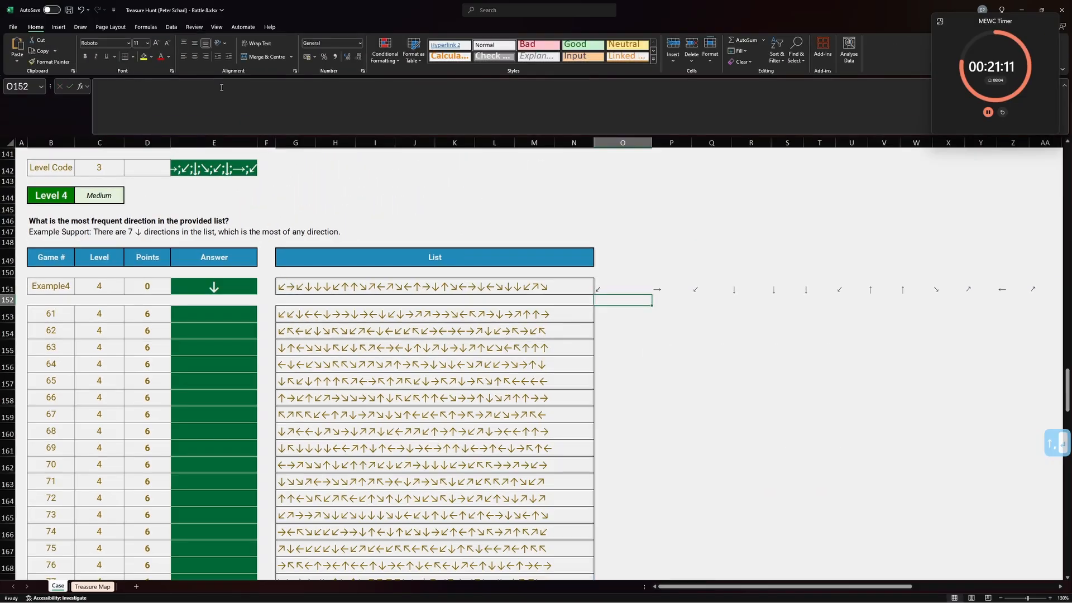
pyautogui.press('Up')
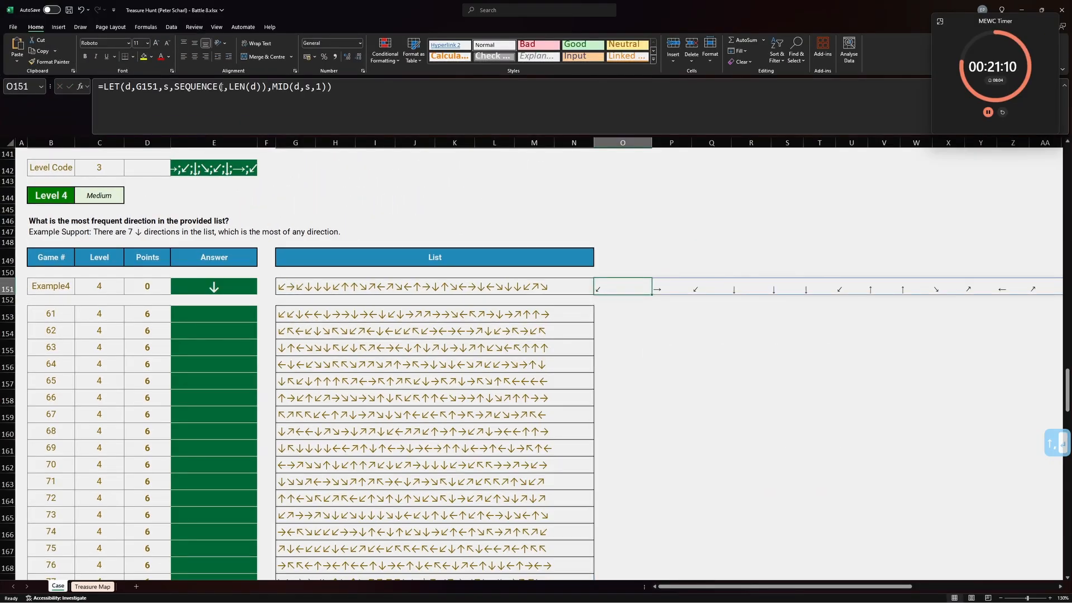
pyautogui.hotkey('ctrl', 'Right')
pyautogui.hotkey('ctrl', 'Left')
pyautogui.hotkey('ctrl', 'Left')
pyautogui.hotkey('ctrl', 'Left')
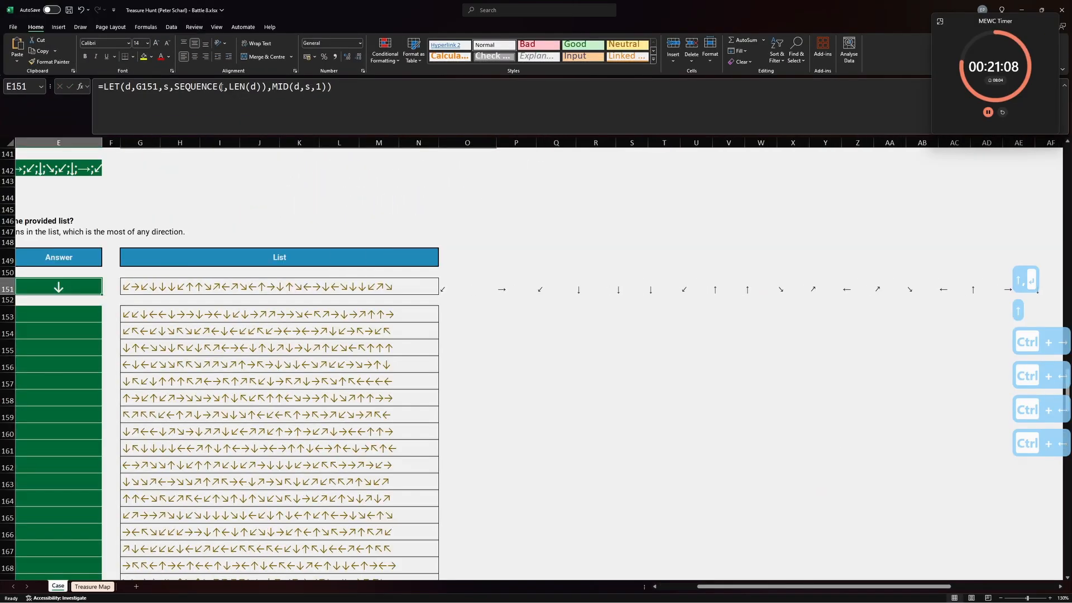
pyautogui.hotkey('ctrl', 'Left')
# - List the arrow directions across row 150 from O150 with a TRANSPOSE formula on Arrows[Arrow List]
pyautogui.click(628, 290)
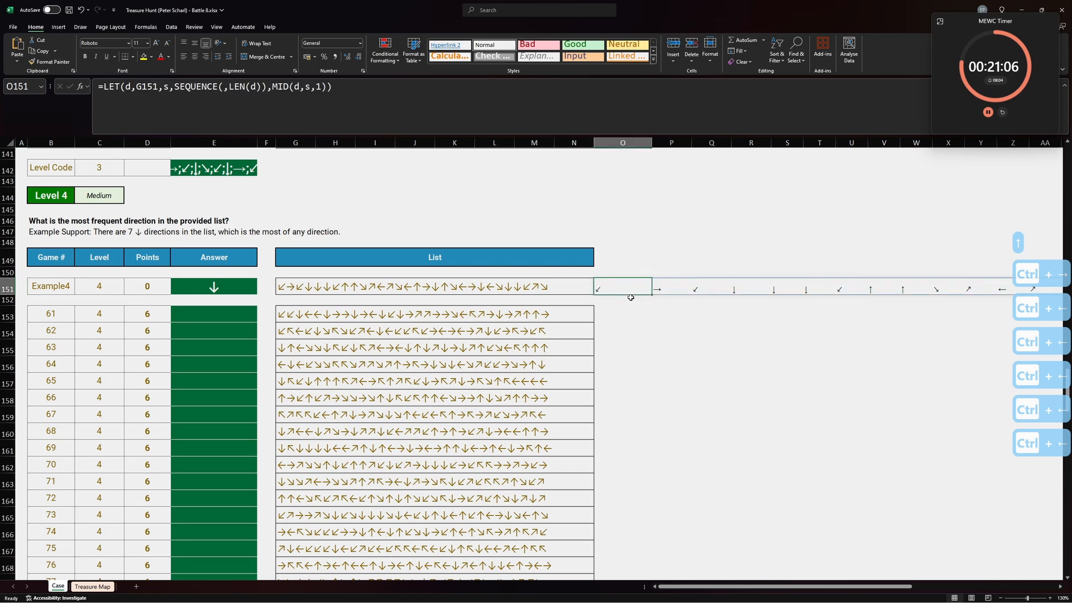
pyautogui.click(775, 288)
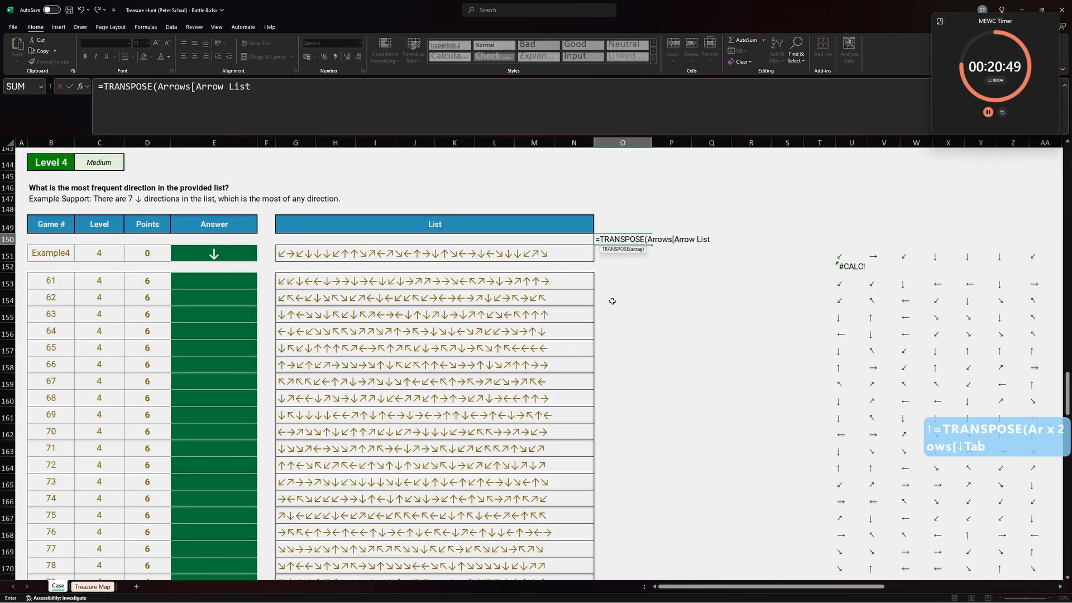
pyautogui.press('Return')
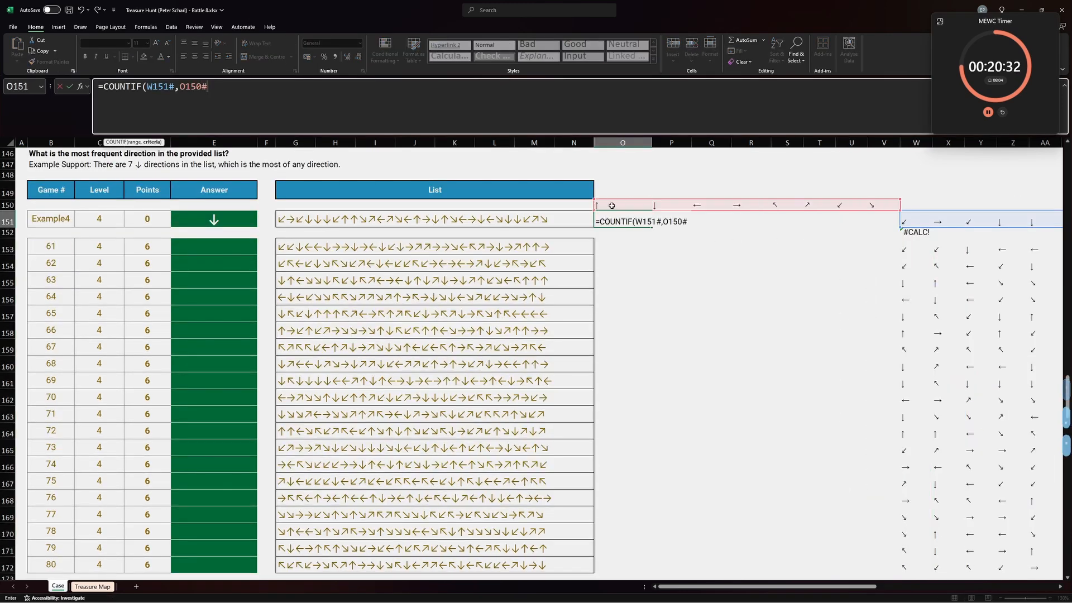
# - Count each direction in the Level 4 example list with a COUNTIF formula in O151, anchoring the reference to the direction header as $O$150#
pyautogui.press('Return')
pyautogui.click(645, 221)
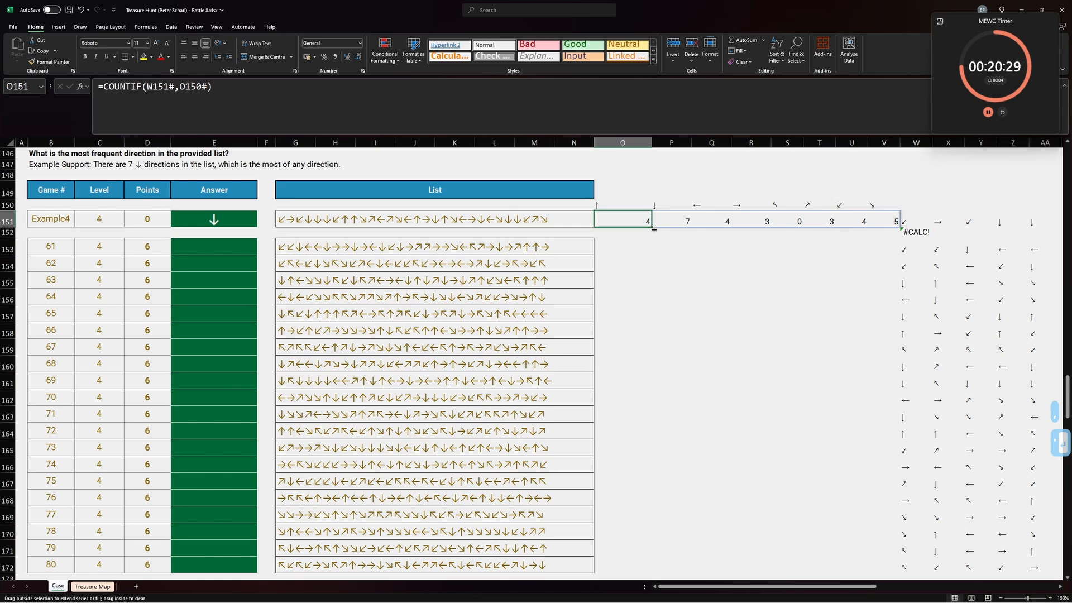
pyautogui.click(198, 86)
pyautogui.press('F4')
pyautogui.click(648, 222)
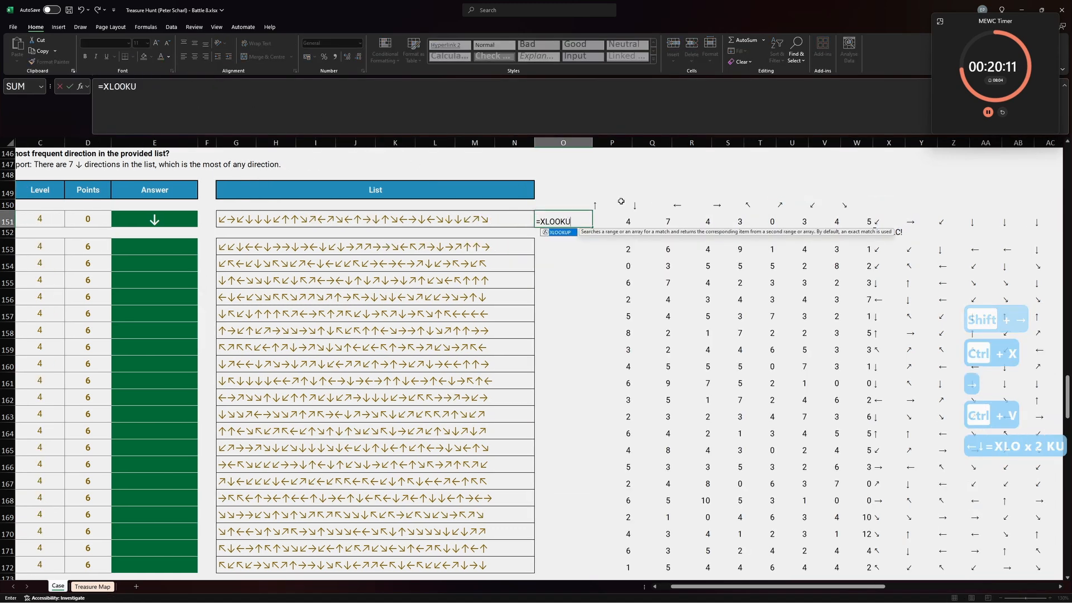
# - Return the most frequent Level 4 example direction in O151 with =XLOOKUP(1000,P151#,$P$150#,,-1)
pyautogui.write('1000,')
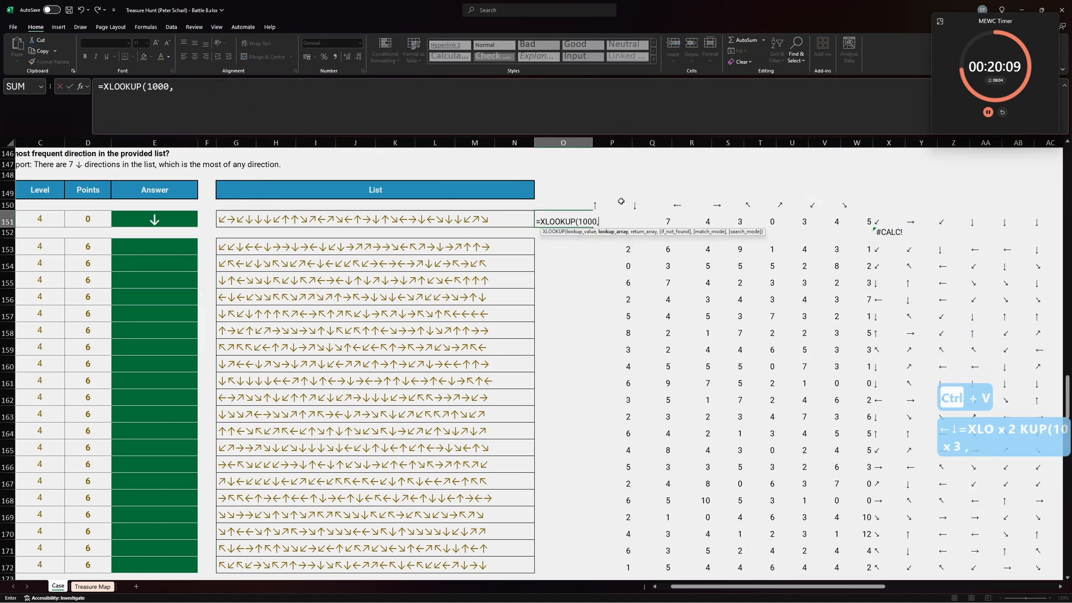
pyautogui.press('Right')
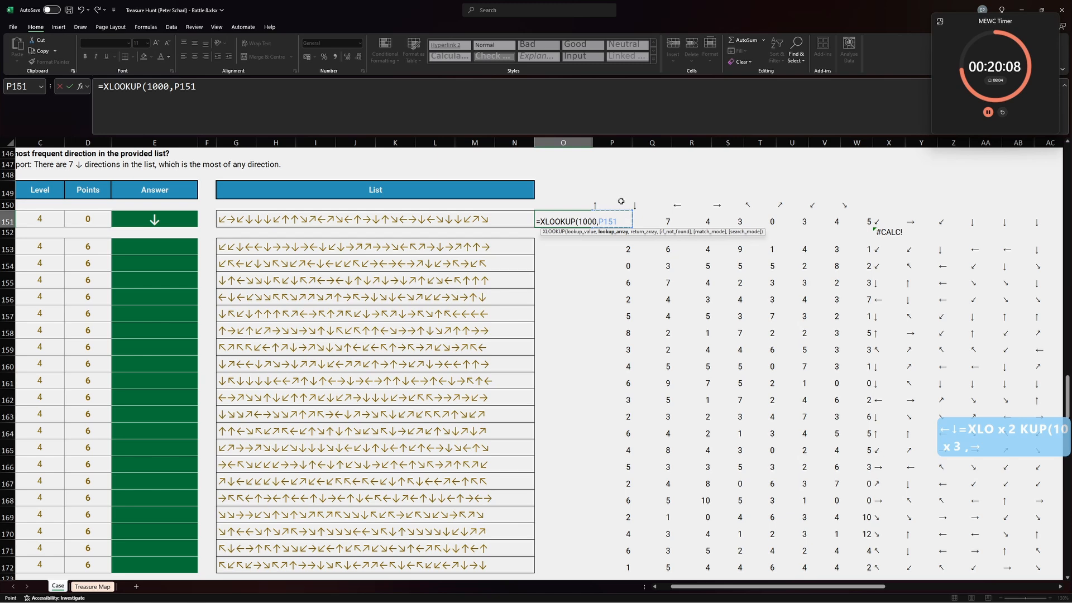
pyautogui.write('#,')
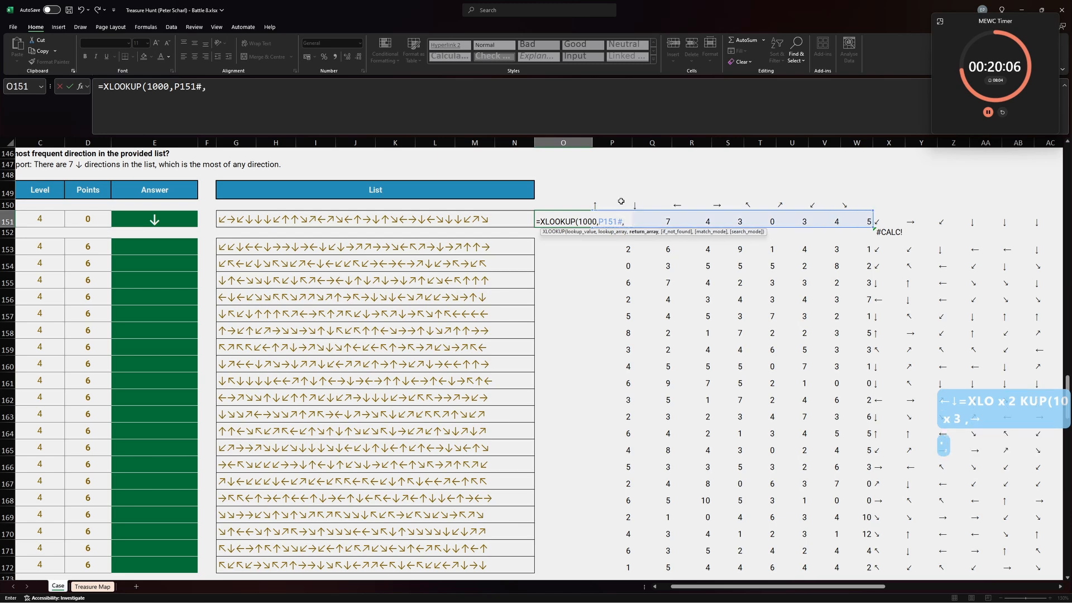
pyautogui.press('Up')
pyautogui.press('Right')
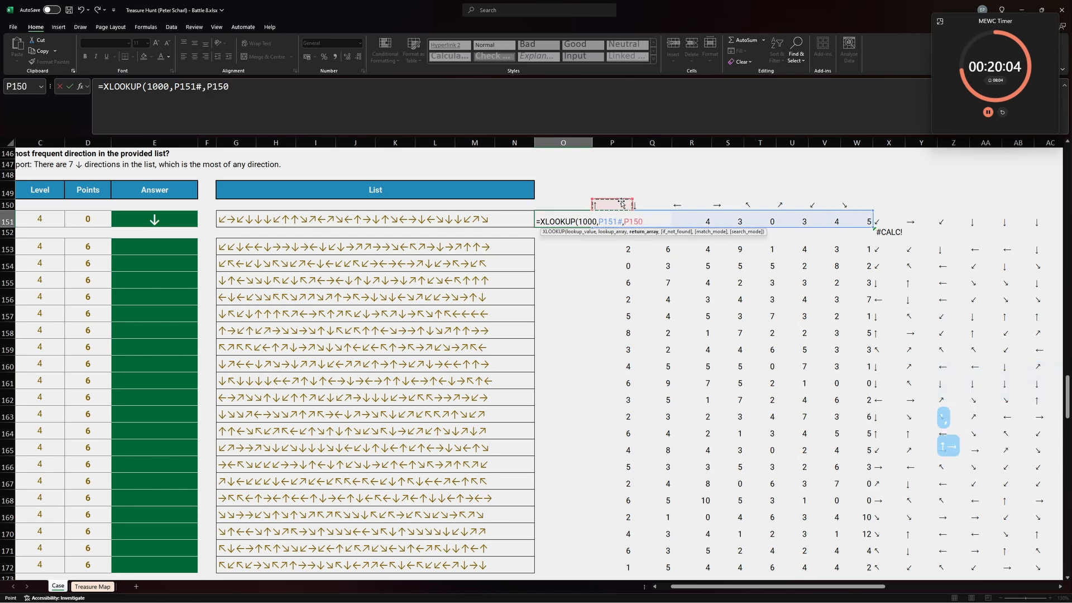
pyautogui.write('#')
pyautogui.press('F4')
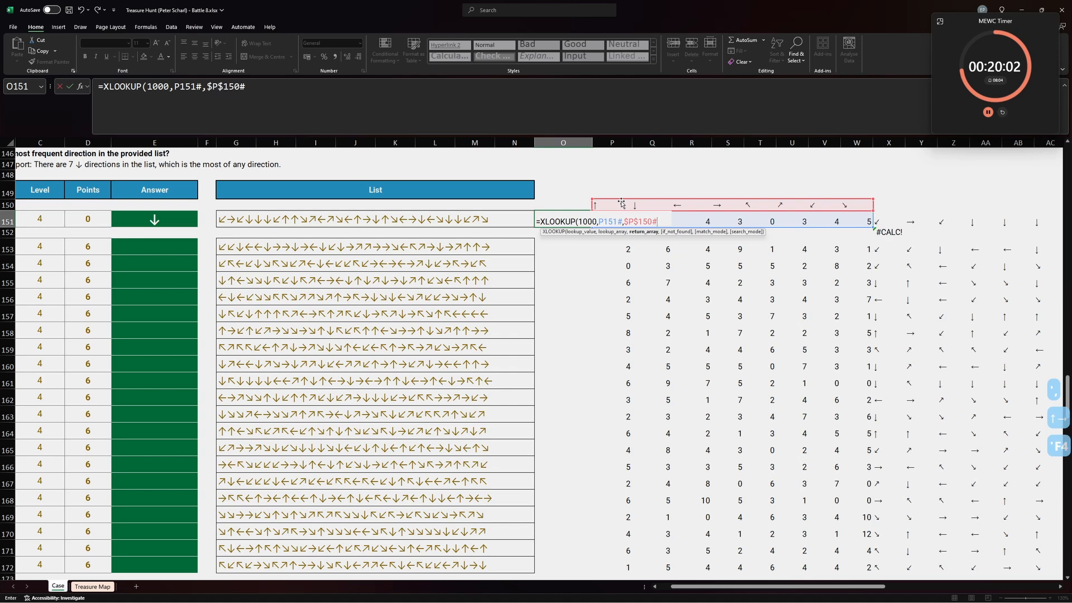
pyautogui.write(',,-1')
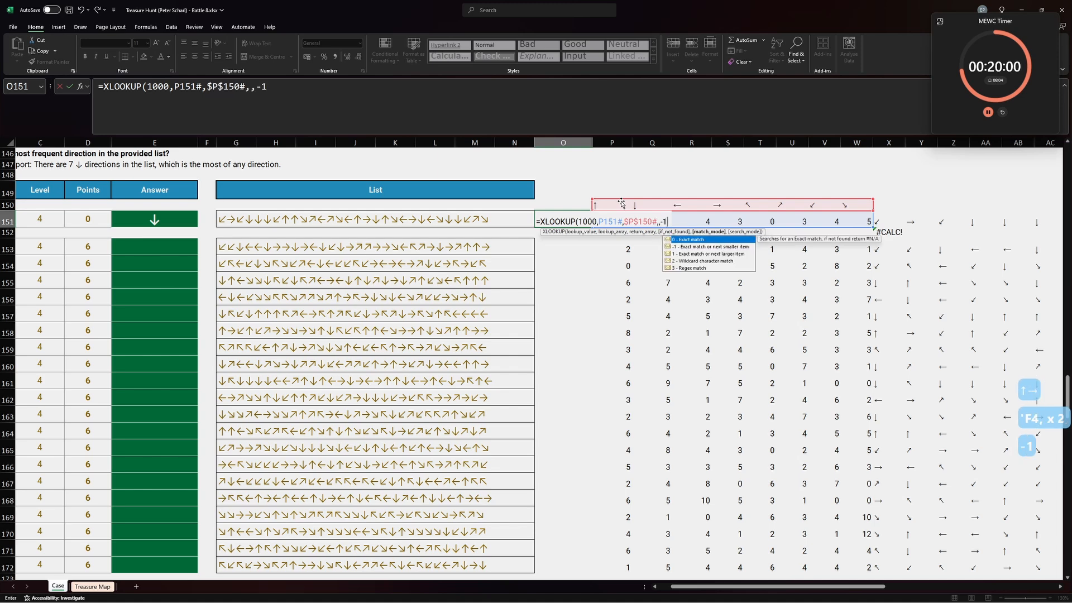
pyautogui.press('Return')
pyautogui.press('Up')
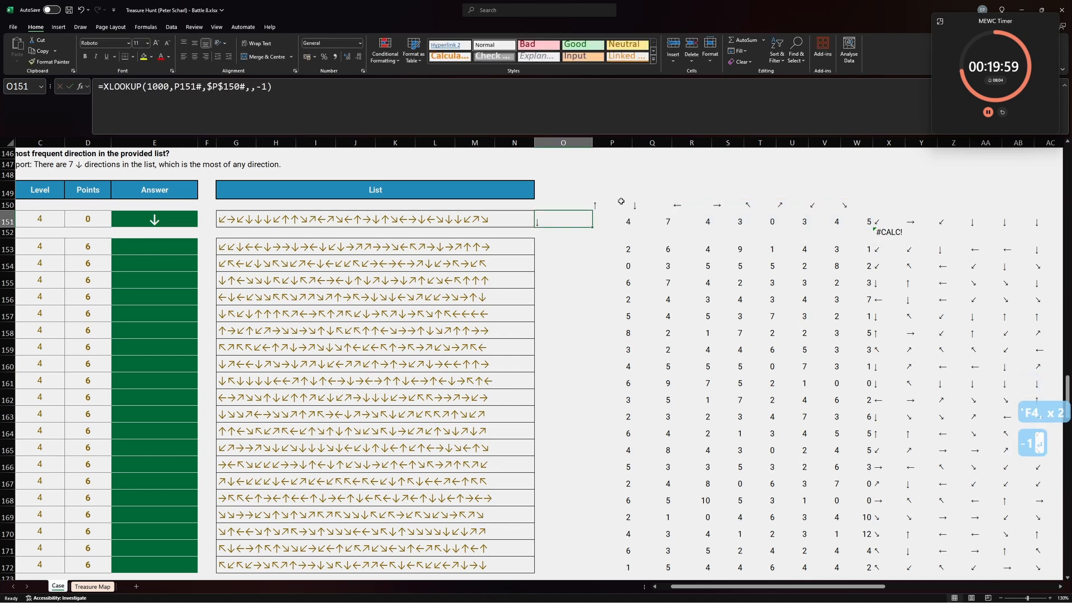
# - Copy the O151 lookup formula to O153 and fill it down to row 172 for games 61 to 80
pyautogui.hotkey('ctrl', 'c')
pyautogui.click(574, 245)
pyautogui.hotkey('ctrl', 'v')
pyautogui.doubleClick(592, 255)
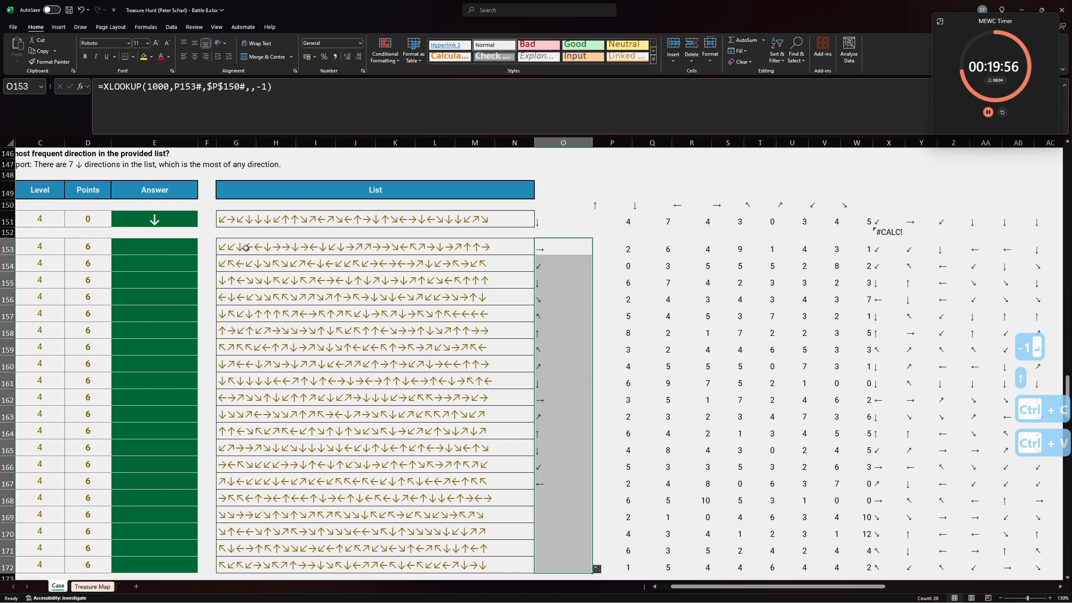
pyautogui.click(188, 247)
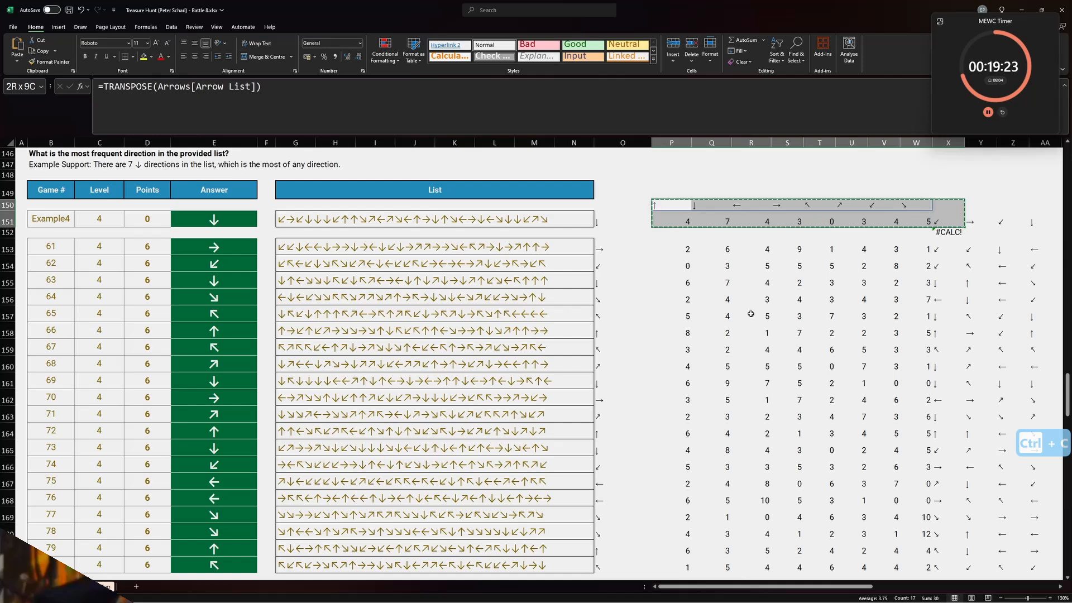
pyautogui.scroll(-5, 637, 442)
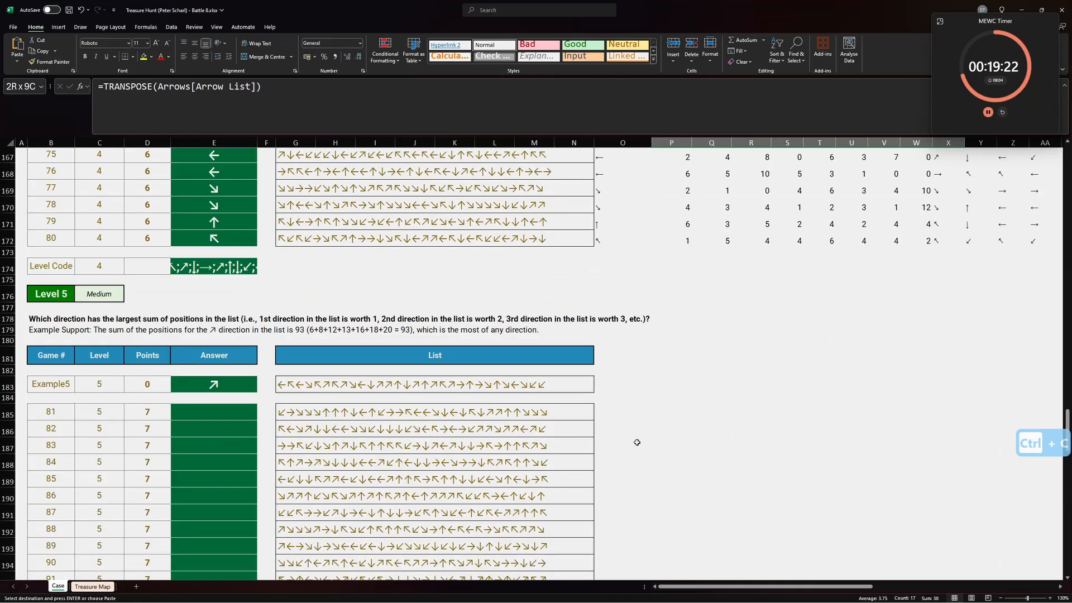
pyautogui.click(687, 384)
pyautogui.hotkey('ctrl', 'v')
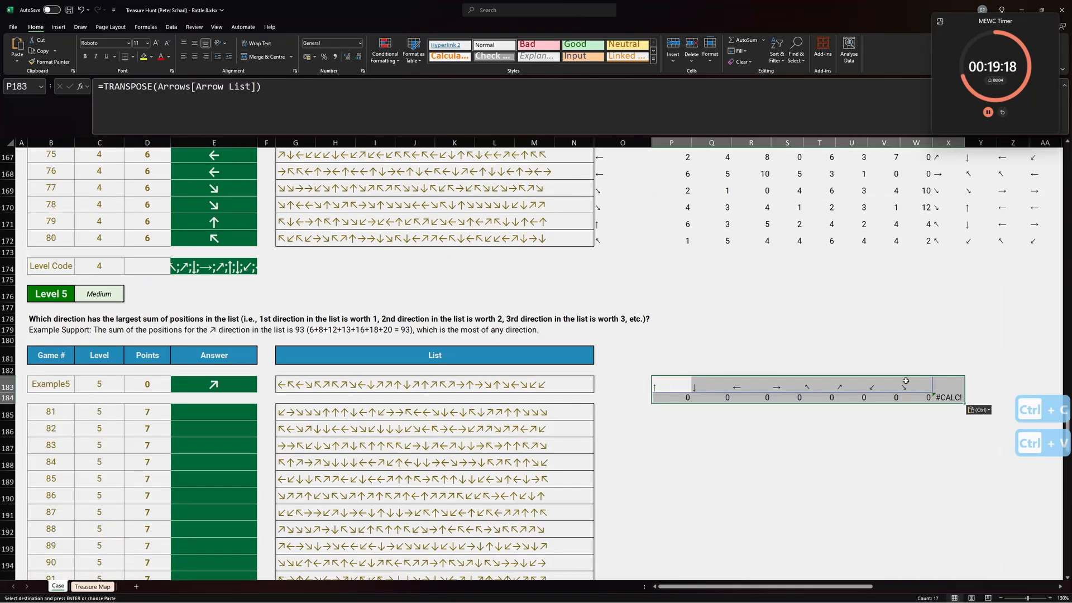
pyautogui.hotkey('ctrl', 'x')
pyautogui.click(669, 381)
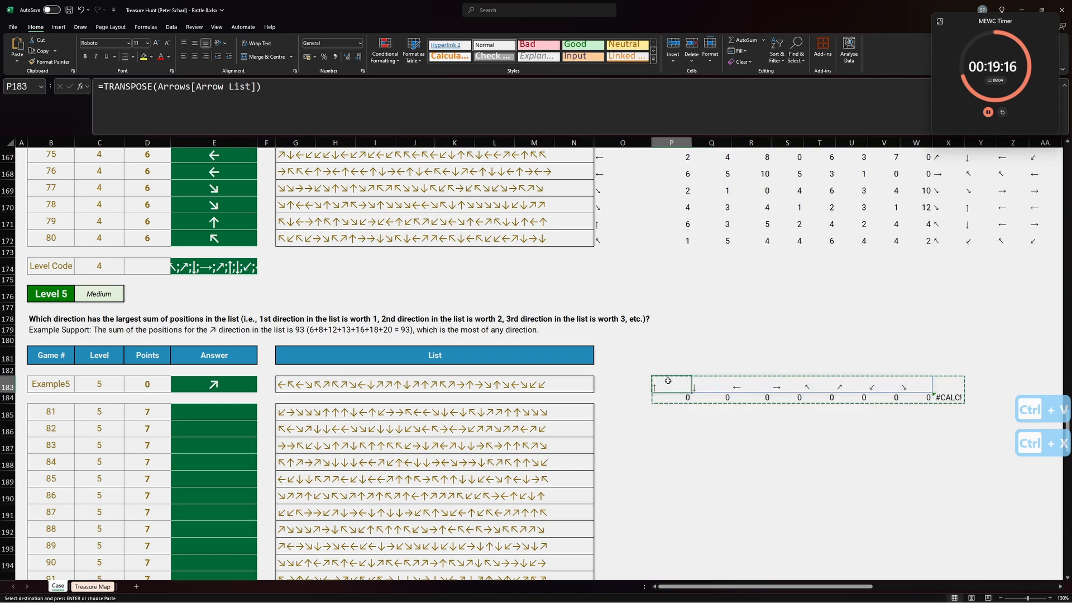
pyautogui.hotkey('ctrl', 'z')
# - Paste the Level 4 direction header and example formulas at P182 for Level 5, and fill the row 183 formulas down to row 204
pyautogui.click(667, 368)
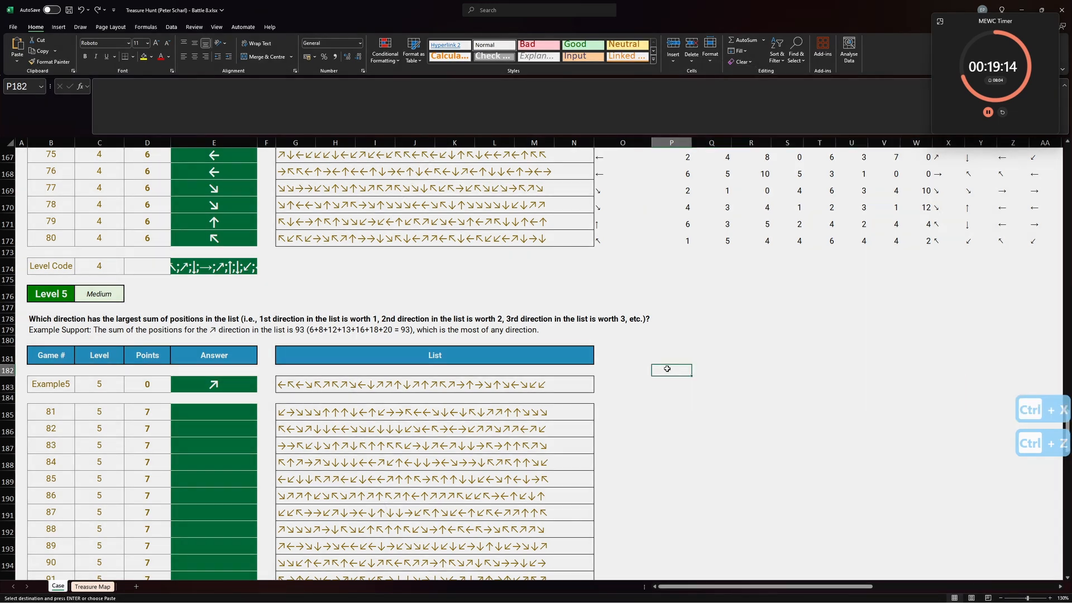
pyautogui.hotkey('ctrl', 'v')
pyautogui.click(669, 385)
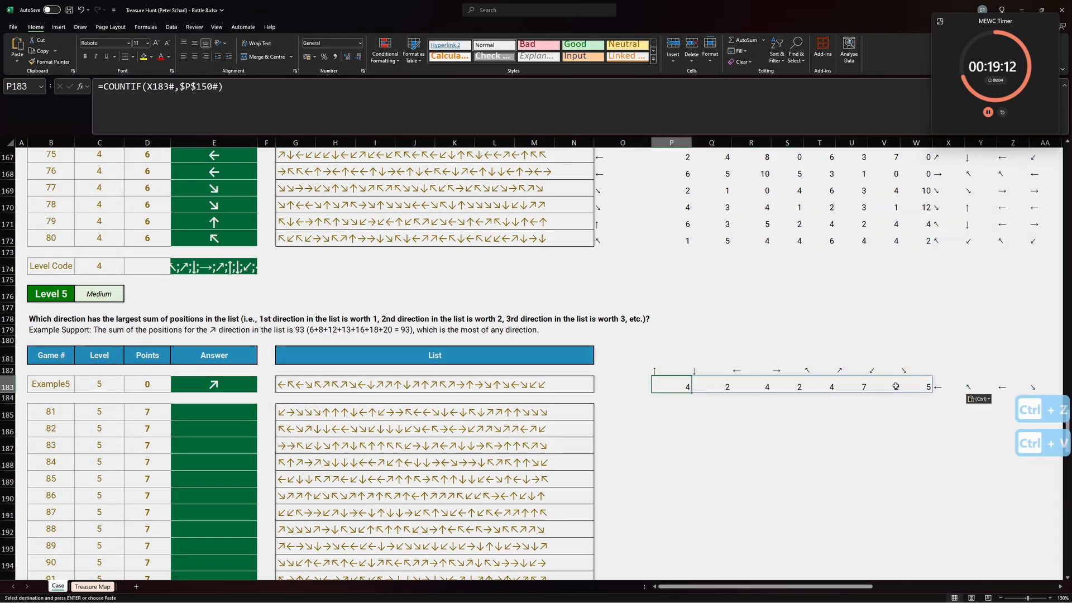
pyautogui.moveTo(938, 386); pyautogui.dragTo(842, 192)
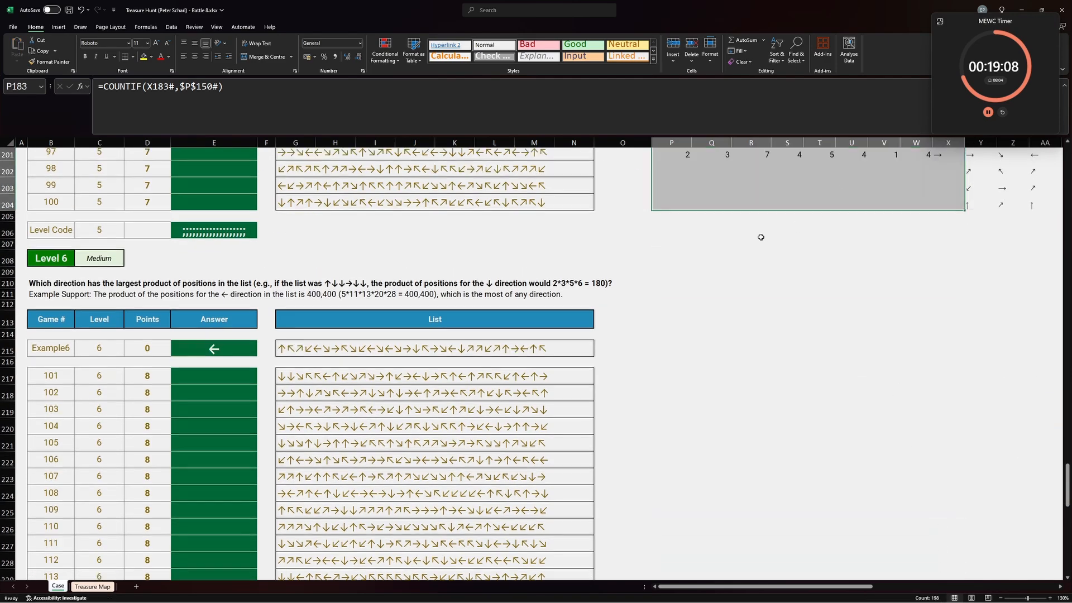
pyautogui.scroll(9, 748, 279)
pyautogui.scroll(-4, 748, 277)
pyautogui.scroll(4, 747, 277)
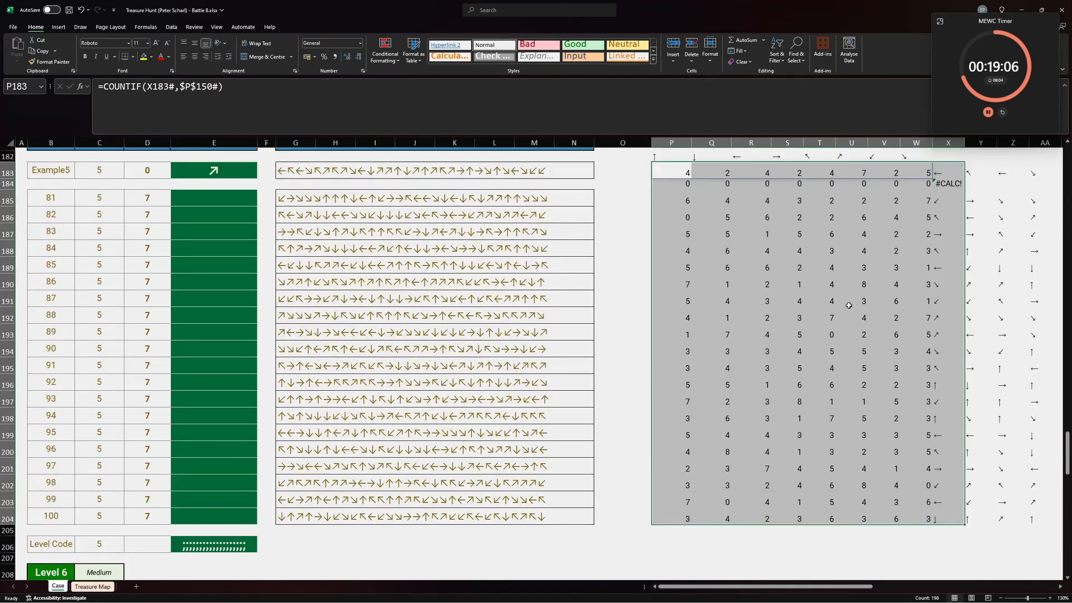
# - Sum the positions per direction in P183 with =SUMPRODUCT(--($X183#=P$182),$X$182#) and fill the formula across to W183
pyautogui.click(685, 274)
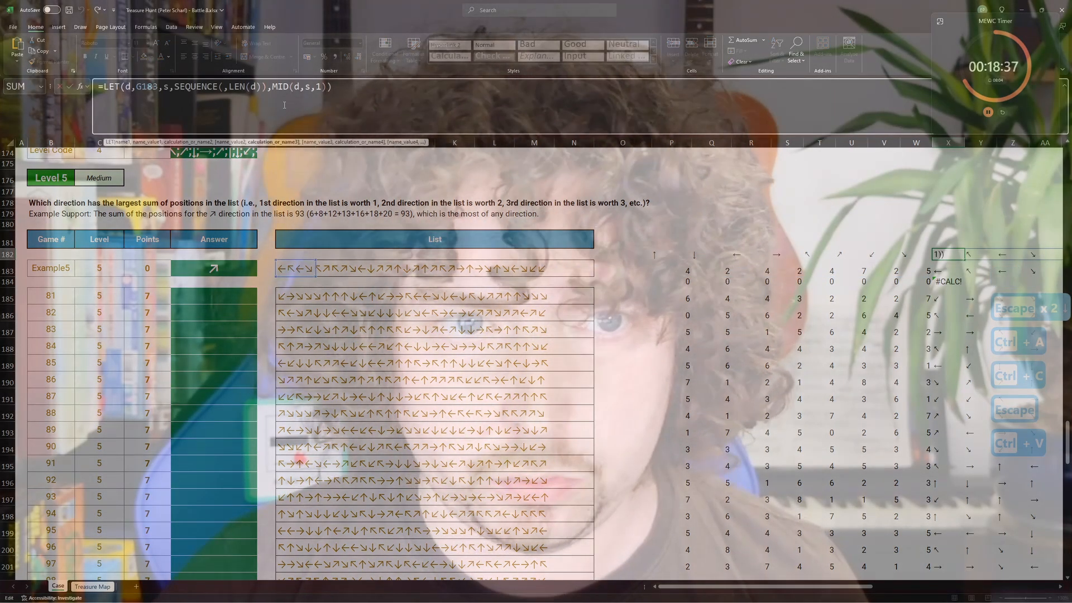
pyautogui.press('Return')
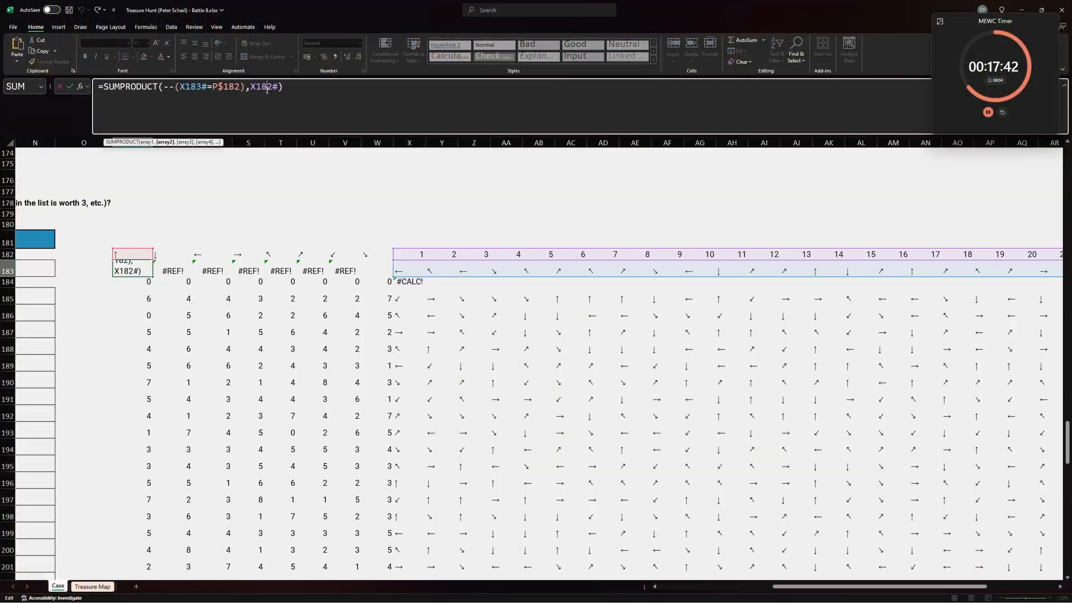
pyautogui.press('F4')
pyautogui.click(196, 87)
pyautogui.press('F4')
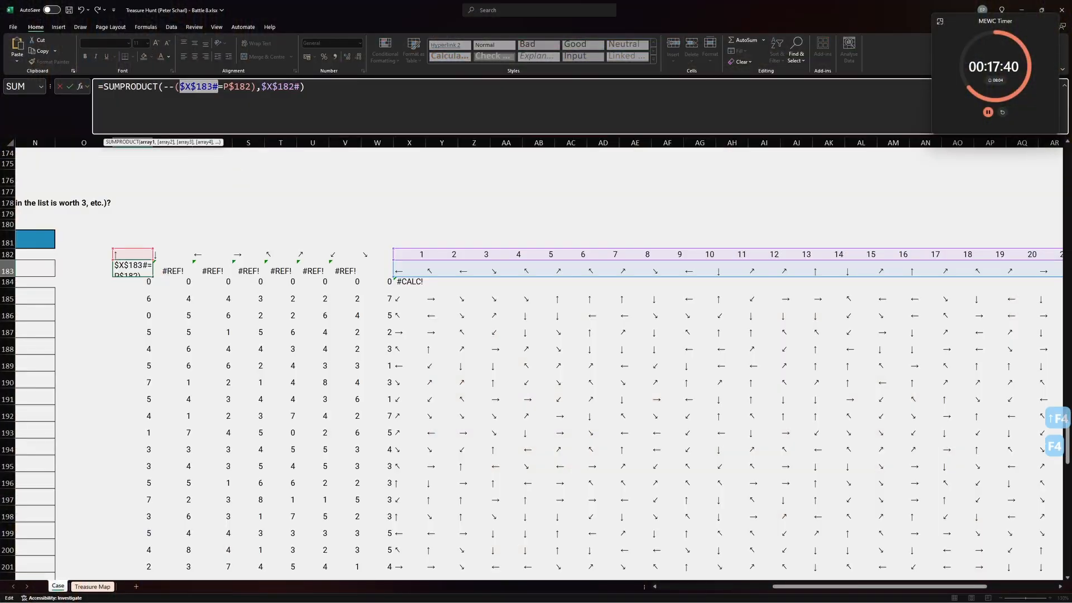
pyautogui.press('F4')
pyautogui.press('F4')
pyautogui.hotkey('ctrl', 'Return')
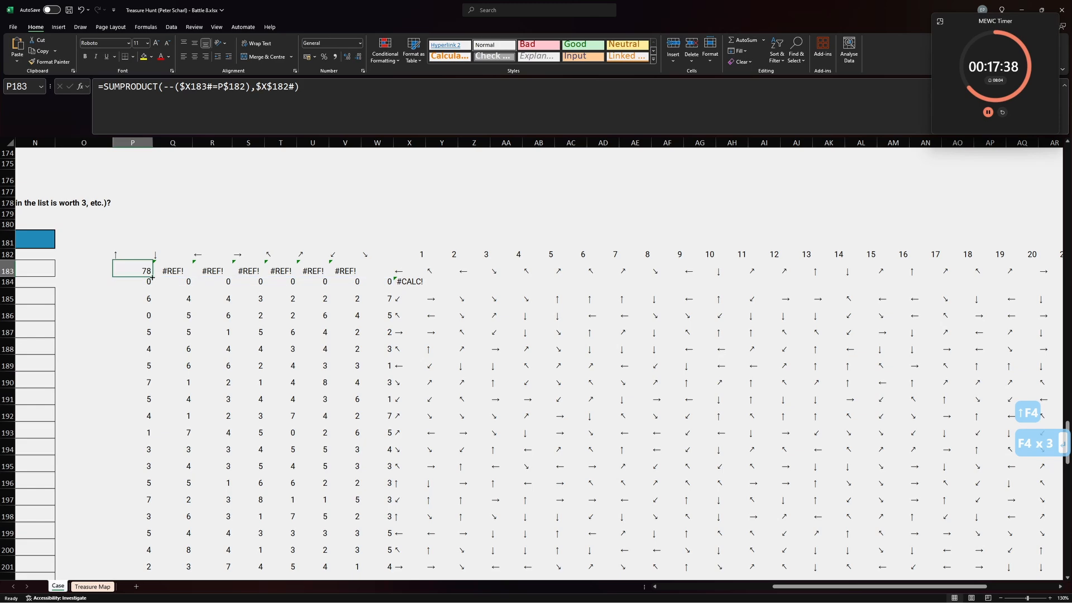
pyautogui.moveTo(152, 278); pyautogui.dragTo(391, 277)
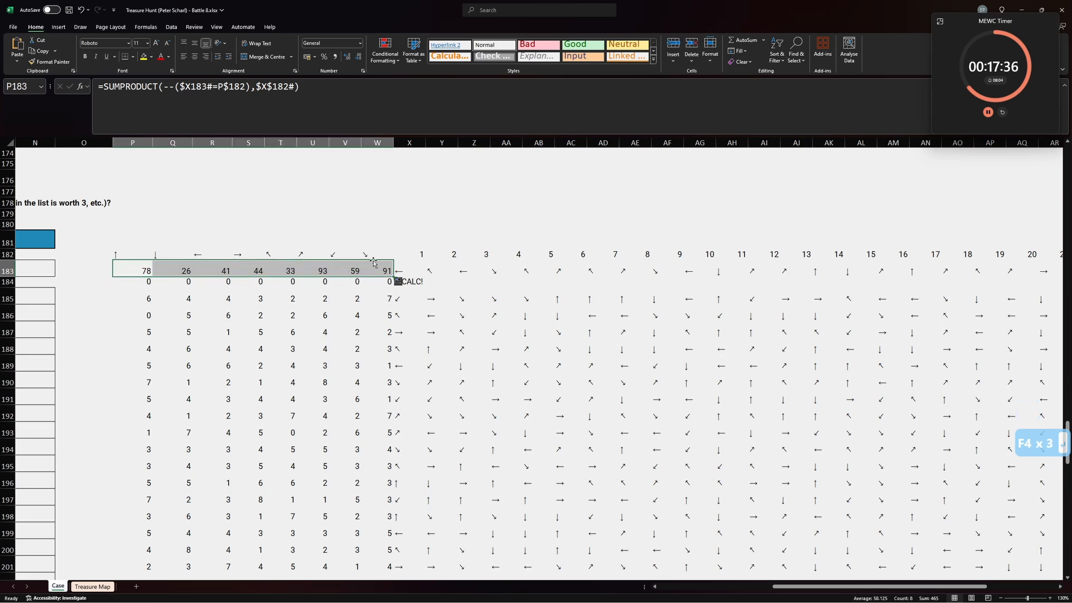
# - Return the direction with the largest position sum in O183 with =XLOOKUP(10000,P183:W183,$P$182#,,-1)
pyautogui.click(374, 263)
pyautogui.hotkey('ctrl', 'Left')
pyautogui.hotkey('ctrl', 'Left')
pyautogui.hotkey('ctrl', 'Left')
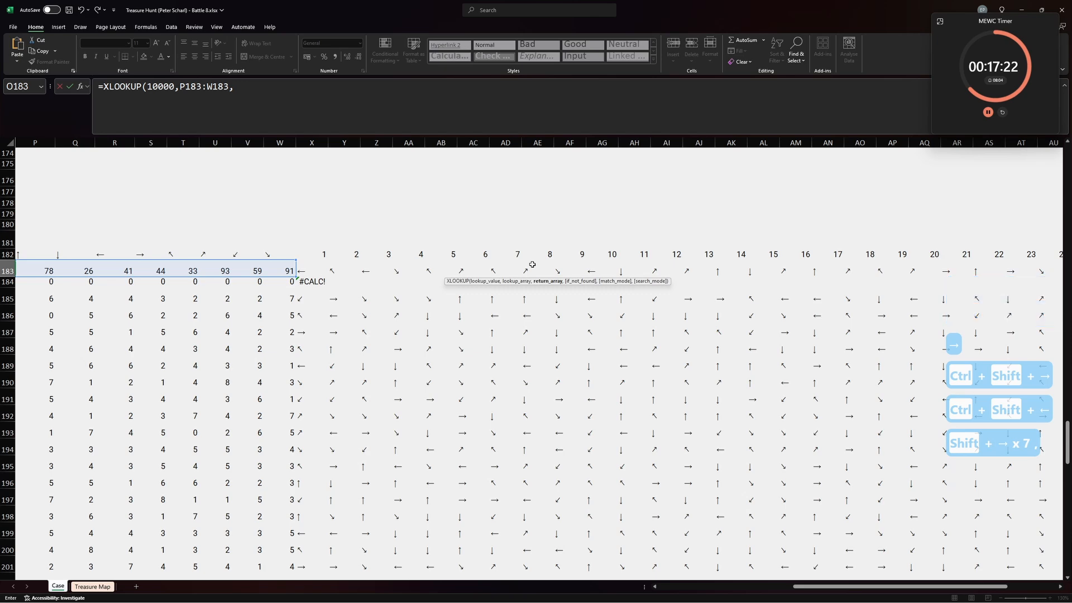
pyautogui.click(272, 254)
pyautogui.hotkey('ctrl', 'shift', 'Left')
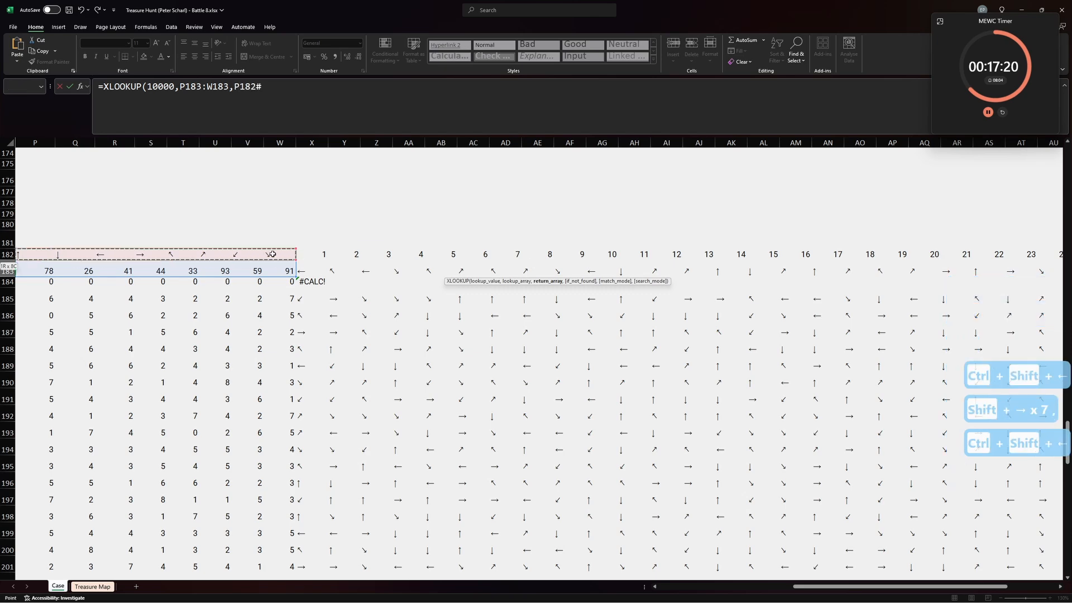
pyautogui.press('F4')
pyautogui.write(',')
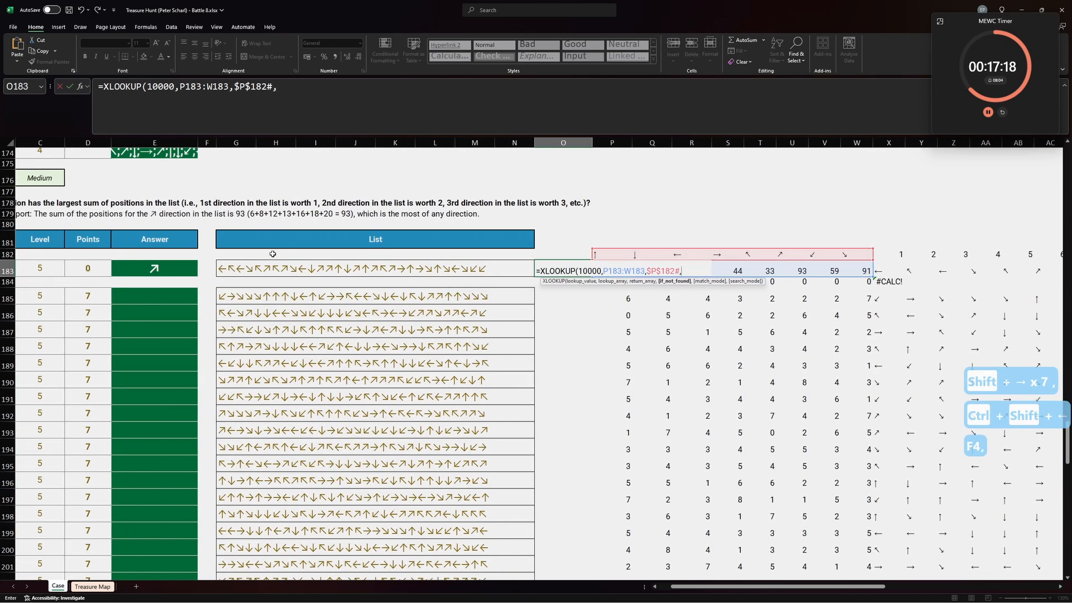
pyautogui.write(',1)')
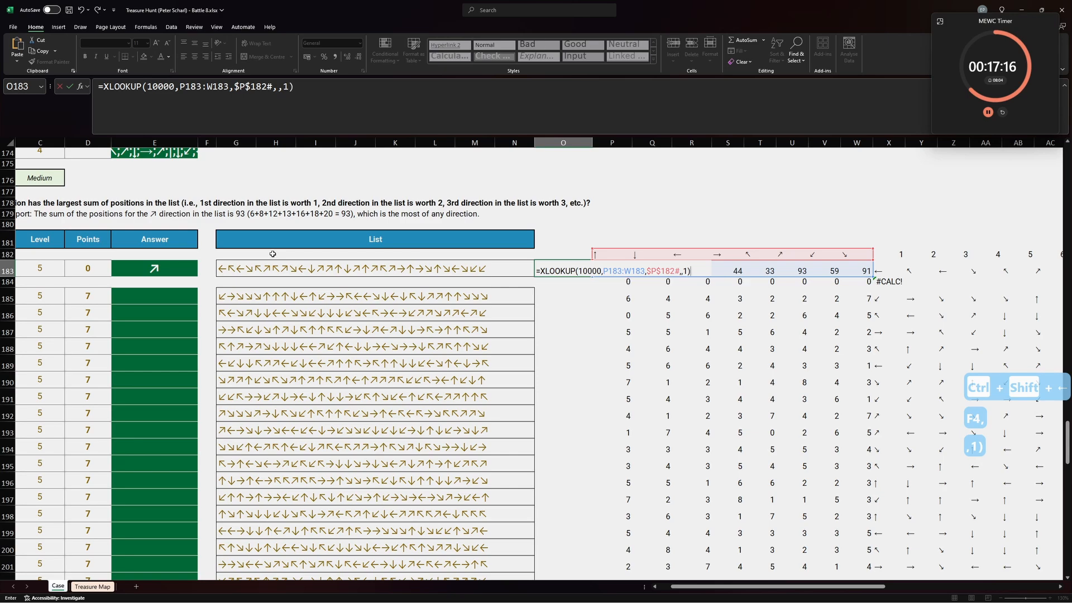
pyautogui.press('BackSpace')
pyautogui.press('BackSpace')
pyautogui.write('-1)')
pyautogui.press('Return')
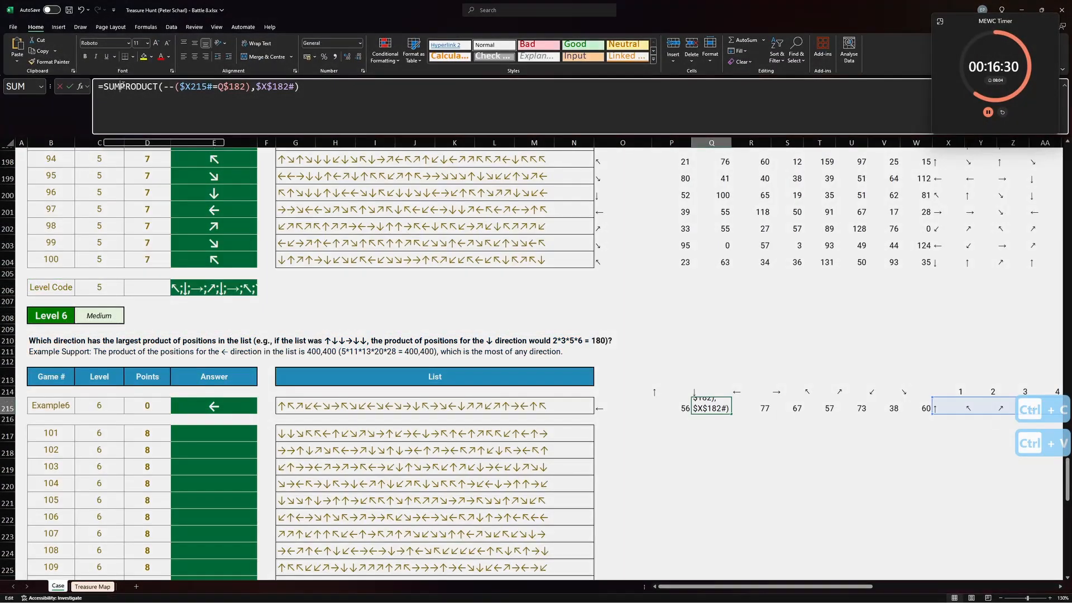
# - Try replacing SUMPRODUCT with PRODUCT in the Level 6 example formula in Q215 and filling it back to P215
pyautogui.press('BackSpace')
pyautogui.press('BackSpace')
pyautogui.press('BackSpace')
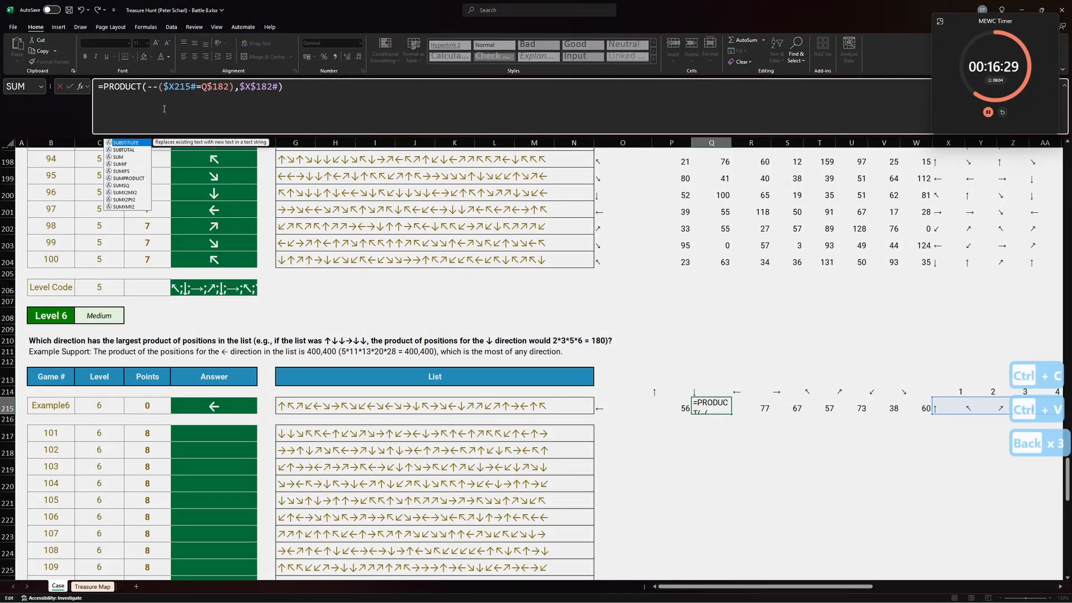
pyautogui.press('Return')
pyautogui.click(717, 411)
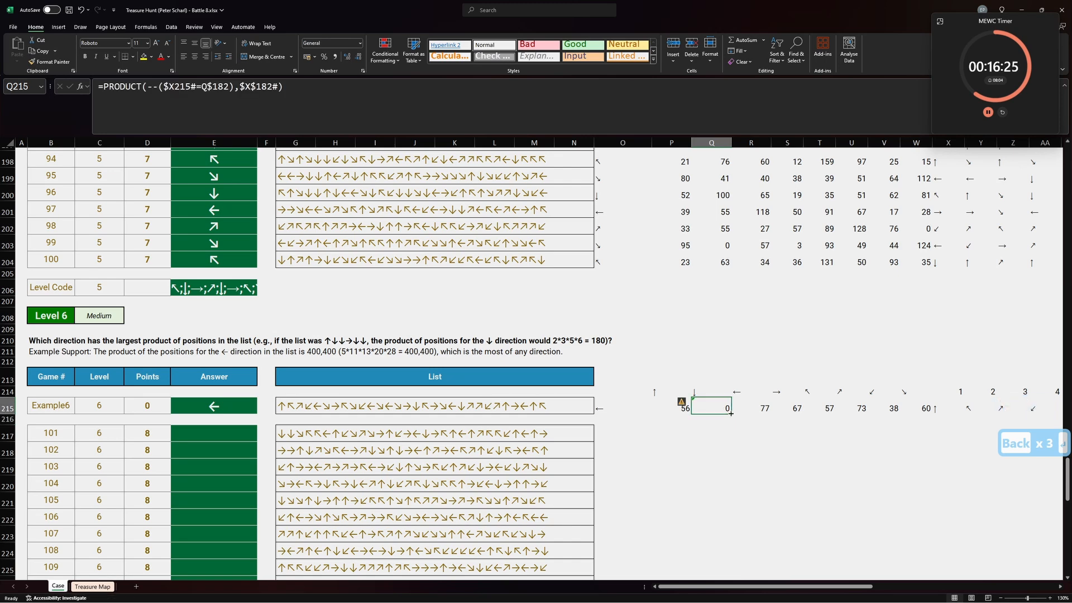
pyautogui.moveTo(731, 414); pyautogui.dragTo(686, 412)
pyautogui.hotkey('ctrl', 'z')
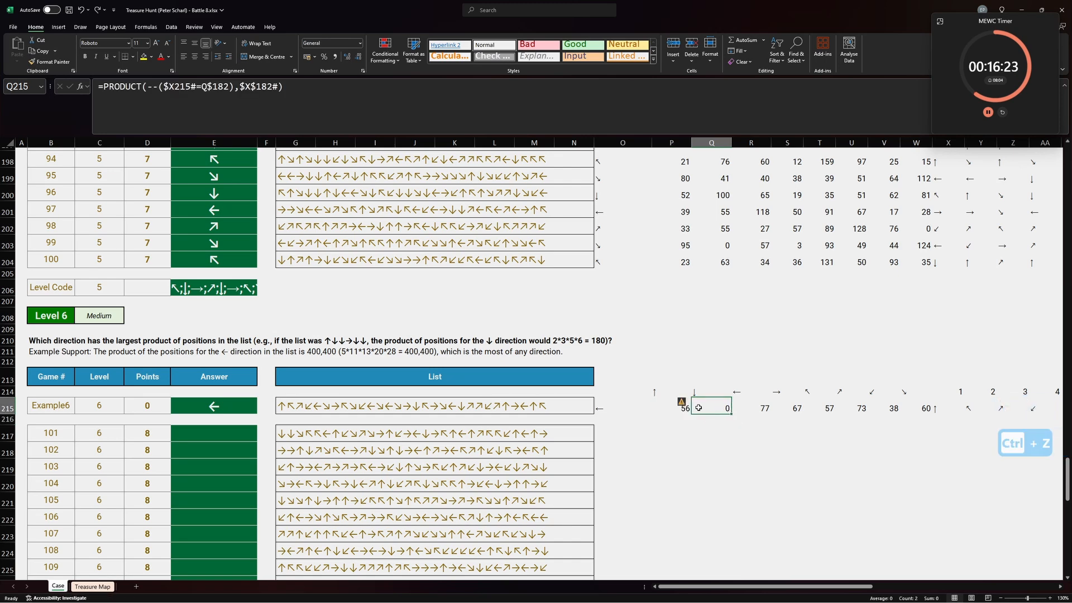
# - Replace SUMPRODUCT in P215 with LET, naming bool --($X215#=P$182), val $X$182# and list bool*val
pyautogui.doubleClick(149, 93)
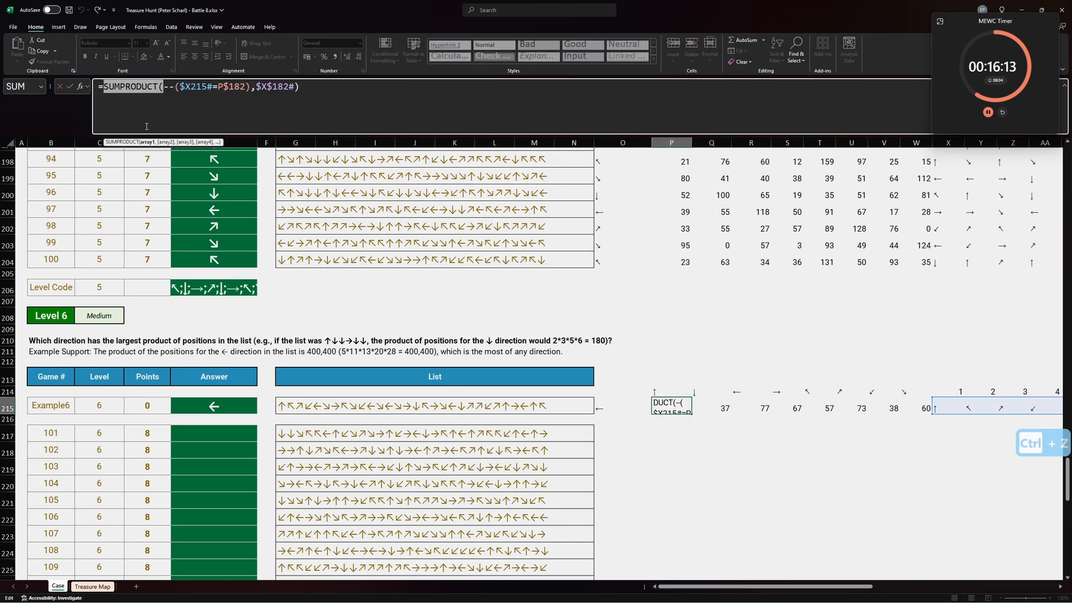
pyautogui.press('Delete')
pyautogui.write('LET(')
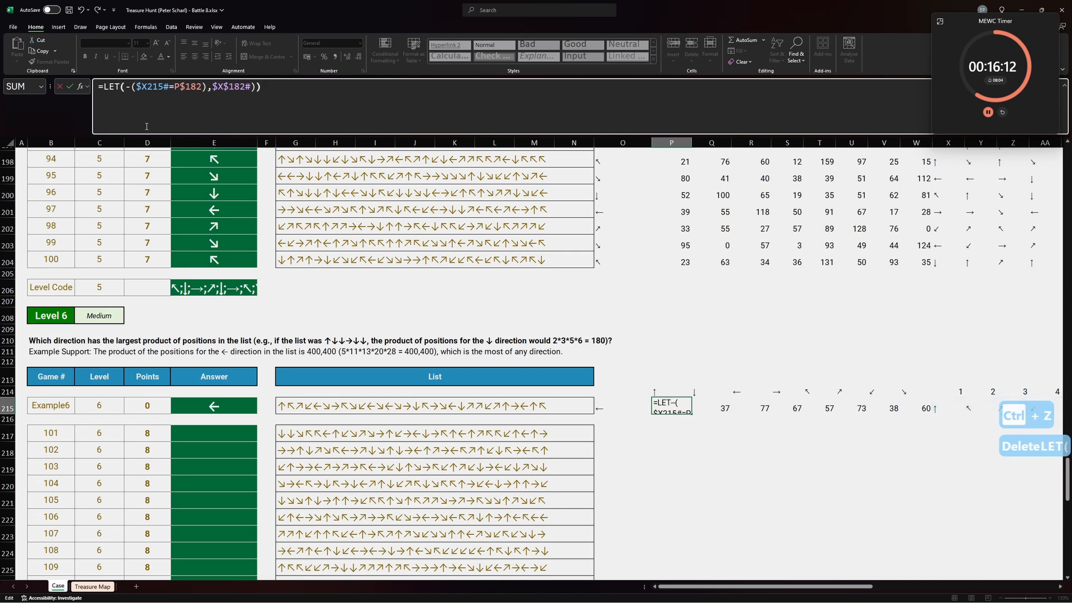
pyautogui.write('boo,-')
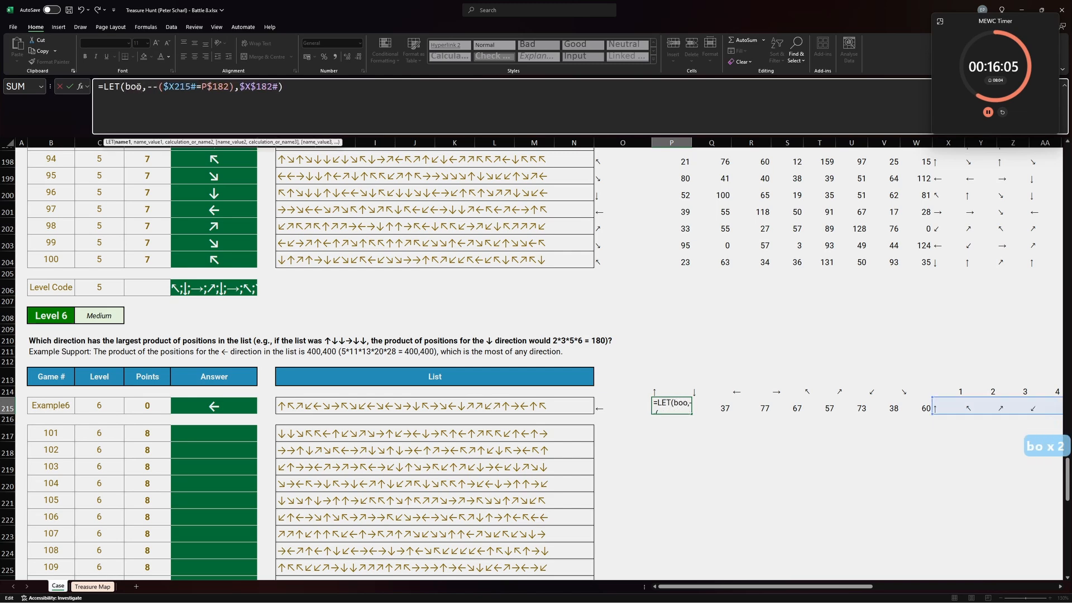
pyautogui.write('l')
pyautogui.click(244, 86)
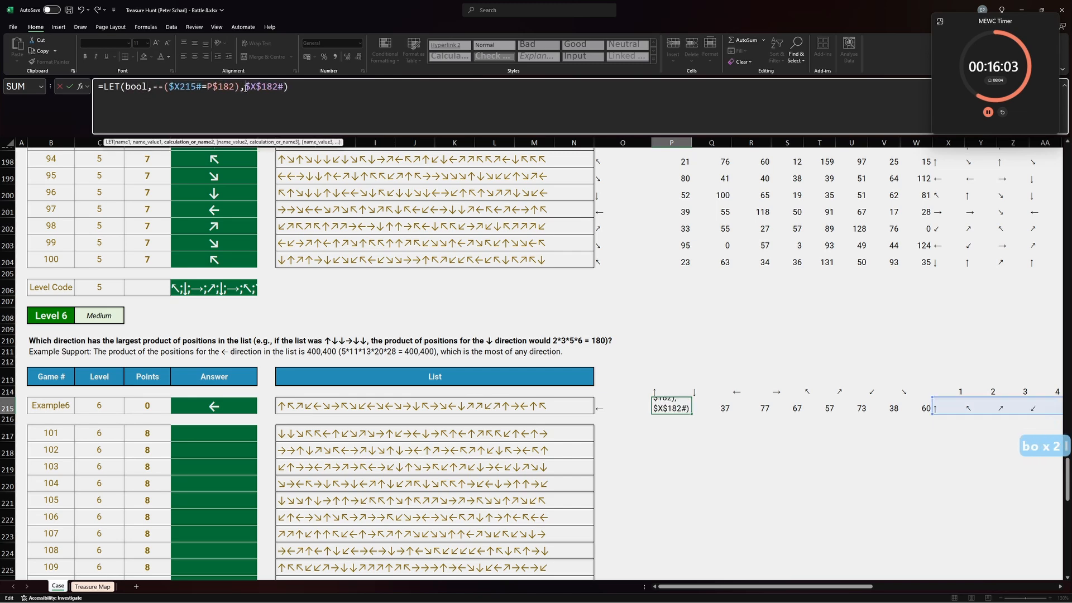
pyautogui.write('val,')
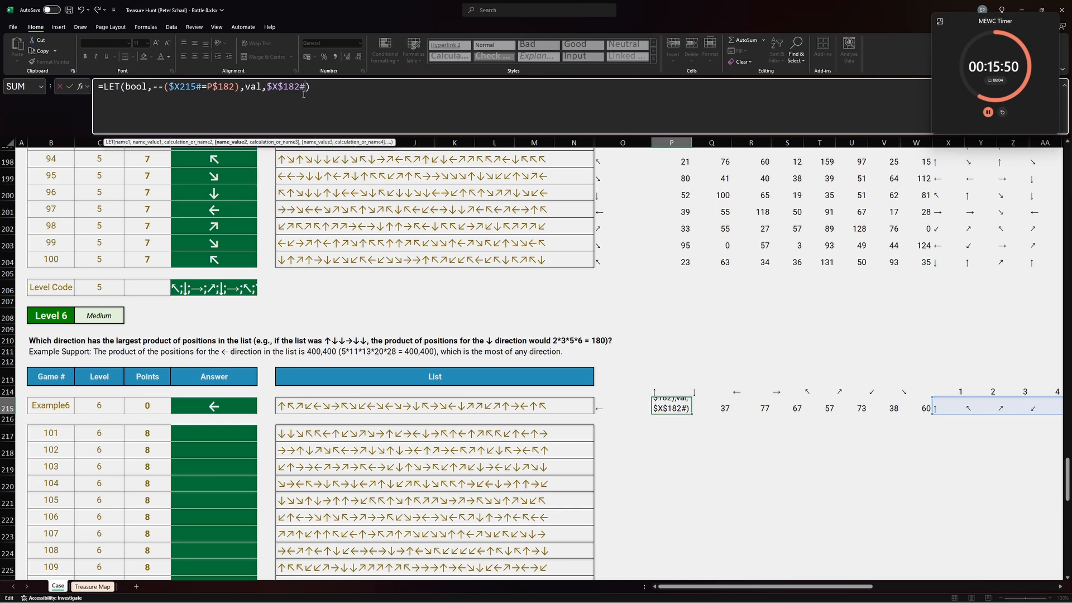
pyautogui.write(',list, v')
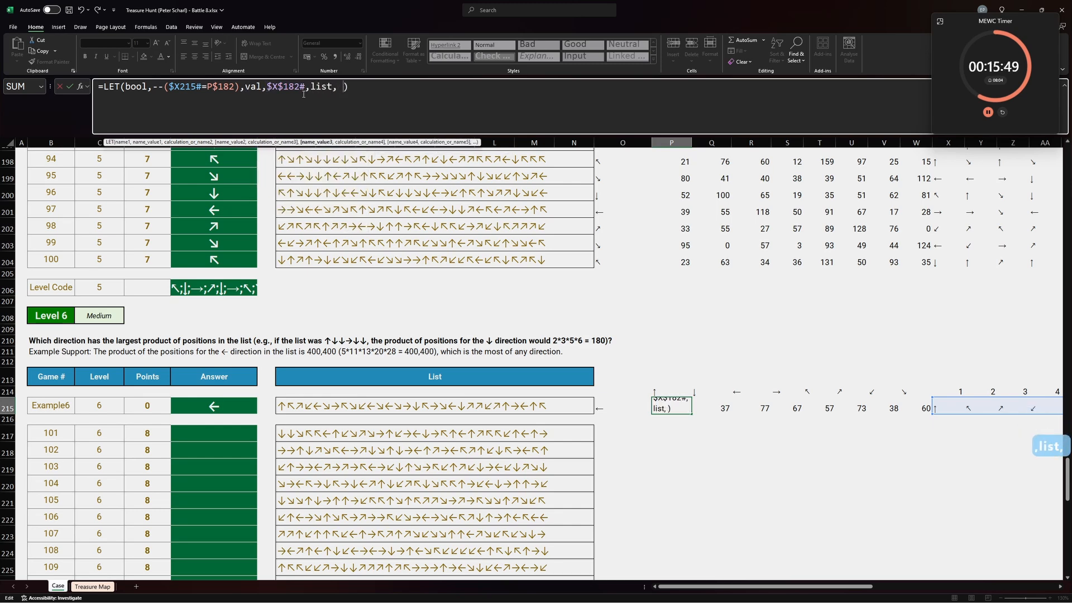
pyautogui.press('BackSpace')
pyautogui.write('bool*val')
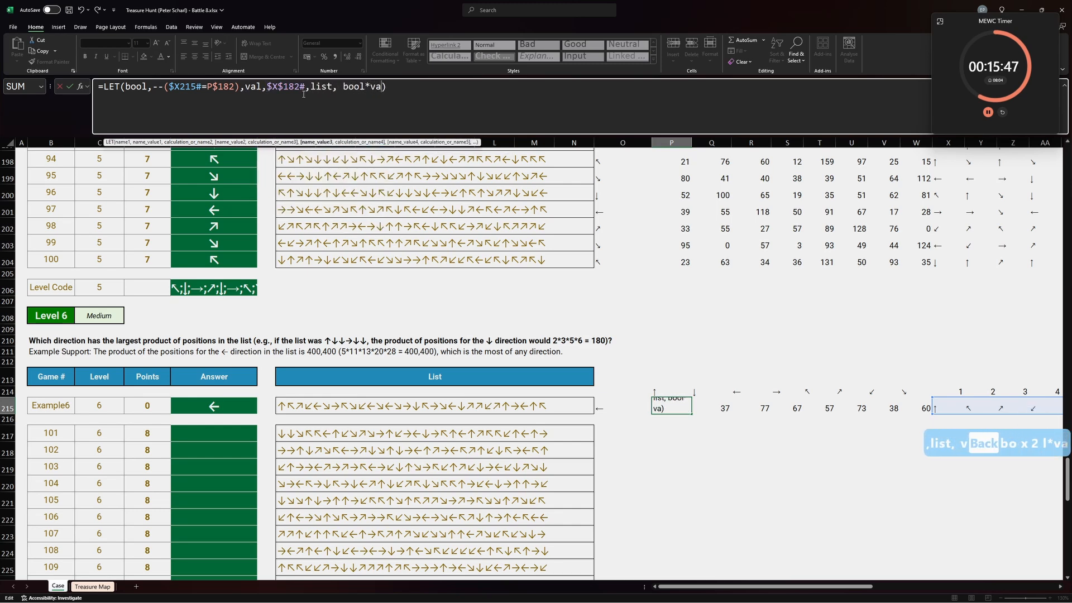
pyautogui.press('Return')
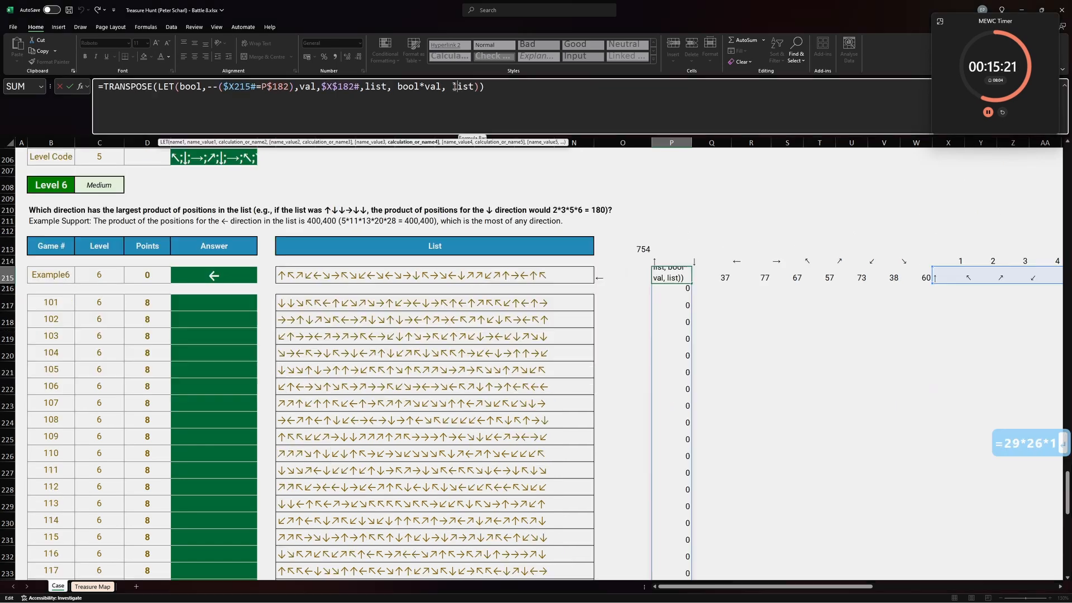
# - Make the LET formula in P215 return the product of the positive positions with PRODUCT(FILTER(list,list>0))
pyautogui.click(454, 106)
pyautogui.write('PRODUCT(F')
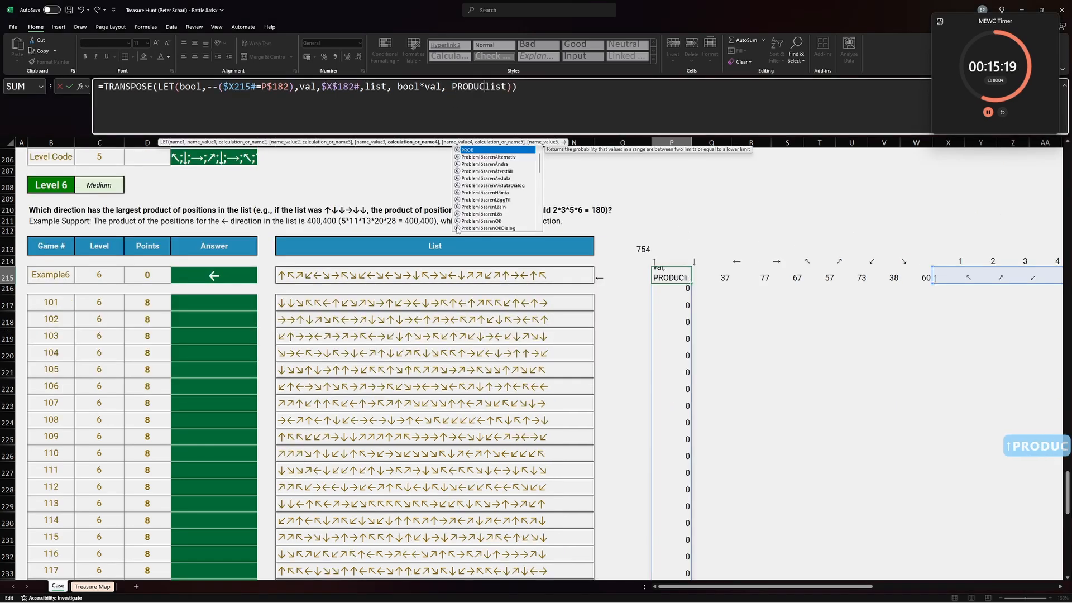
pyautogui.write('ILT')
pyautogui.press('Tab')
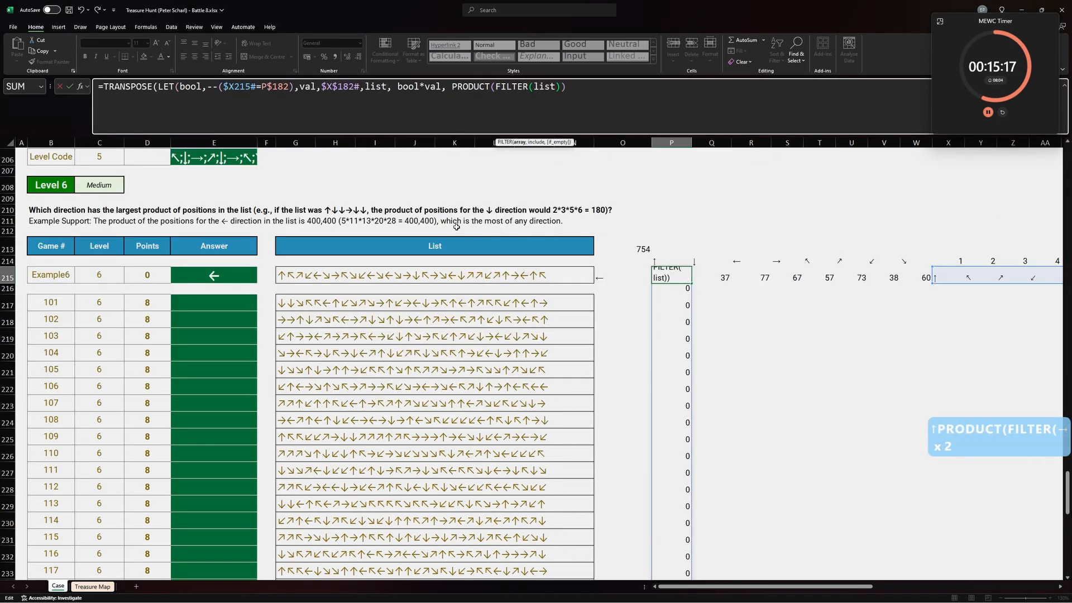
pyautogui.write(',list')
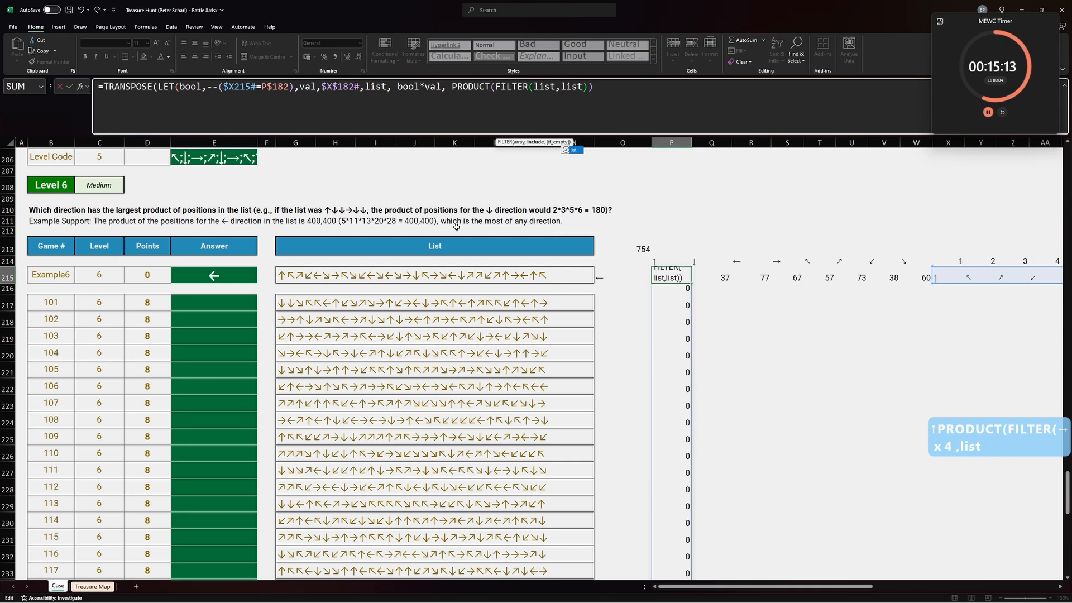
pyautogui.write('>0))')
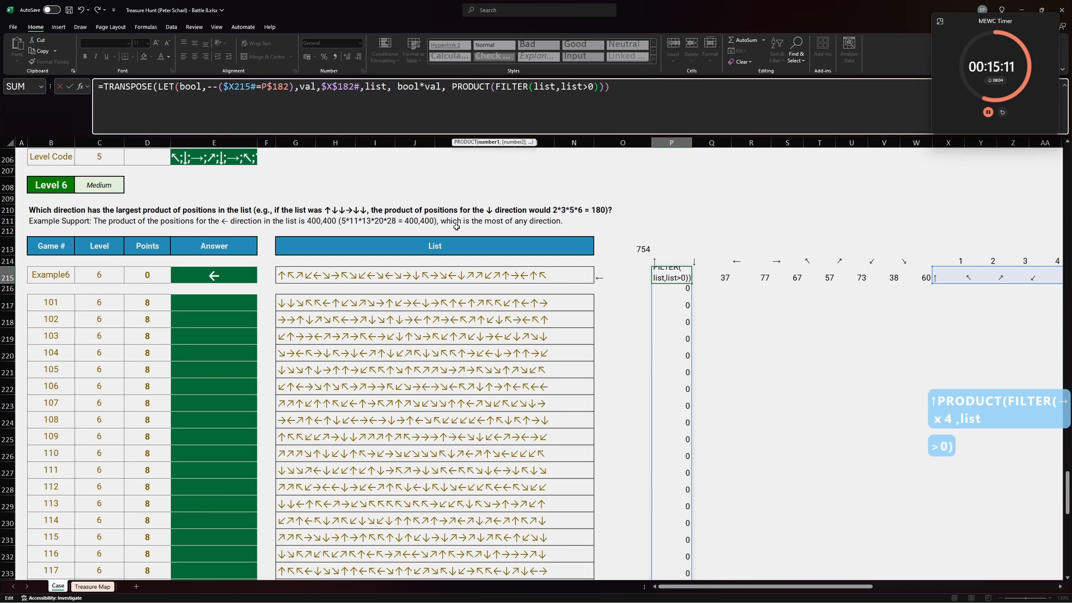
pyautogui.press('Return')
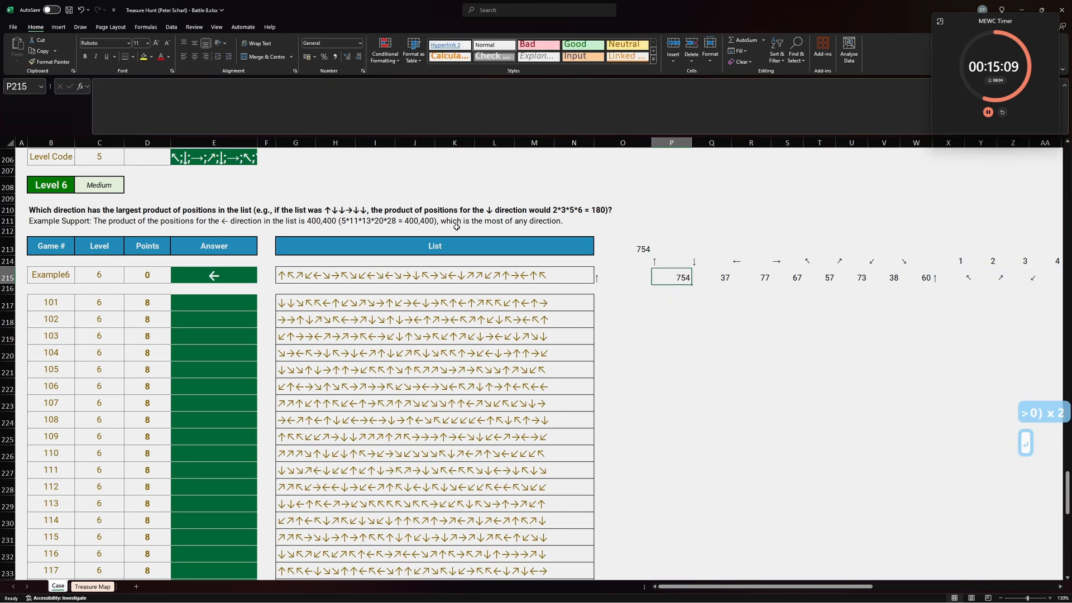
# - Remove the TRANSPOSE wrapper from the P215 formula, leaving only the LET function
pyautogui.click(630, 108)
pyautogui.press('BackSpace')
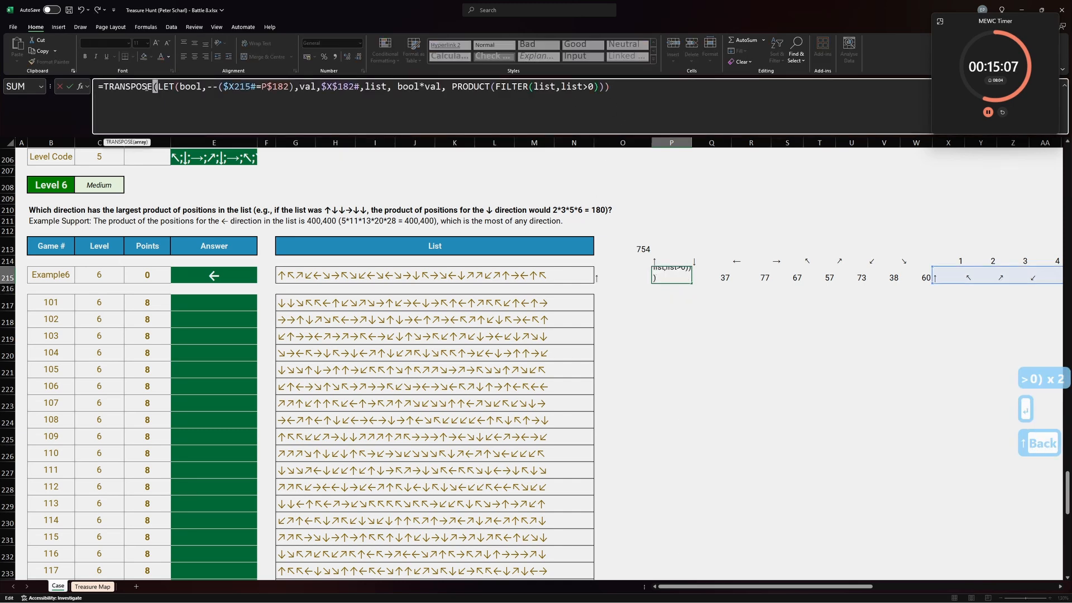
pyautogui.moveTo(147, 87); pyautogui.dragTo(103, 87)
pyautogui.press('BackSpace')
pyautogui.press('Return')
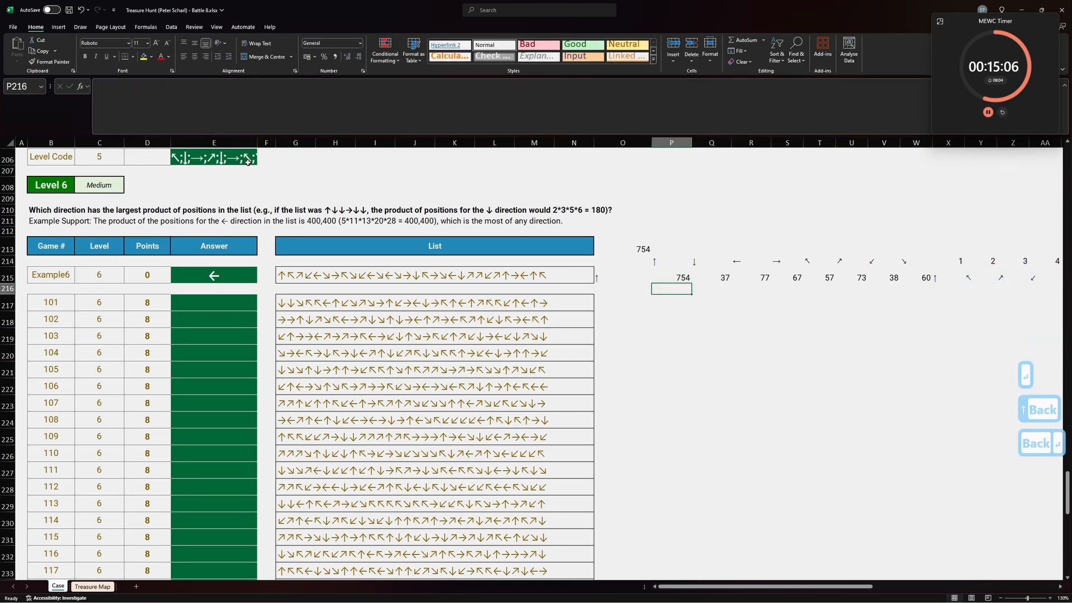
# - Fill the P215 product formula across to W215 and down to row 236 for the Level 6 games
pyautogui.click(659, 274)
pyautogui.click(302, 96)
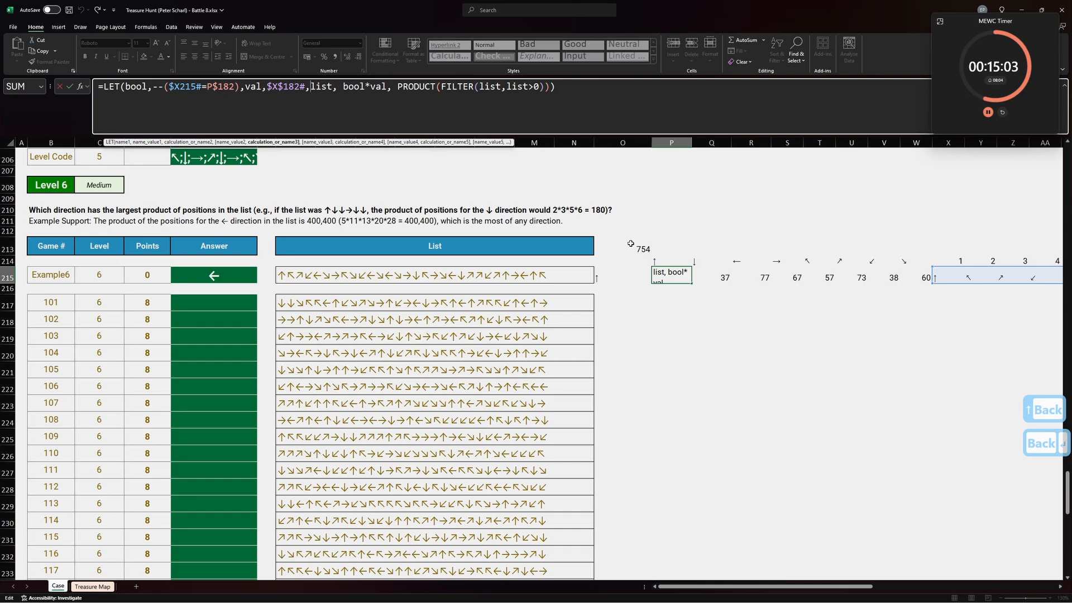
pyautogui.press('Return')
pyautogui.click(690, 279)
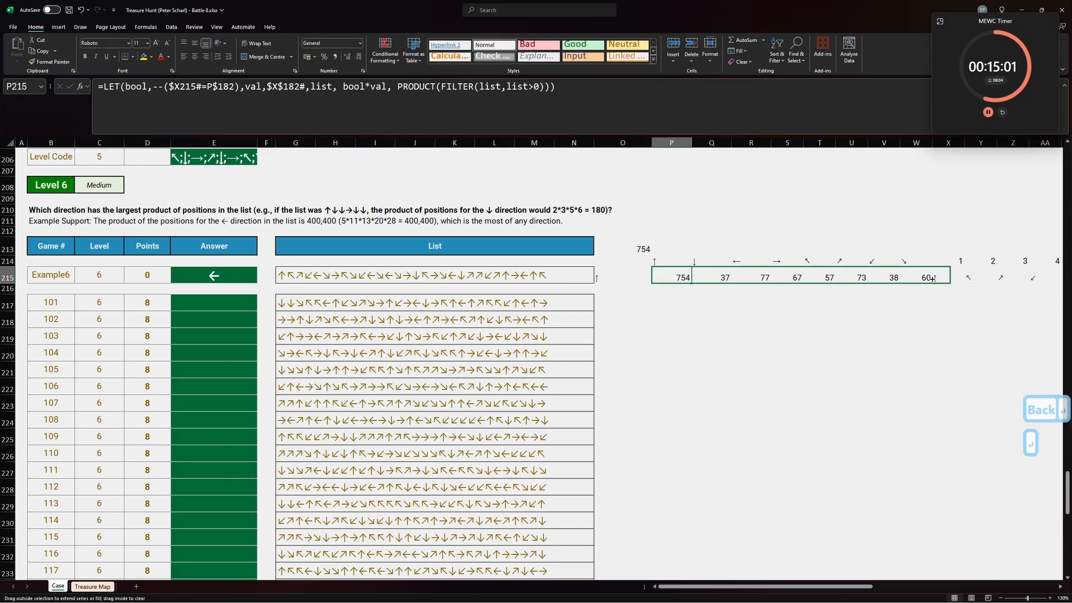
pyautogui.moveTo(932, 279); pyautogui.dragTo(931, 286)
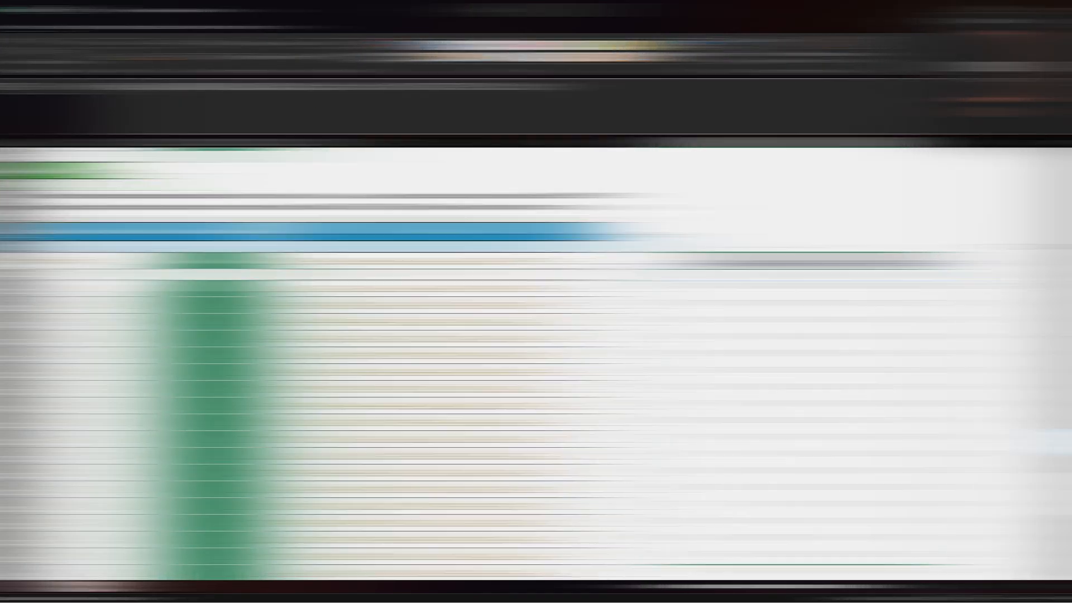
pyautogui.write('00000')
pyautogui.write('000000000000000000000000000,P215:W215,$P$182#,,-1)')
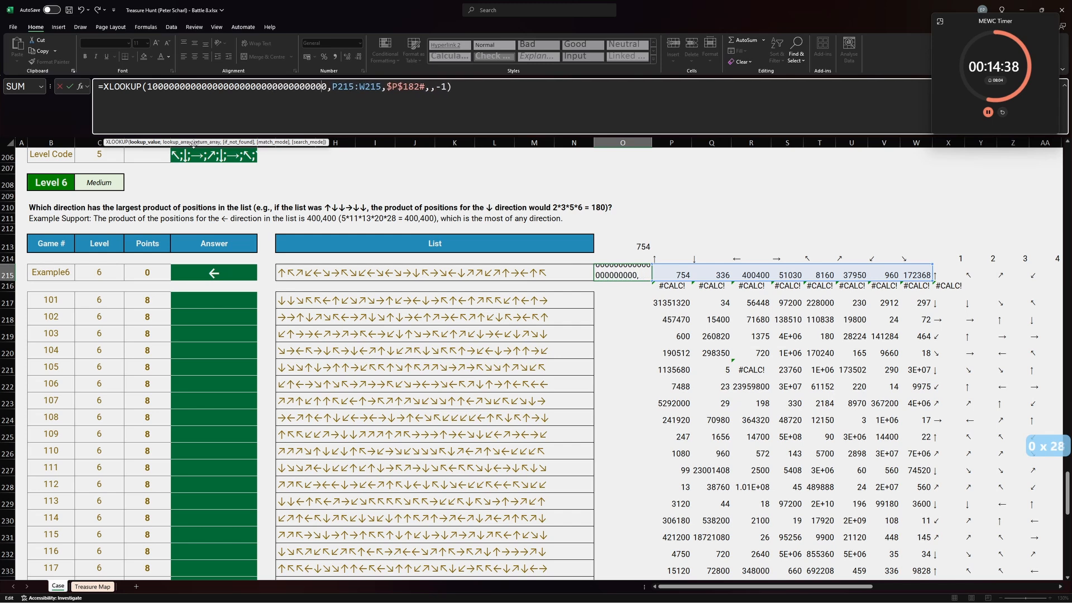
pyautogui.press('Escape')
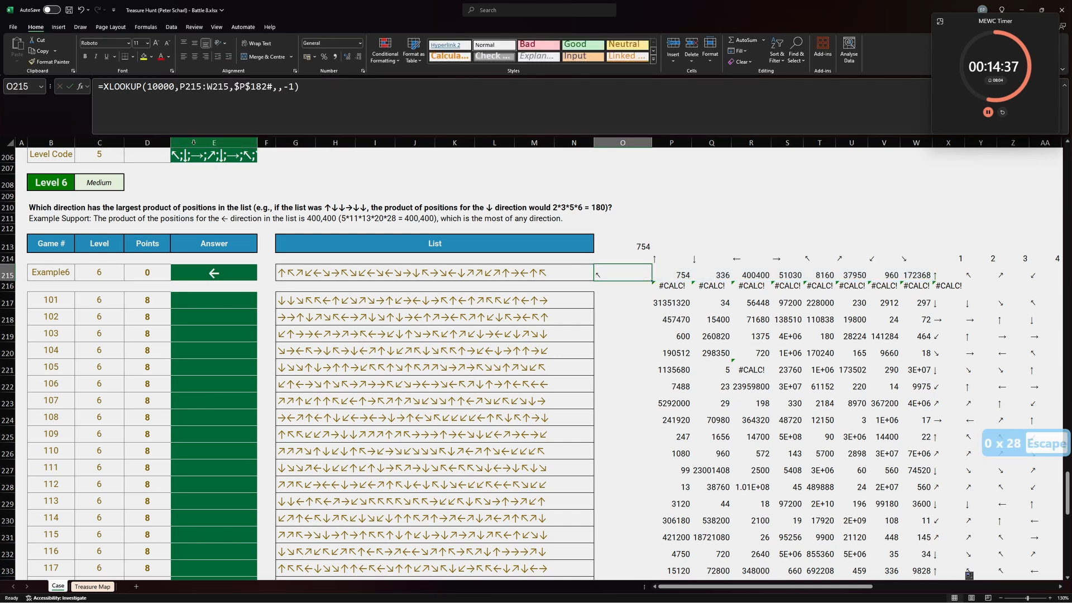
# - Calculate the largest Level 6 product in O214 with =MAX(P217:W236)
pyautogui.press('Up')
pyautogui.write('=MAX(')
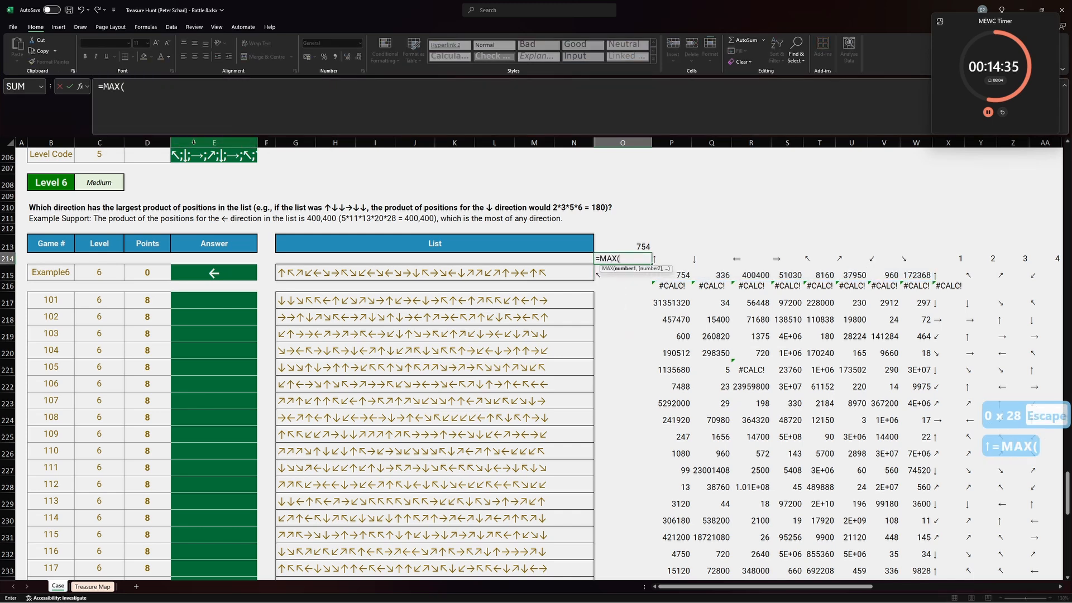
pyautogui.moveTo(680, 299); pyautogui.dragTo(919, 490)
pyautogui.press('Return')
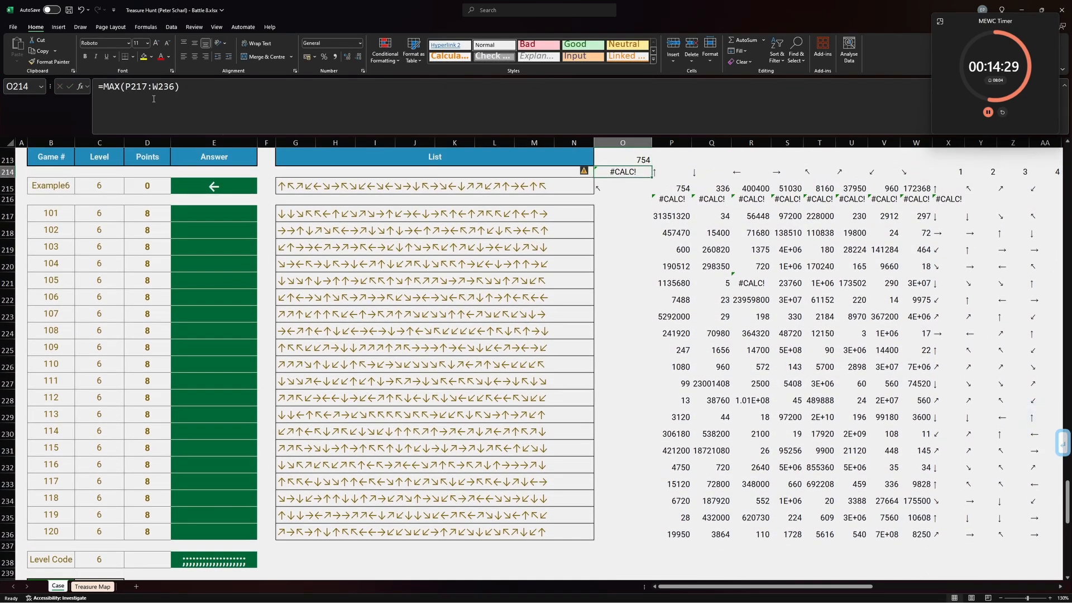
# - Wrap the range in O214 in TOCOL so the formula reads =MAX(TOCOL(P217:W236))
pyautogui.press('F2')
pyautogui.write('TOCOL(')
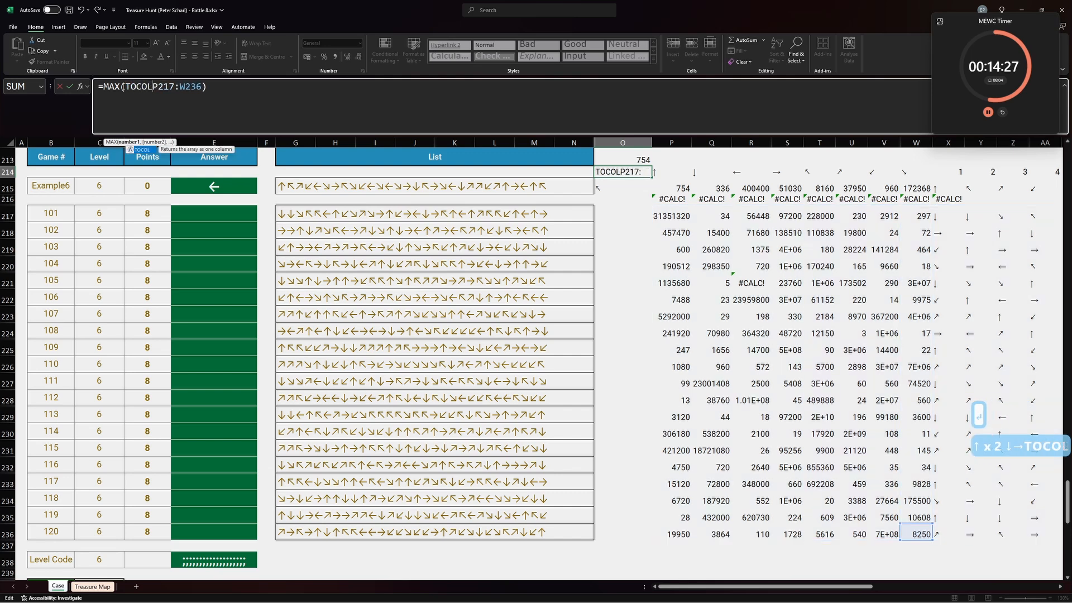
pyautogui.press('Return')
pyautogui.press('Return')
pyautogui.press('Up')
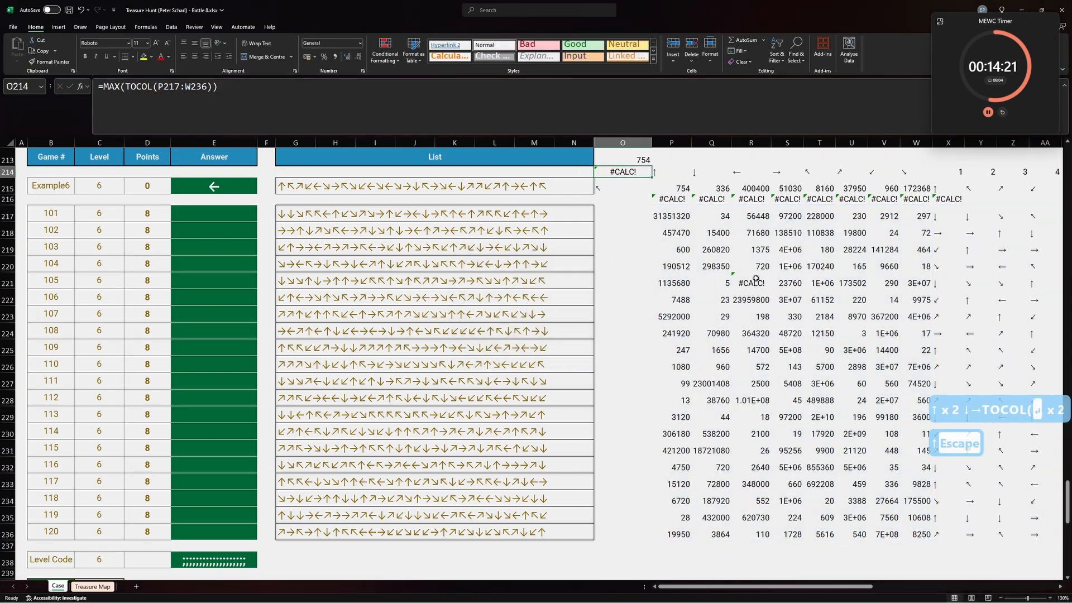
# - Add 0 as the if_empty argument of the FILTER function in R221
pyautogui.click(754, 282)
pyautogui.click(690, 105)
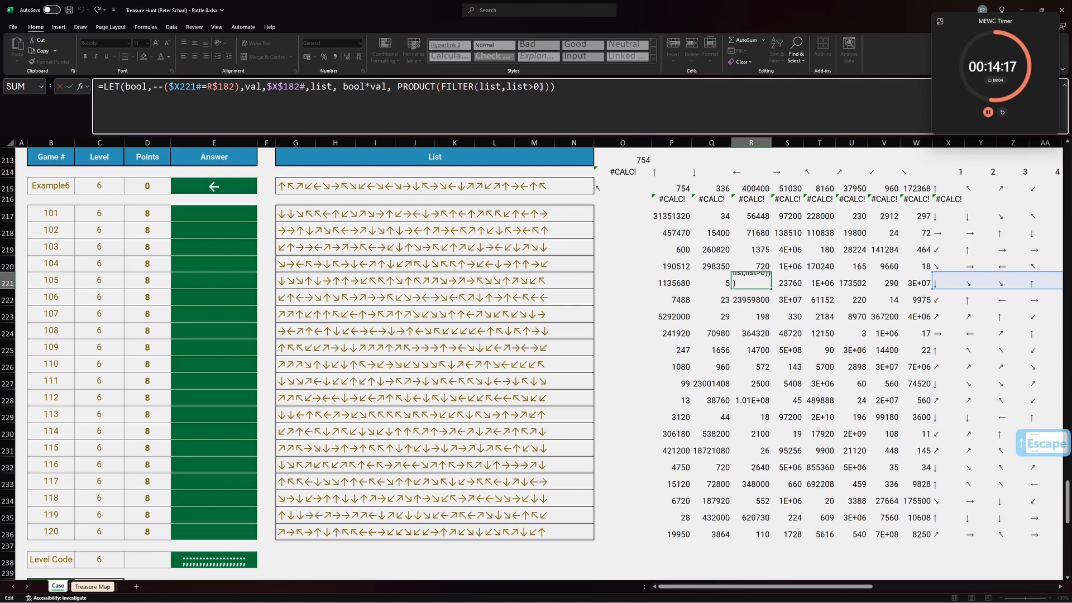
pyautogui.press('Return')
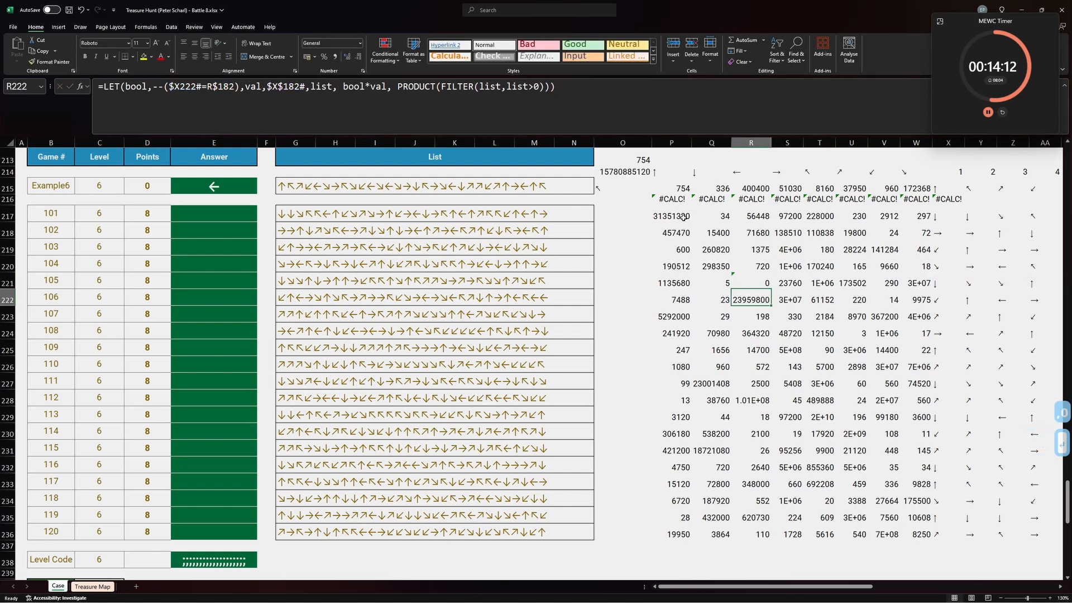
# - Replace the lookup value 10000 in the O215 XLOOKUP with O214+20
pyautogui.click(619, 186)
pyautogui.doubleClick(172, 91)
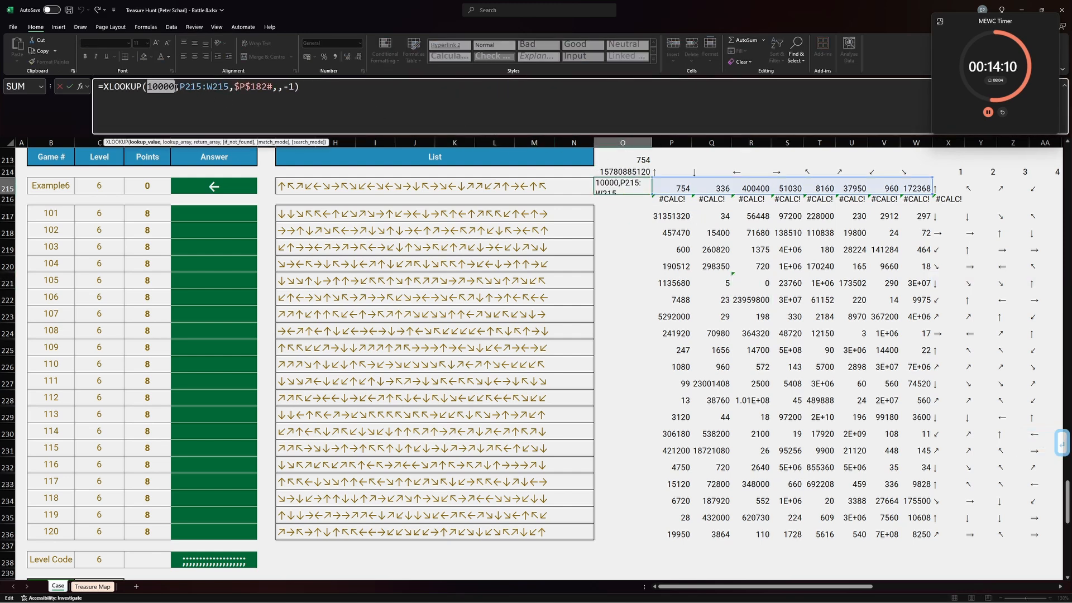
pyautogui.press('Delete')
pyautogui.click(624, 172)
pyautogui.write('+200')
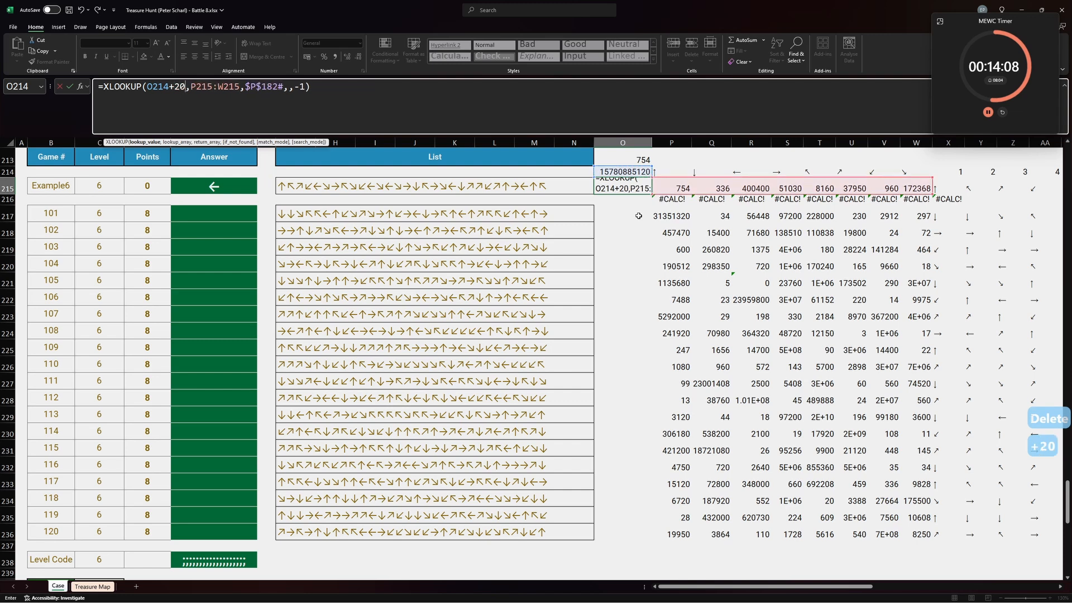
pyautogui.press('BackSpace')
pyautogui.press('BackSpace')
pyautogui.write('0')
pyautogui.press('Return')
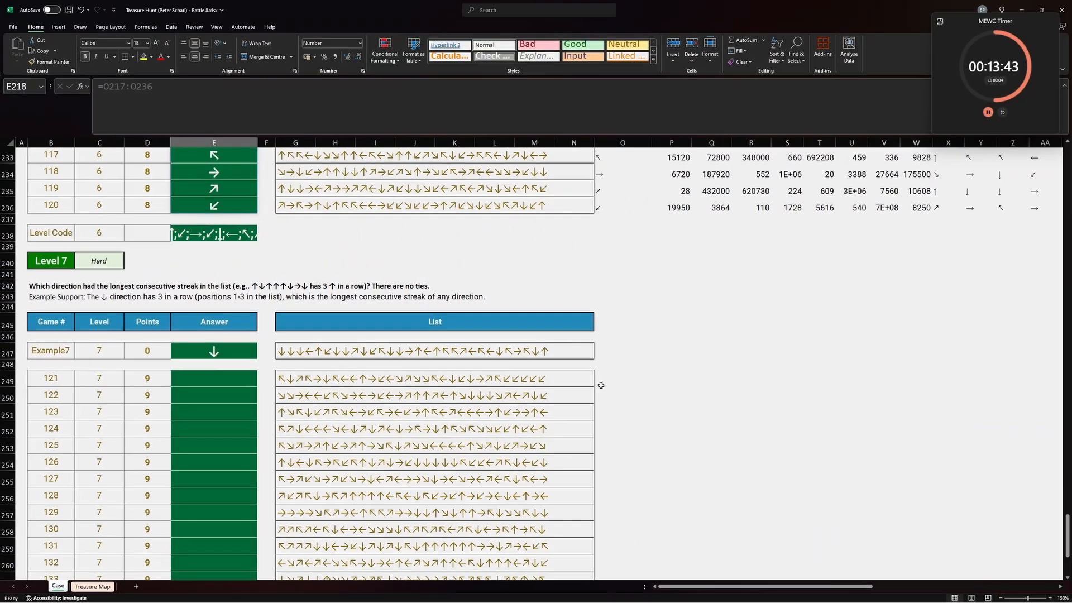
# - Split the Level 7 example list vertically from O247 with =LET(d,G247,s,SEQUENCE(LEN(d)),MID(d,s,1))
pyautogui.scroll(4, 782, 353)
pyautogui.scroll(5, 782, 352)
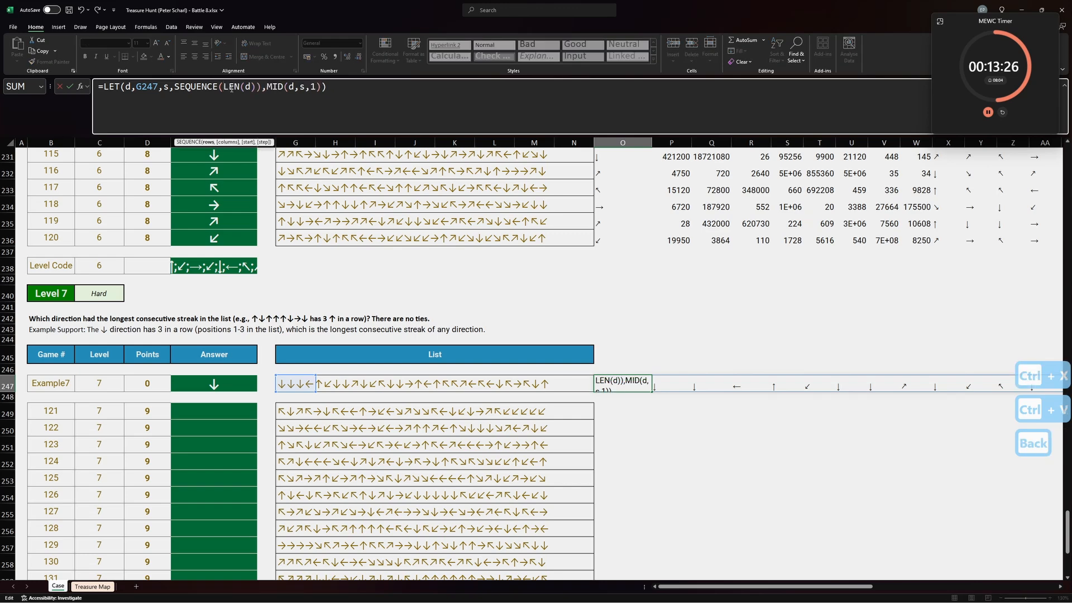
pyautogui.press('Return')
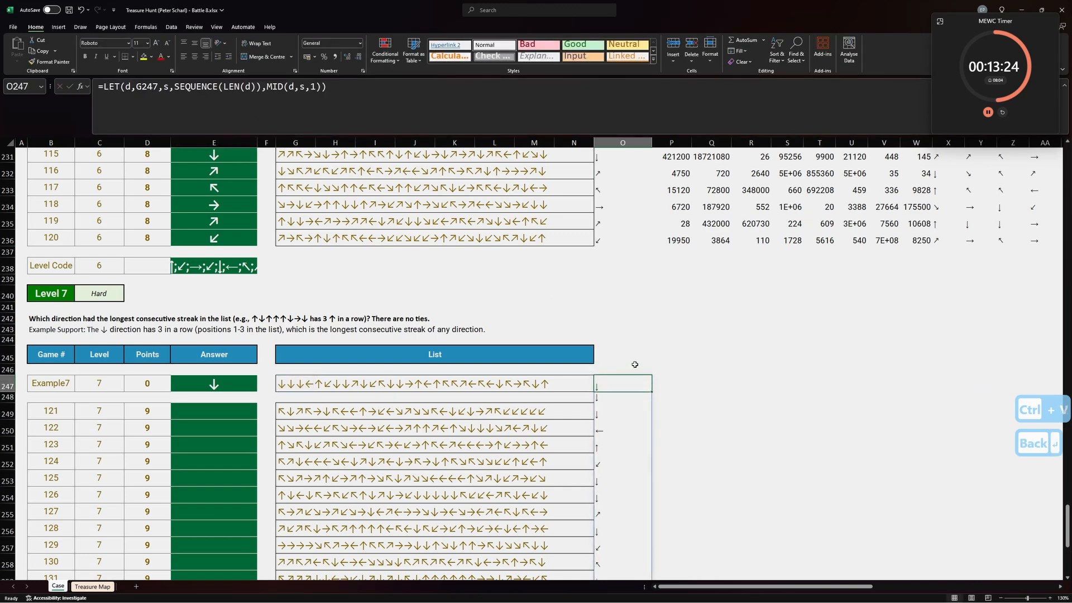
# - Enter the row offset -1 in O244 and retrieve the Level 7 example list in O245 with =OFFSET(G248,O244,0)
pyautogui.click(623, 355)
pyautogui.press('Up')
pyautogui.write('-1')
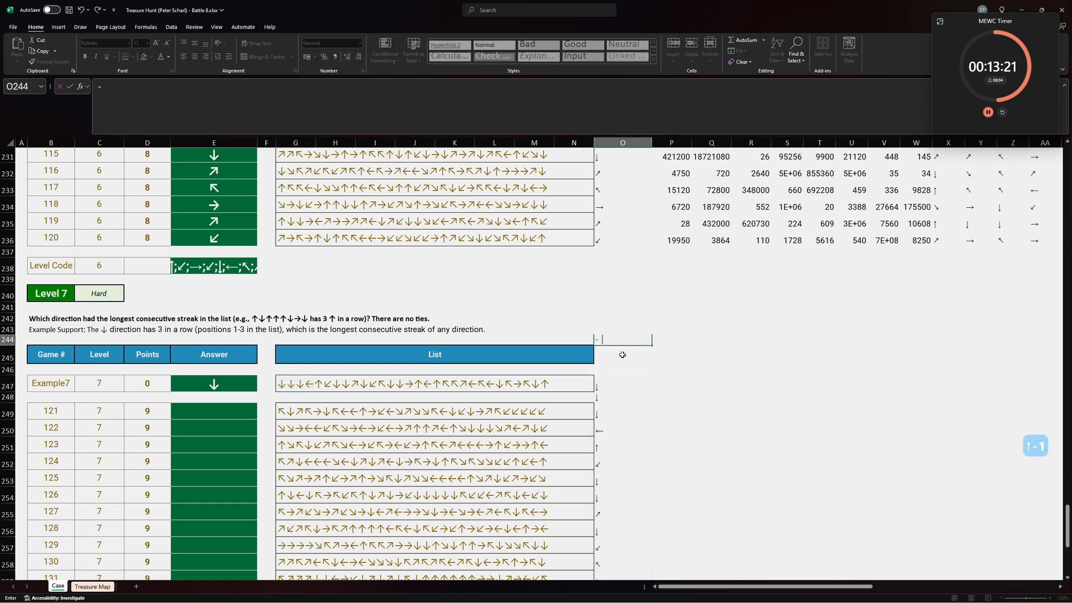
pyautogui.press('Return')
pyautogui.write('=OFFSET()')
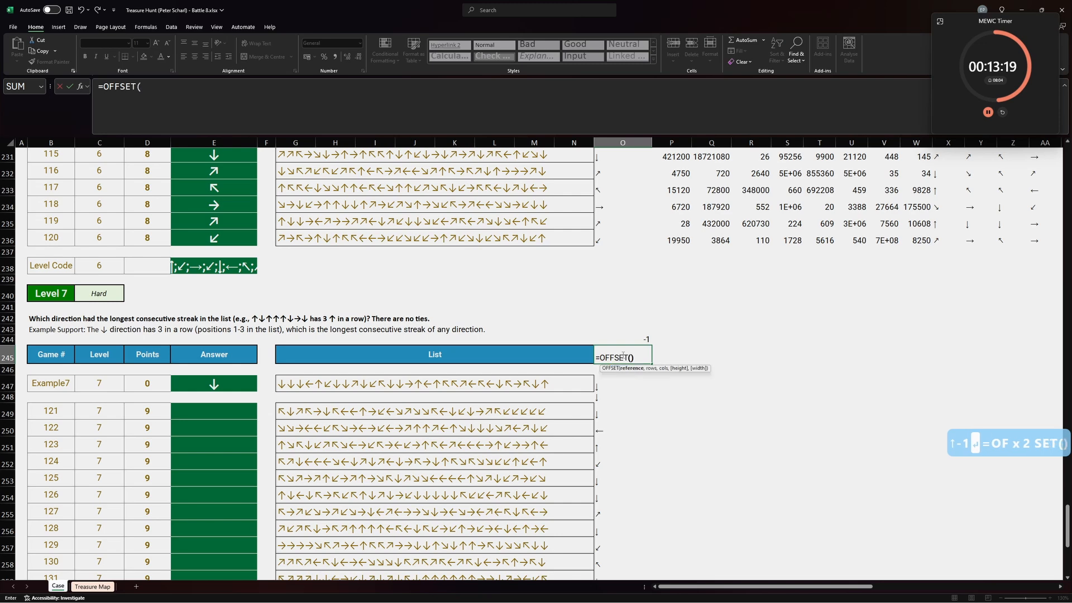
pyautogui.press('BackSpace')
pyautogui.click(295, 397)
pyautogui.write(',')
pyautogui.click(623, 340)
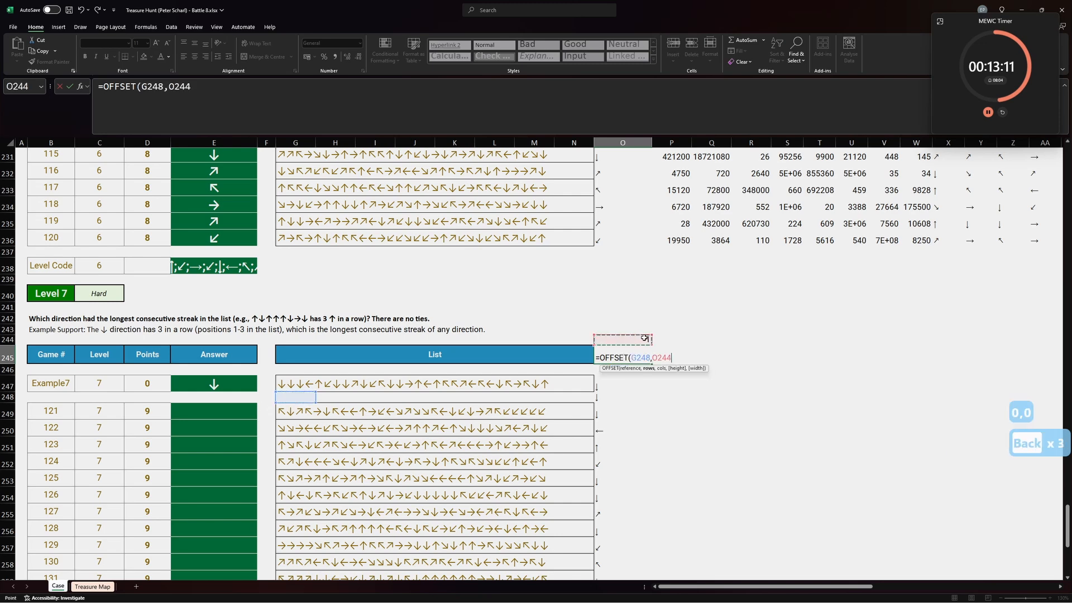
pyautogui.write(',0')
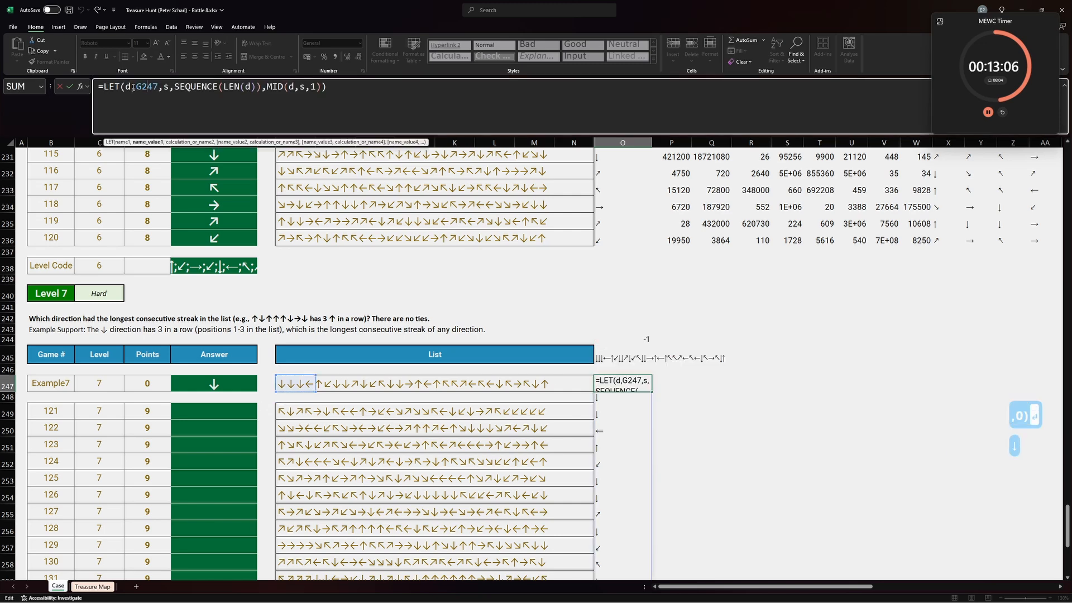
# - Replace the source reference G247 in the O247 LET split formula with O245
pyautogui.doubleClick(146, 86)
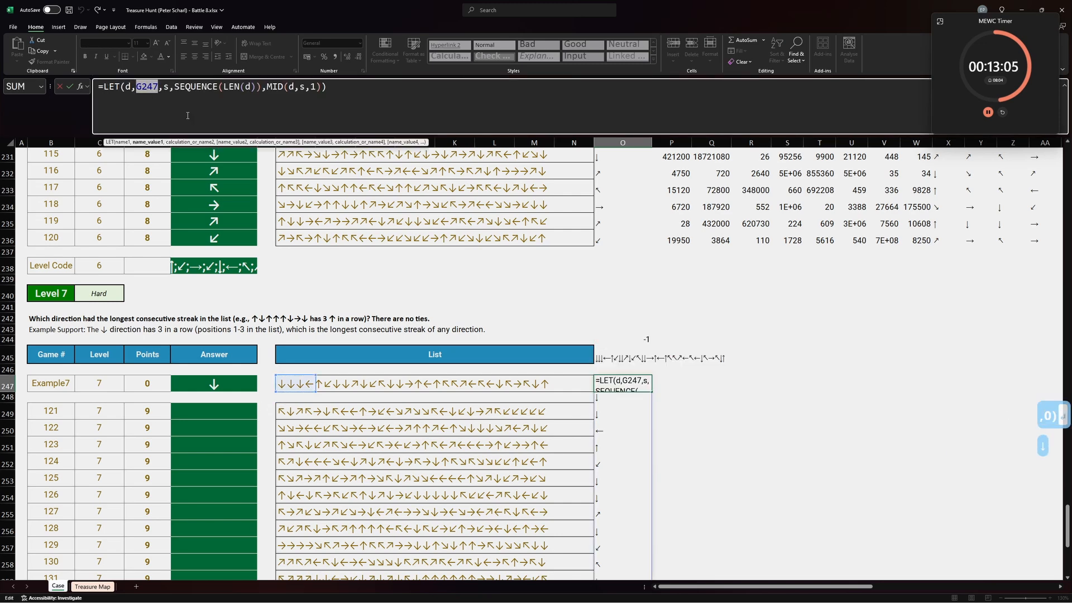
pyautogui.press('Delete')
pyautogui.click(617, 351)
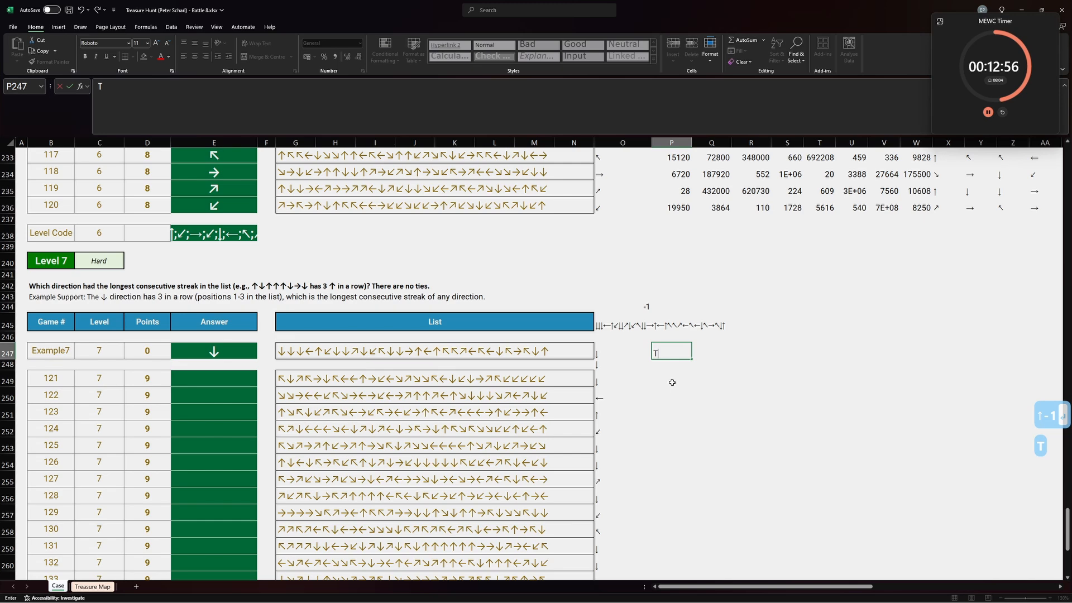
# - Enter TRUE in P247, then compare each direction with the previous one using =O248=O247 in P248, filled down the column
pyautogui.write('TRUE')
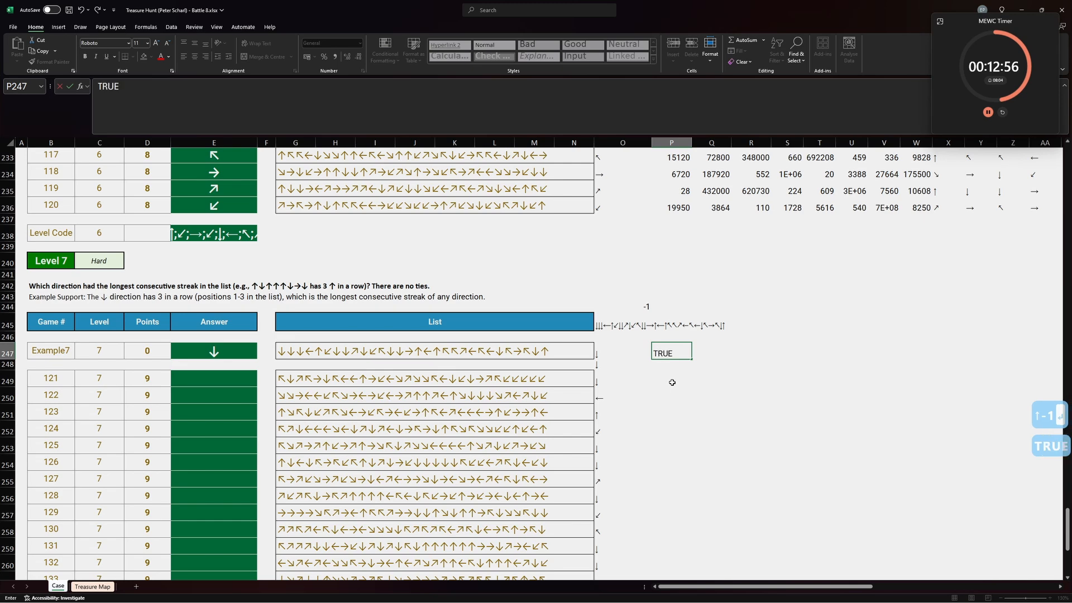
pyautogui.press('Return')
pyautogui.write('=')
pyautogui.press('Left')
pyautogui.write('=')
pyautogui.press('Up')
pyautogui.press('Left')
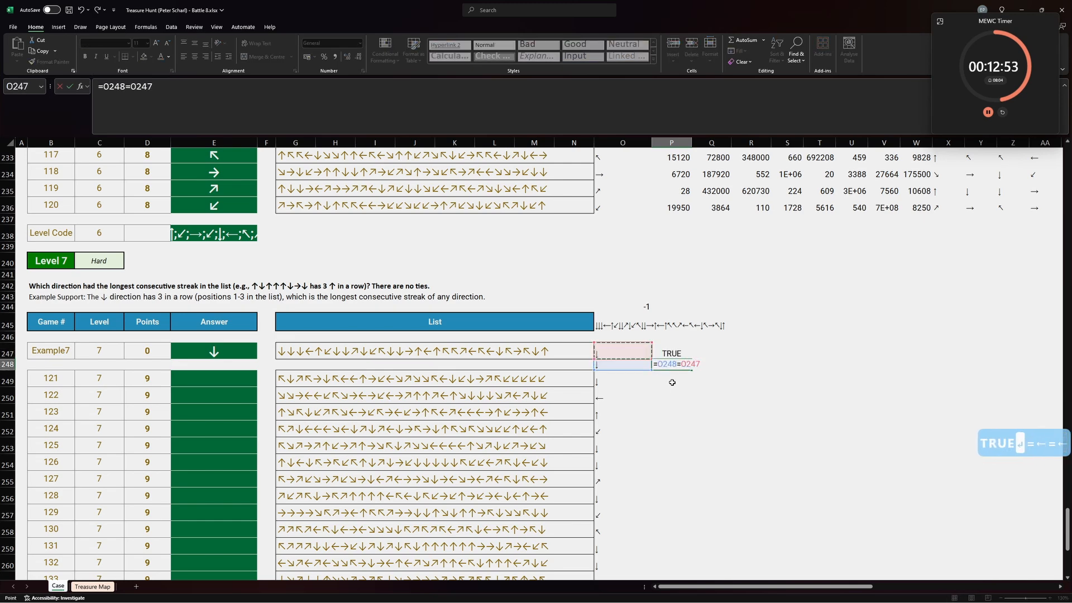
pyautogui.hotkey('ctrl', 'Return')
pyautogui.doubleClick(693, 370)
pyautogui.scroll(-3, 672, 383)
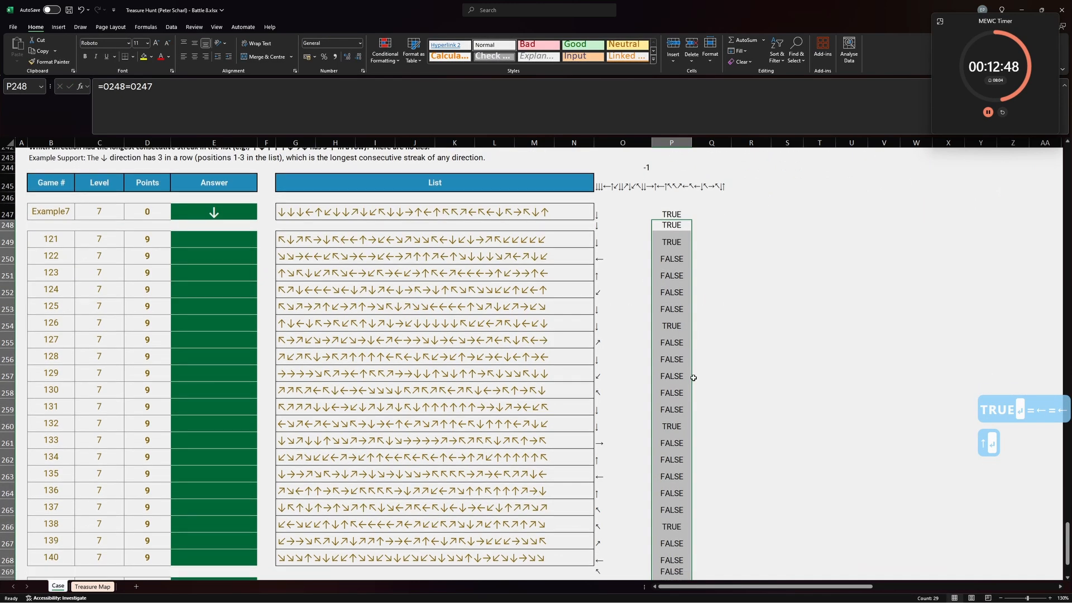
# - Build the running streak counter in Q248 with =IF(P248,Q247+1,1)
pyautogui.write('=')
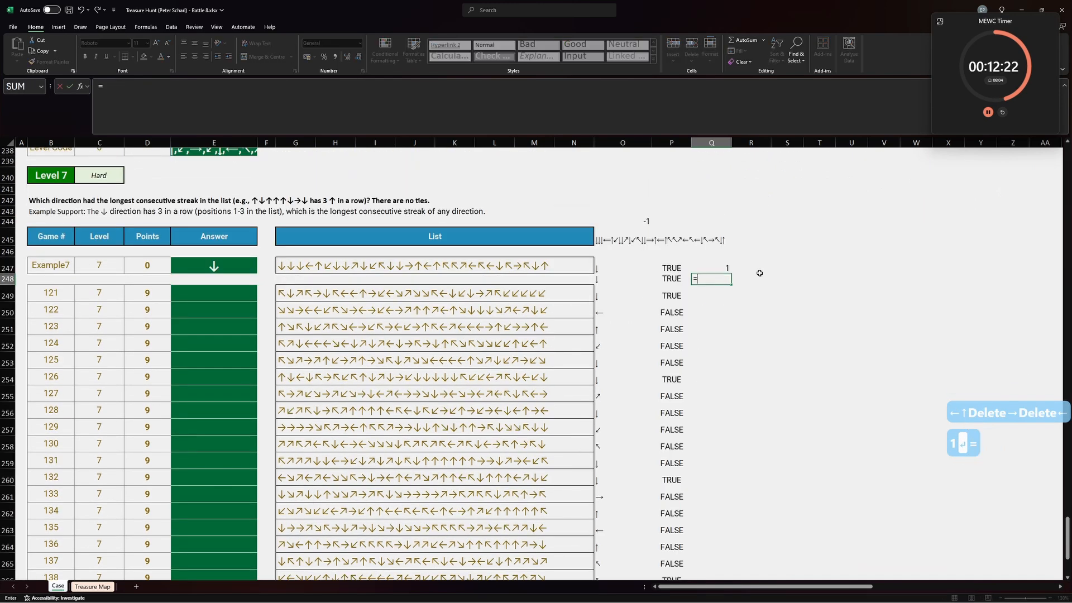
pyautogui.write('IF(')
pyautogui.press('Left')
pyautogui.write(',')
pyautogui.press('Up')
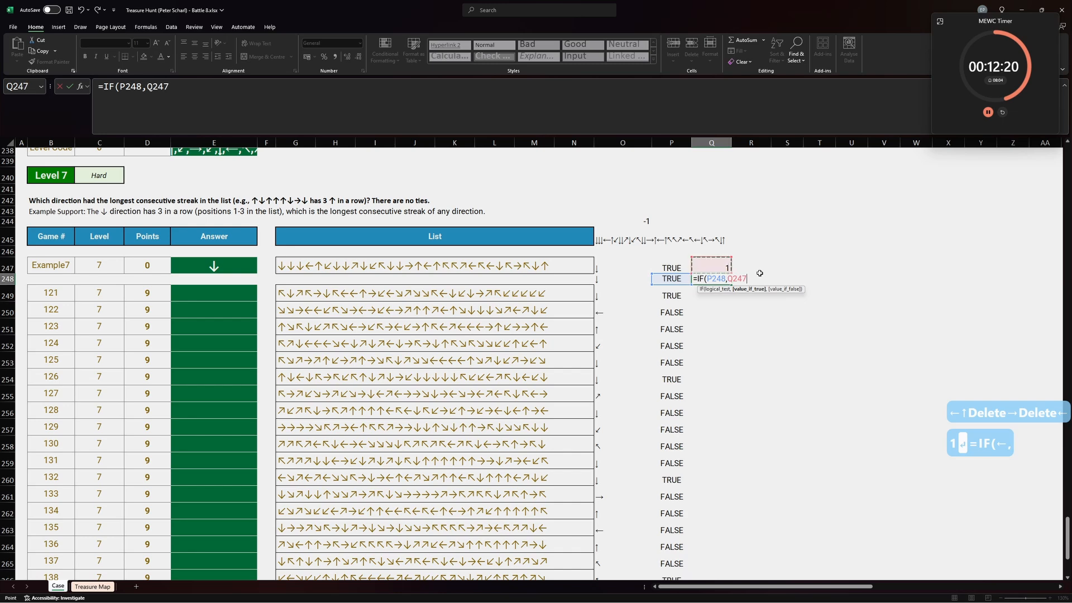
pyautogui.write('+1,1)')
pyautogui.hotkey('ctrl', 'Return')
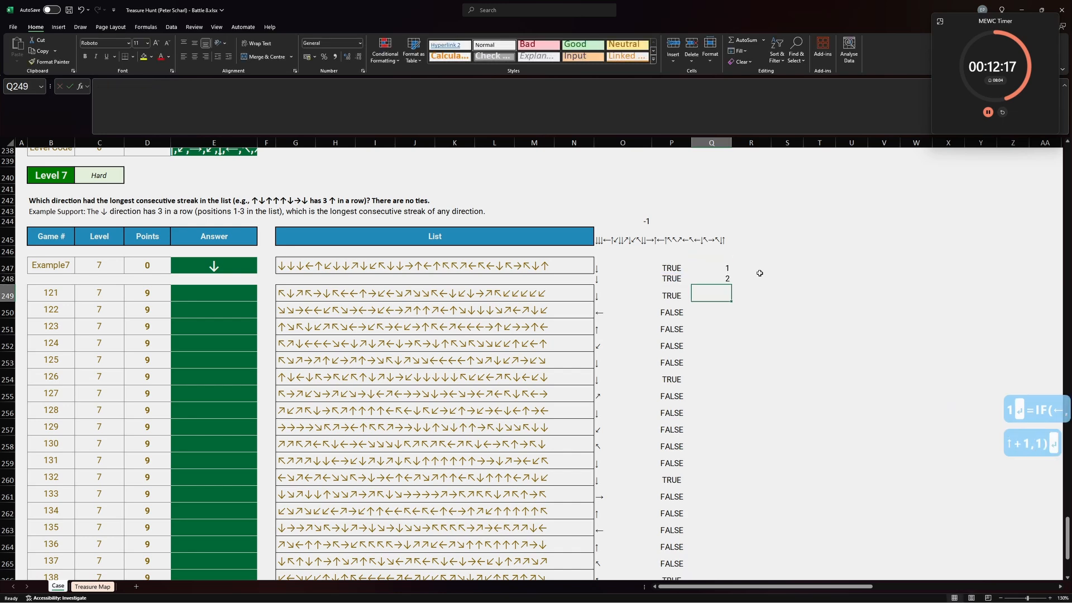
# - Look up the longest streak's direction in T247 with =XLOOKUP(10000,Q247:Q276,O247#,,-1)
pyautogui.write('OOKU')
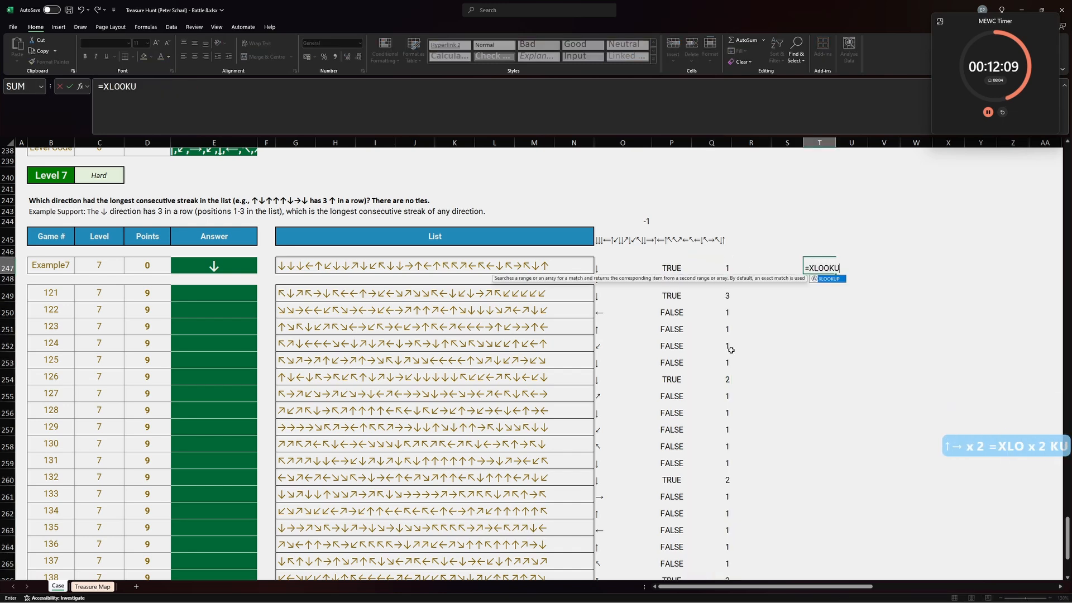
pyautogui.write('P(10000,')
pyautogui.press('Left')
pyautogui.press('Left')
pyautogui.press('Left')
pyautogui.hotkey('ctrl', 'shift', 'Down')
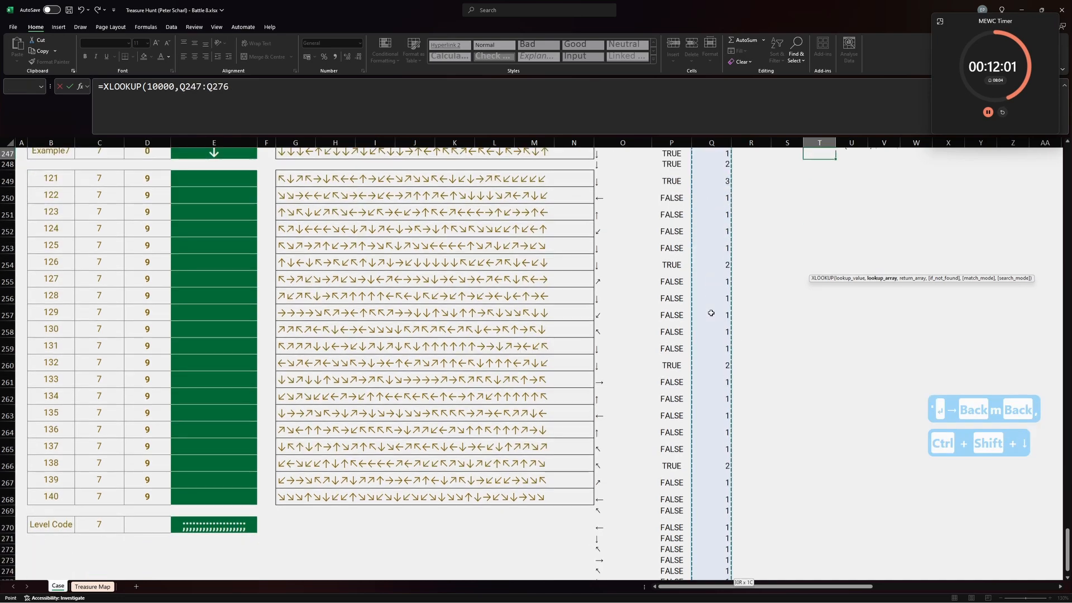
pyautogui.write(',')
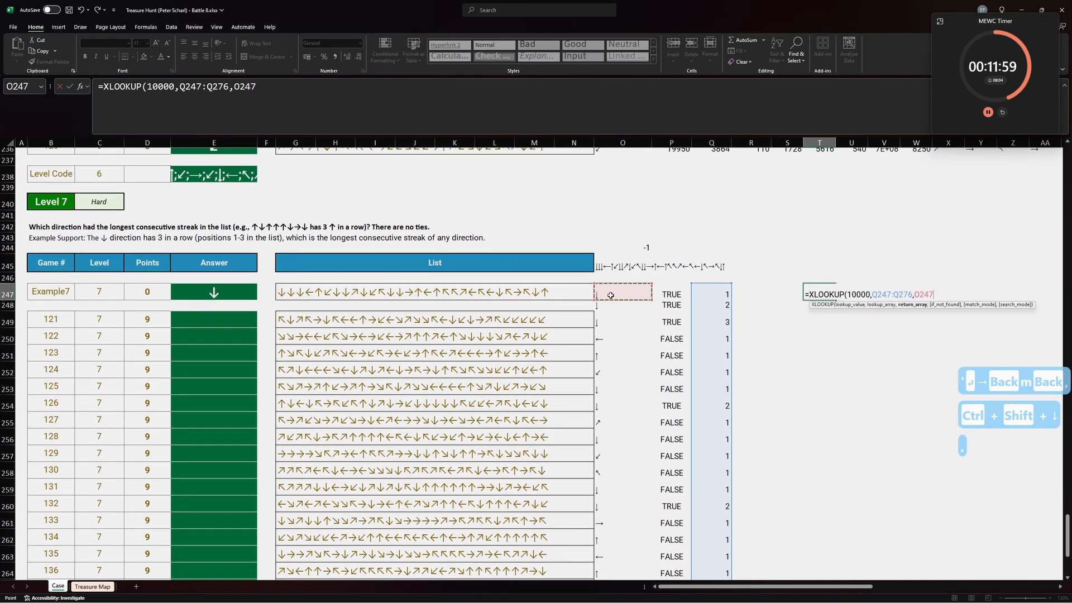
pyautogui.hotkey('ctrl', 'shift', 'Down')
pyautogui.write(',')
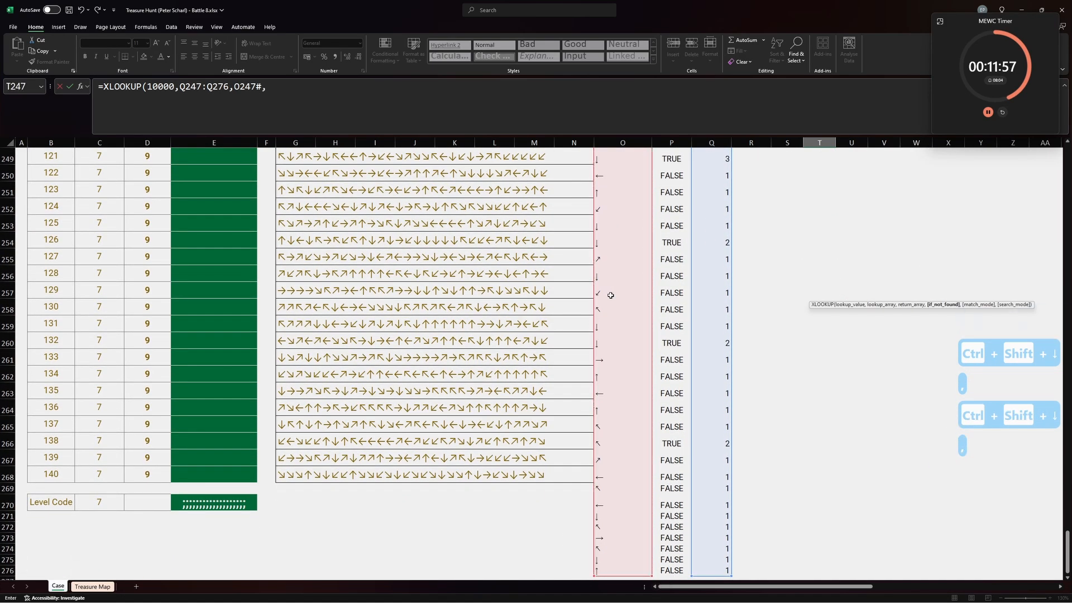
pyautogui.write(',-1')
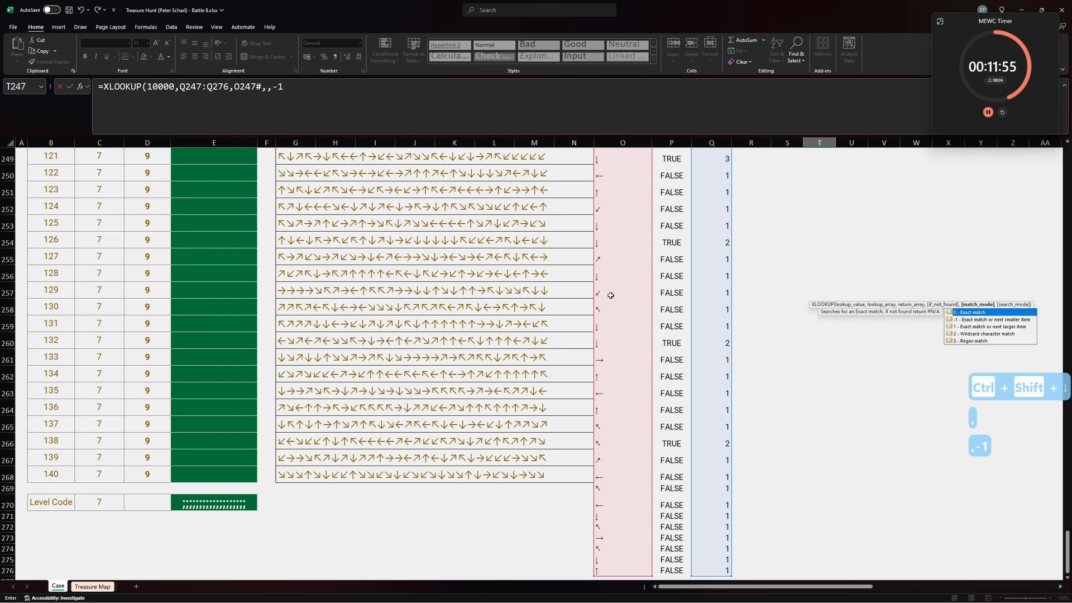
pyautogui.press('Return')
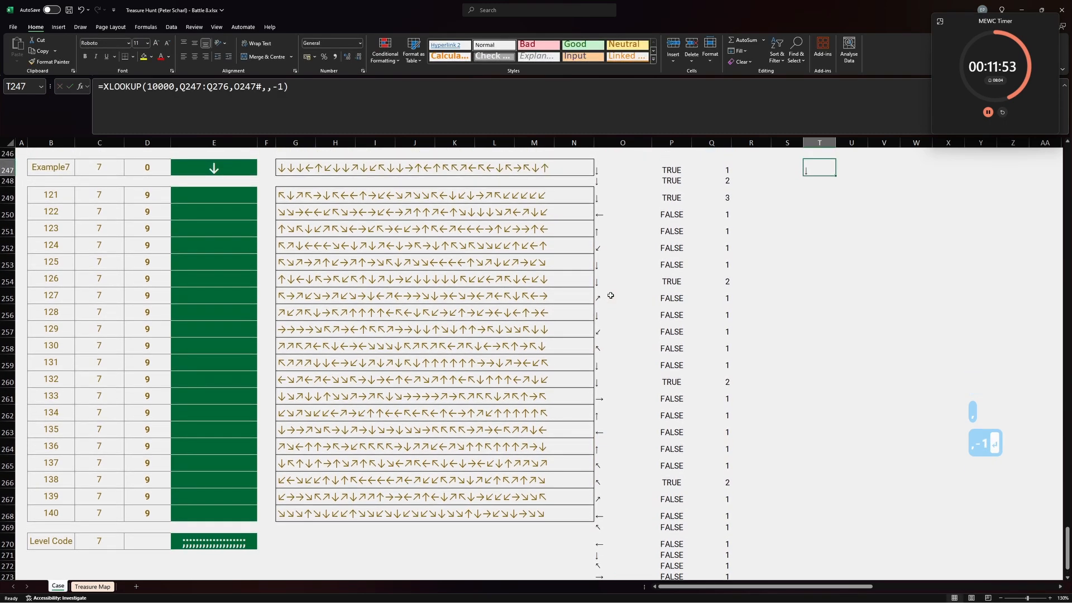
# - Generate the row offsets for the data table in S248 with =SEQUENCE(30,,-1)
pyautogui.scroll(3, 610, 295)
pyautogui.click(792, 280)
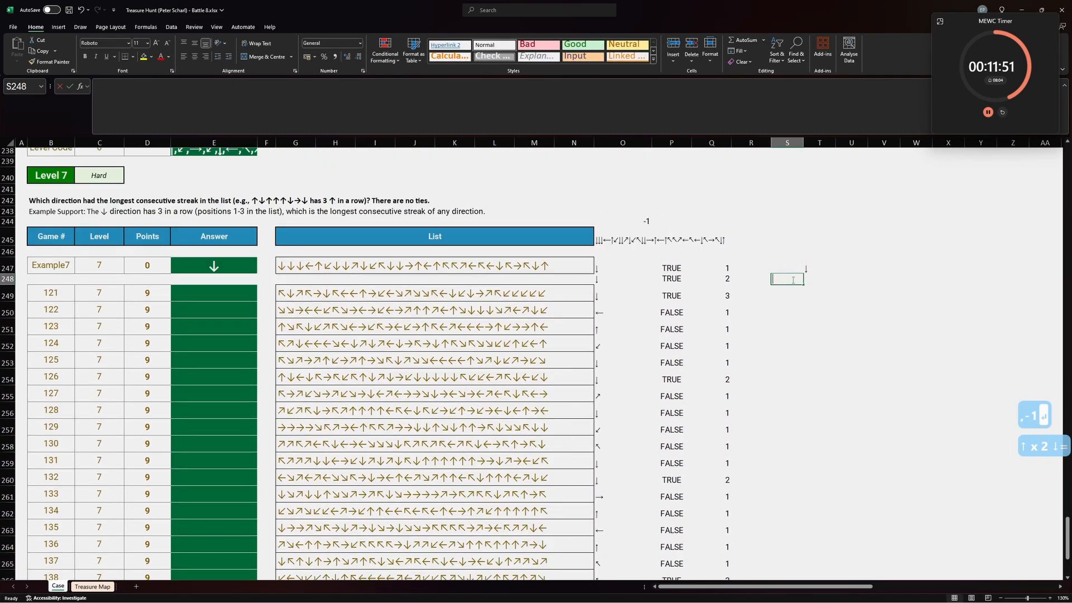
pyautogui.write('=SEQUENCE(')
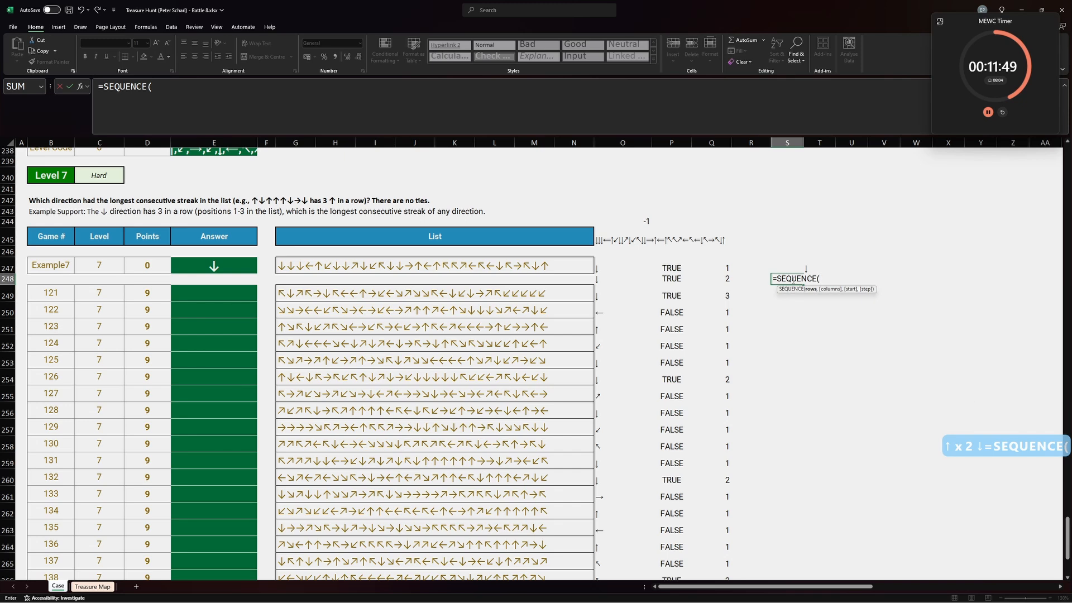
pyautogui.write('30,,-')
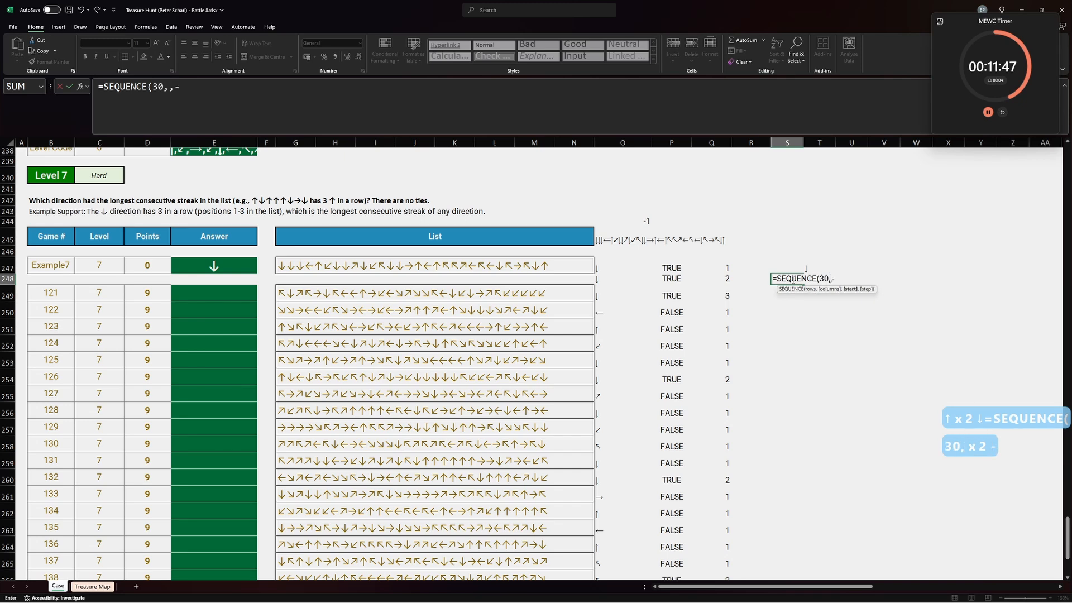
pyautogui.write('1')
pyautogui.press('Return')
pyautogui.press('Up')
pyautogui.press('Up')
pyautogui.press('Right')
pyautogui.hotkey('shift', 'Left')
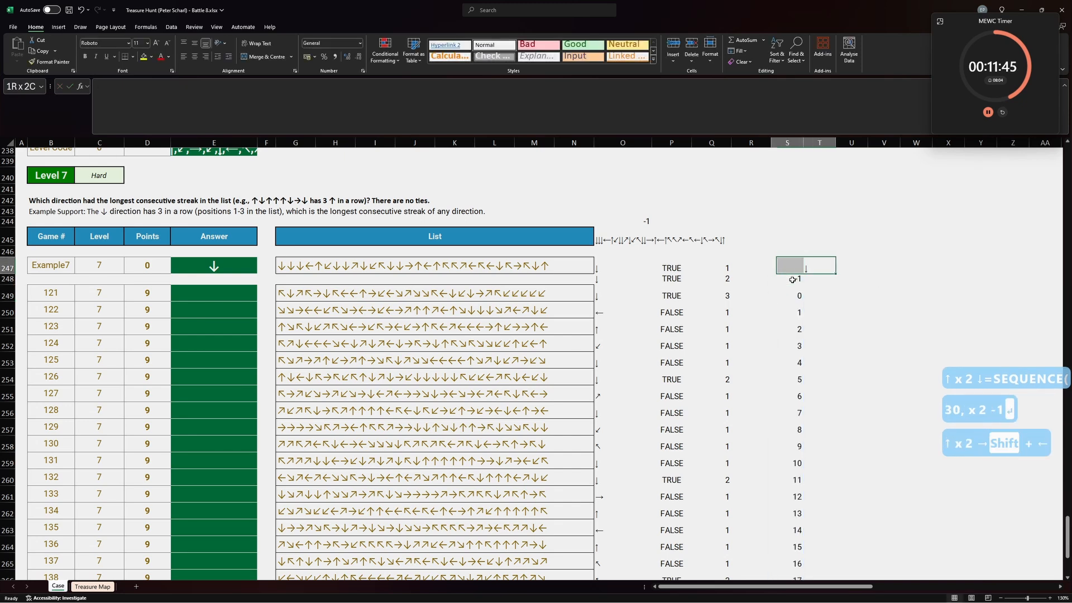
pyautogui.hotkey('shift', 'Down')
pyautogui.hotkey('ctrl', 'shift', 'Down')
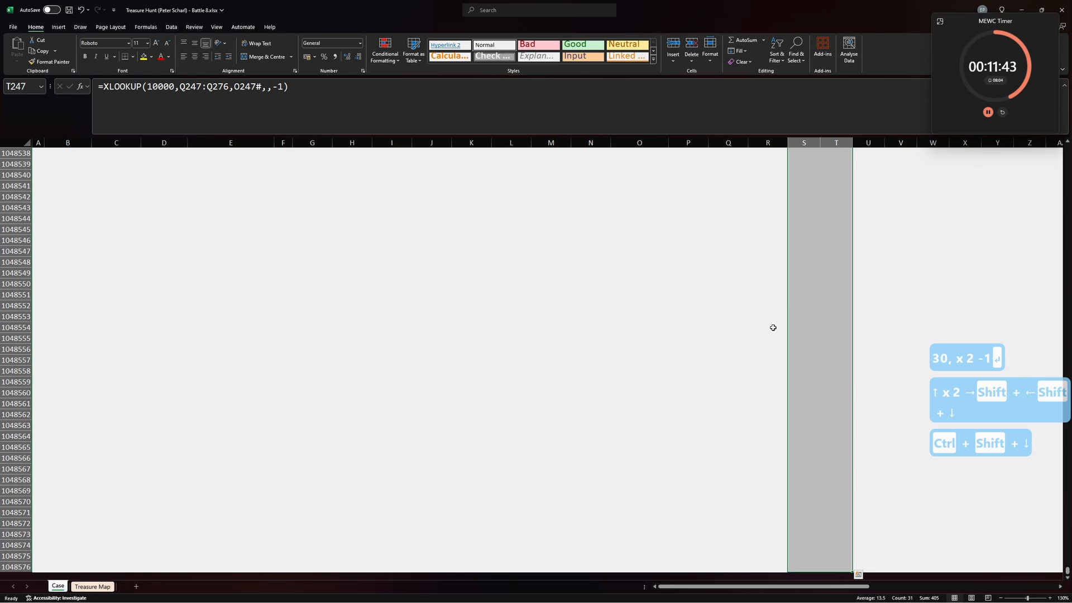
pyautogui.hotkey('ctrl', 'Up')
pyautogui.press('Down')
pyautogui.press('Down')
pyautogui.scroll(-6, 803, 369)
pyautogui.click(789, 524)
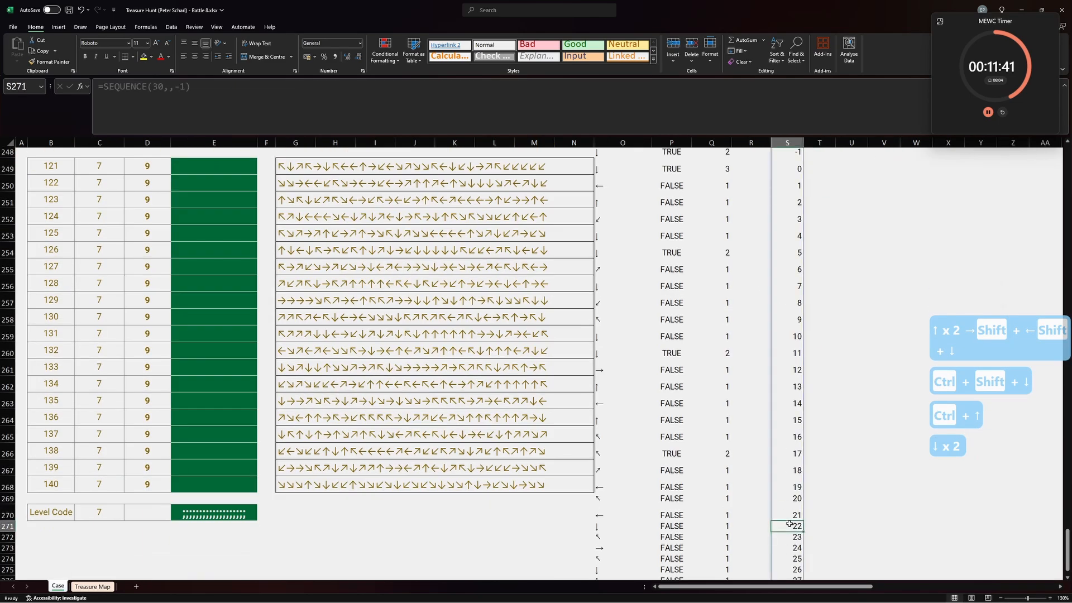
pyautogui.hotkey('ctrl', 'Down')
pyautogui.hotkey('ctrl', 'shift', 'Up')
pyautogui.hotkey('shift', 'Up')
pyautogui.hotkey('shift', 'Right')
pyautogui.scroll(1, 779, 512)
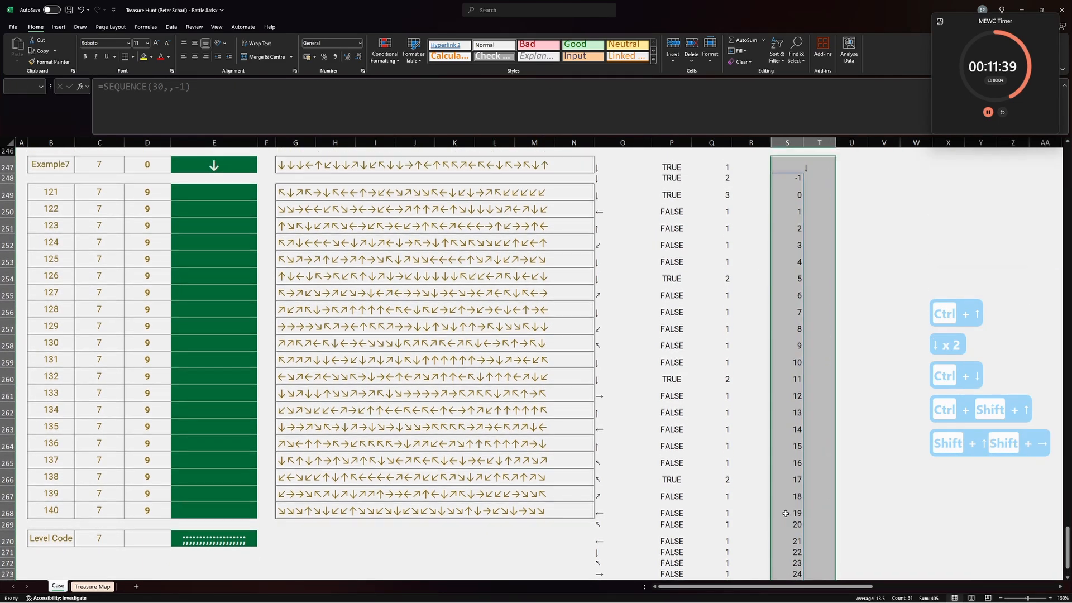
pyautogui.scroll(-1, 789, 509)
pyautogui.scroll(-2, 722, 512)
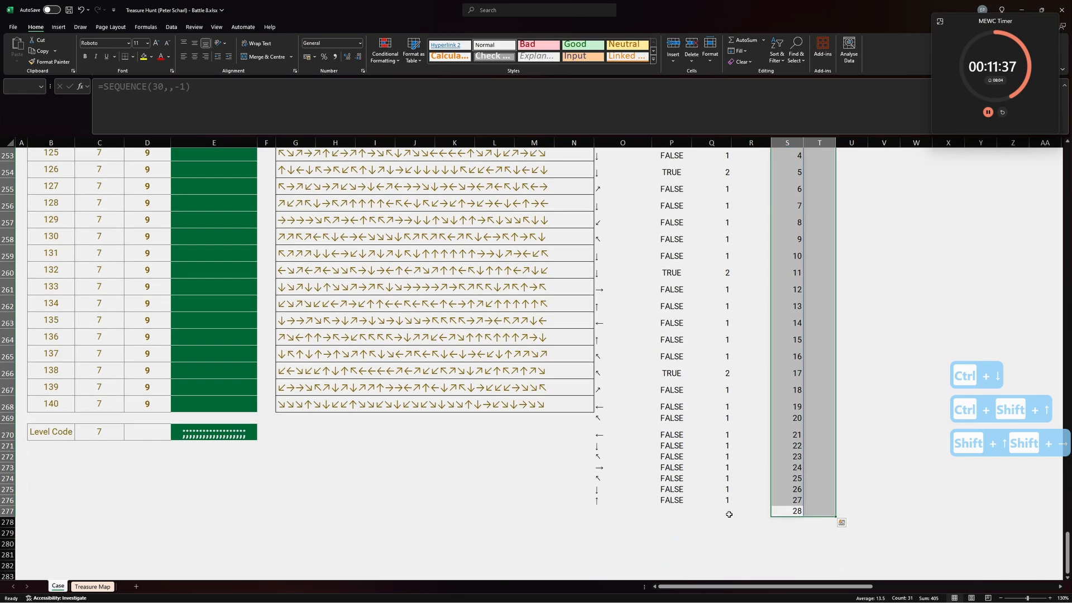
pyautogui.scroll(5, 730, 514)
# - Change the number of rows in the S248 SEQUENCE formula to 40
pyautogui.click(790, 266)
pyautogui.click(151, 86)
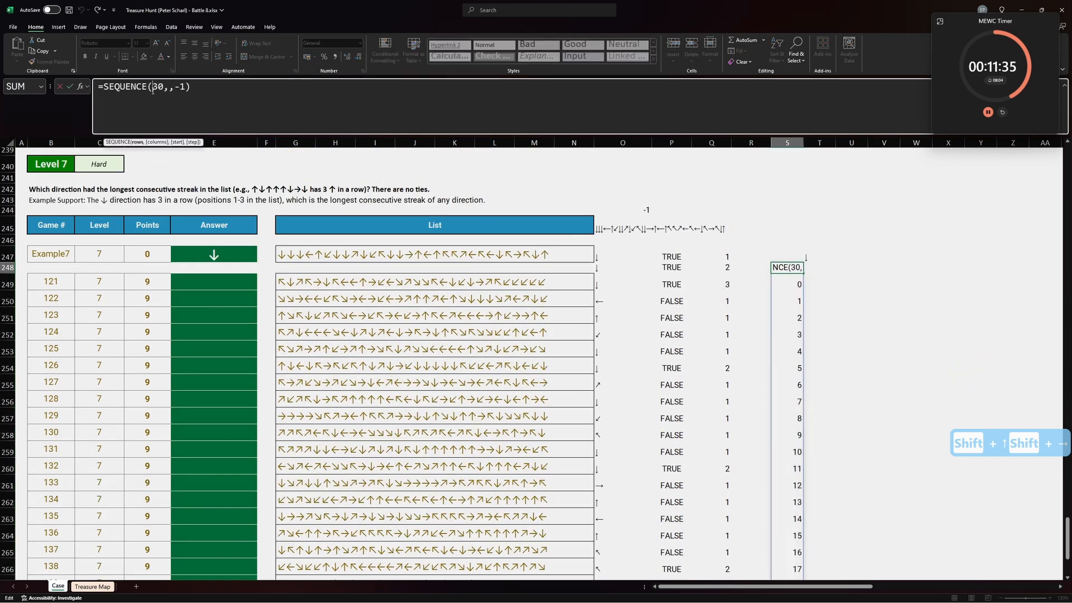
pyautogui.press('Delete')
pyautogui.write('4')
pyautogui.press('Return')
# - Create a what-if data table over S247:T287 using O244 as the column input cell
pyautogui.hotkey('ctrl', 'Down')
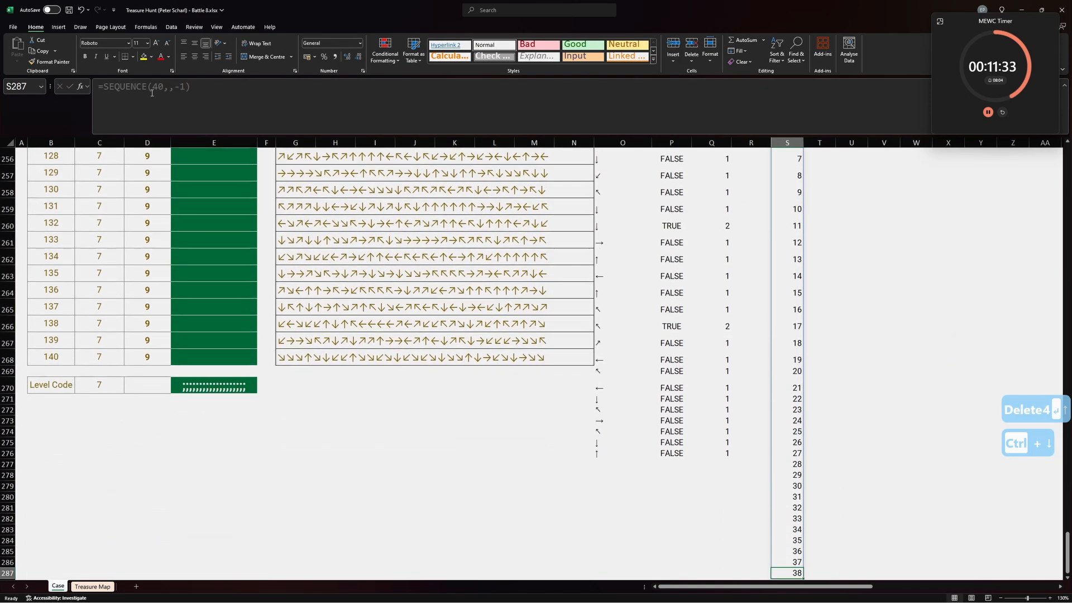
pyautogui.hotkey('ctrl', 'shift', 'Up')
pyautogui.hotkey('shift', 'Up')
pyautogui.hotkey('shift', 'Right')
pyautogui.click(172, 27)
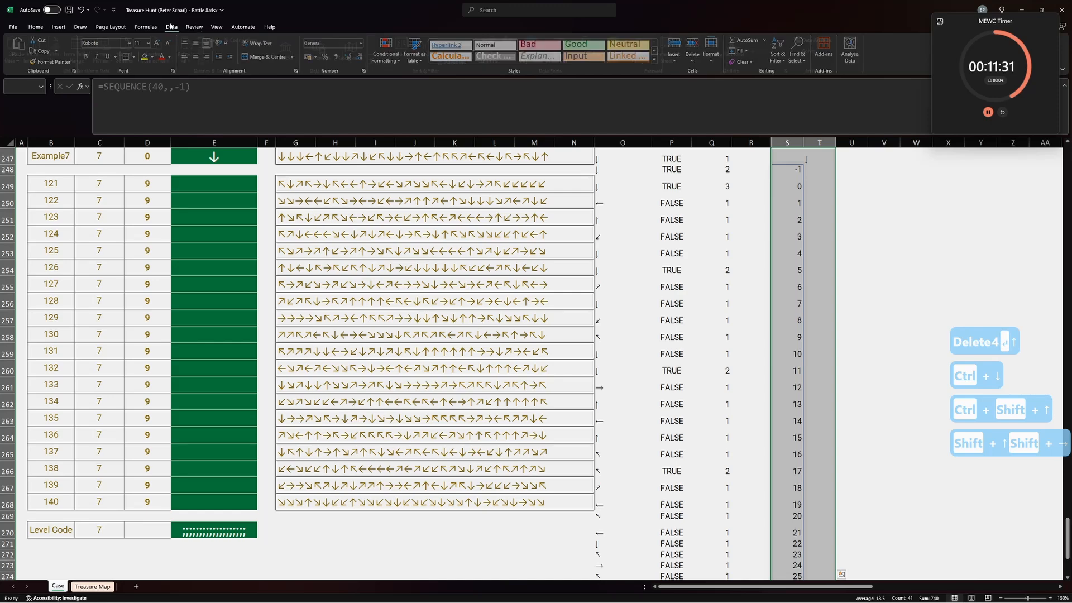
pyautogui.click(664, 97)
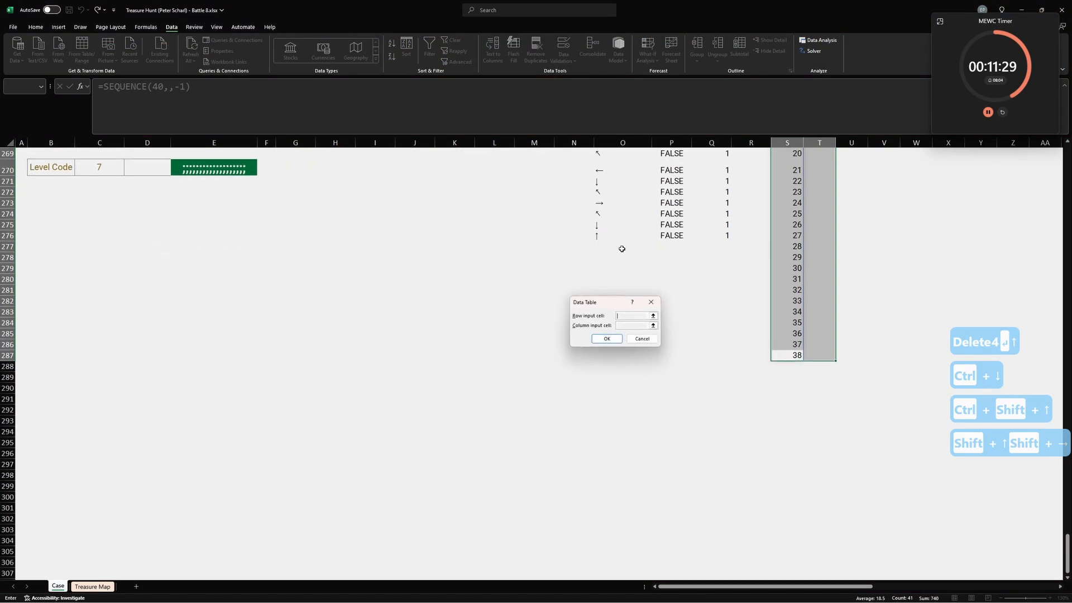
pyautogui.press('Tab')
pyautogui.scroll(10, 625, 234)
pyautogui.click(634, 209)
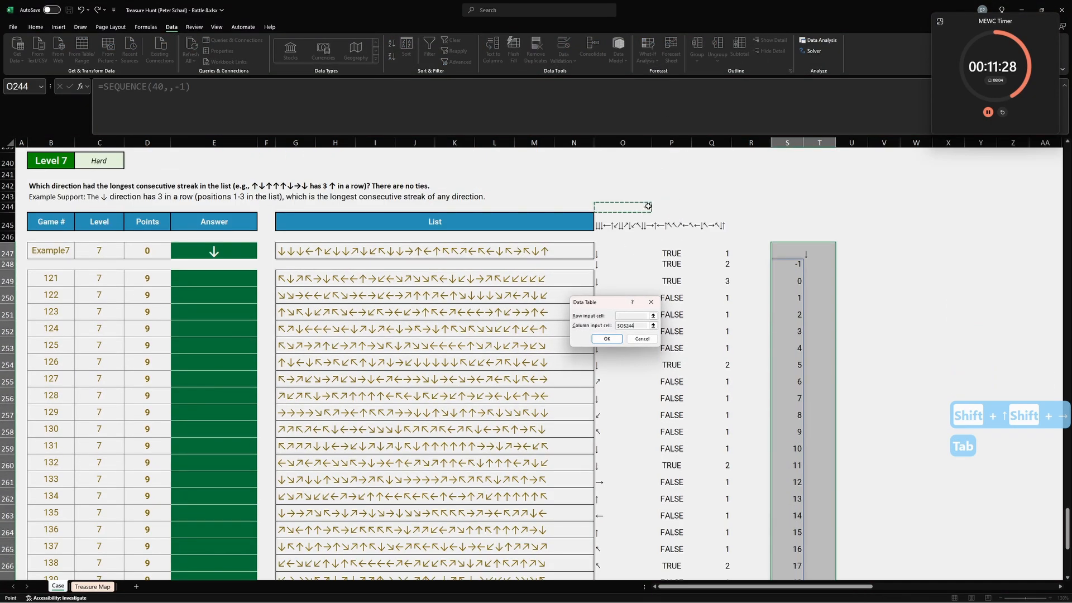
pyautogui.click(609, 338)
pyautogui.click(823, 296)
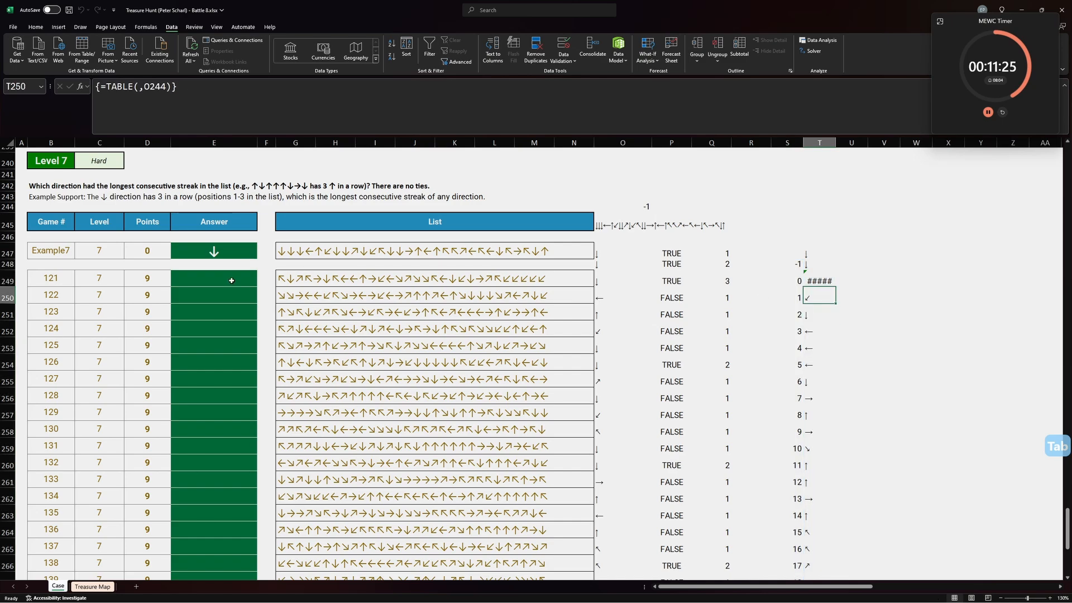
# - Link the Level 7 answers for games 121 to 140 from E249 to the data table results starting at T250
pyautogui.click(246, 281)
pyautogui.write('=')
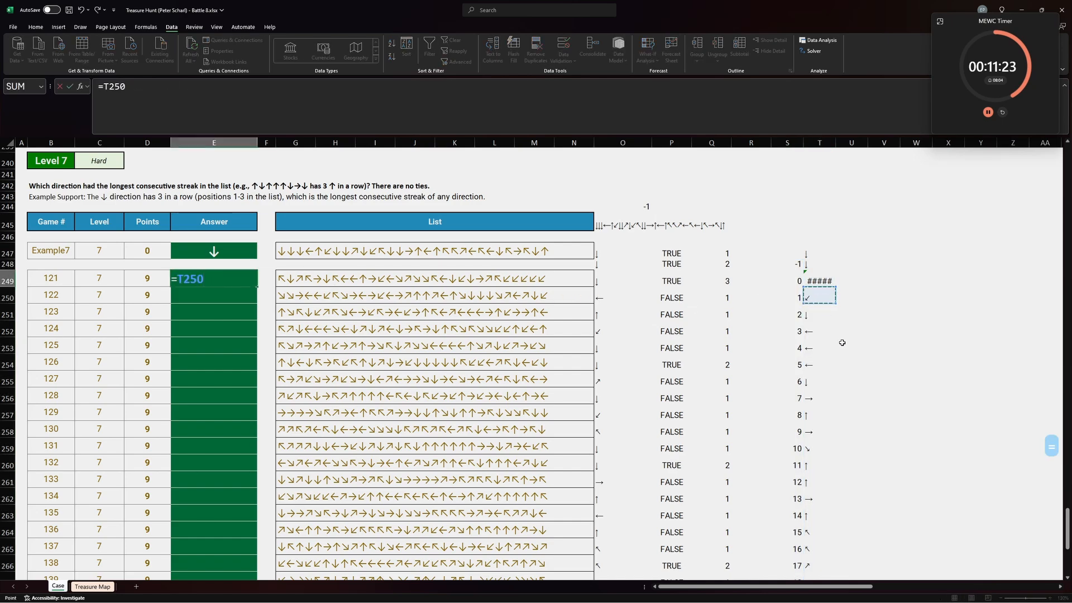
pyautogui.hotkey('ctrl', 'shift', 'Down')
pyautogui.hotkey('shift', 'Up')
pyautogui.hotkey('shift', 'Up')
pyautogui.hotkey('shift', 'Up')
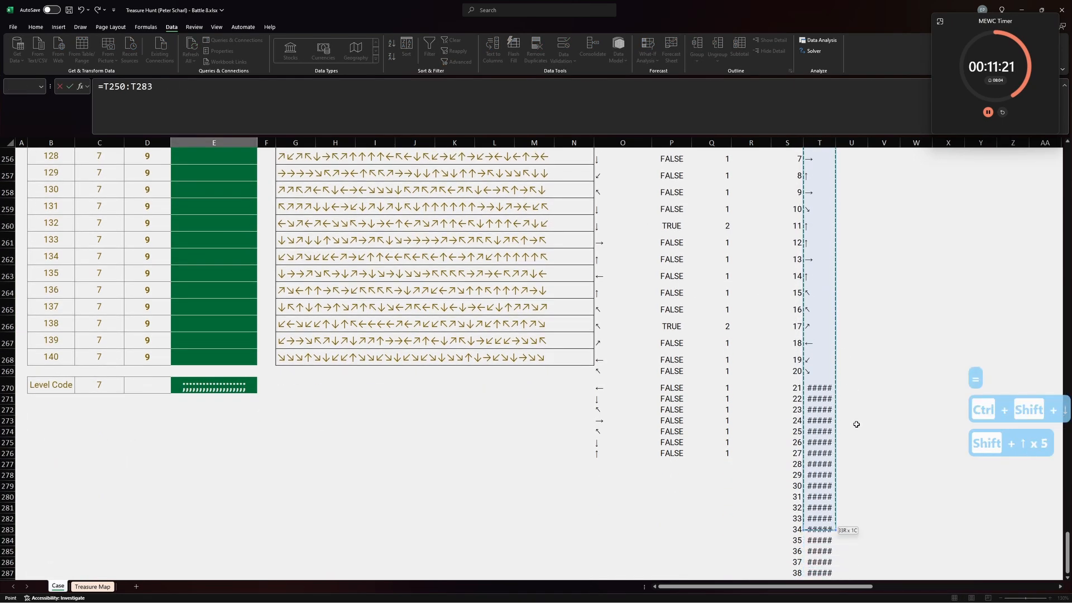
pyautogui.hotkey('shift', 'Up')
pyautogui.hotkey('shift', 'Up')
pyautogui.hotkey('shift', 'Up')
pyautogui.hotkey('shift', 'Up')
pyautogui.hotkey('shift', 'Up')
pyautogui.hotkey('shift', 'Up')
pyautogui.hotkey('shift', 'Up')
pyautogui.hotkey('shift', 'Up')
pyautogui.hotkey('shift', 'Up')
pyautogui.hotkey('shift', 'Up')
pyautogui.hotkey('shift', 'Up')
pyautogui.hotkey('shift', 'Up')
pyautogui.hotkey('shift', 'Up')
pyautogui.hotkey('shift', 'Up')
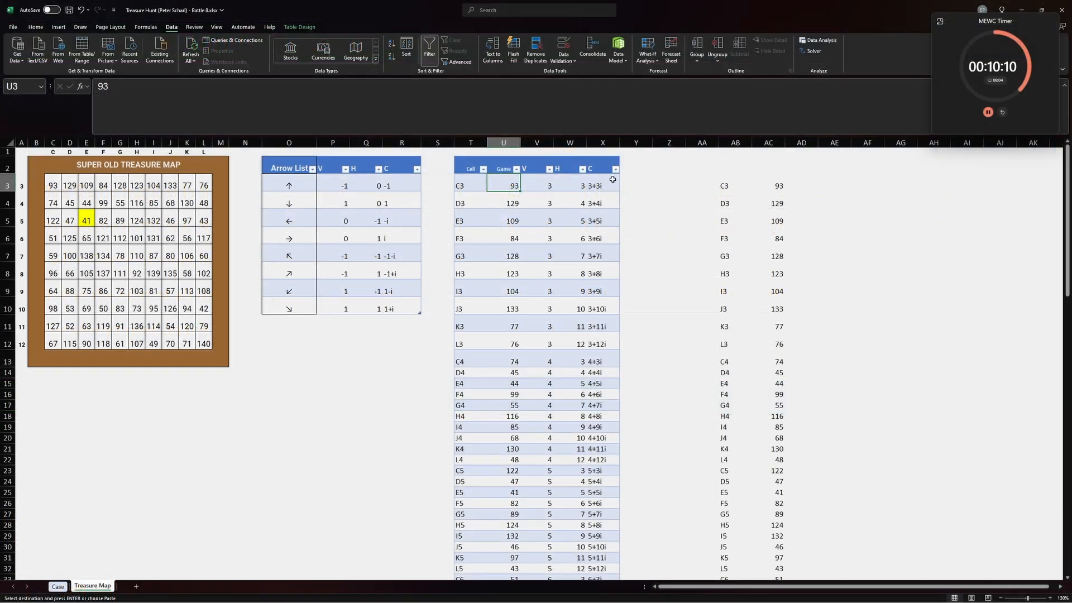
pyautogui.write('=XLOOKU')
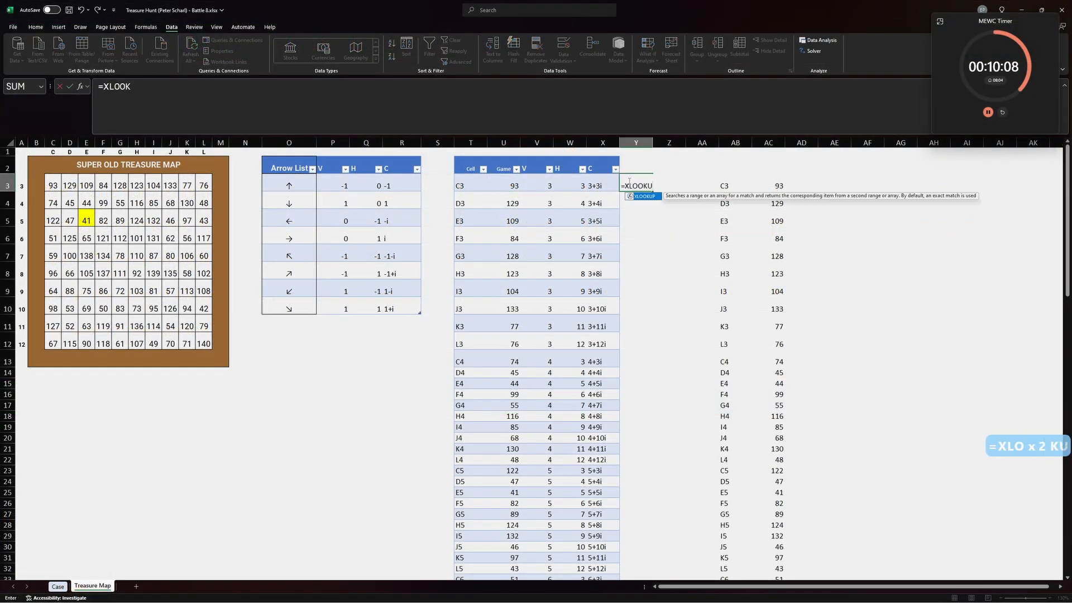
pyautogui.write('P(')
pyautogui.press('Left')
pyautogui.press('Left')
pyautogui.press('Left')
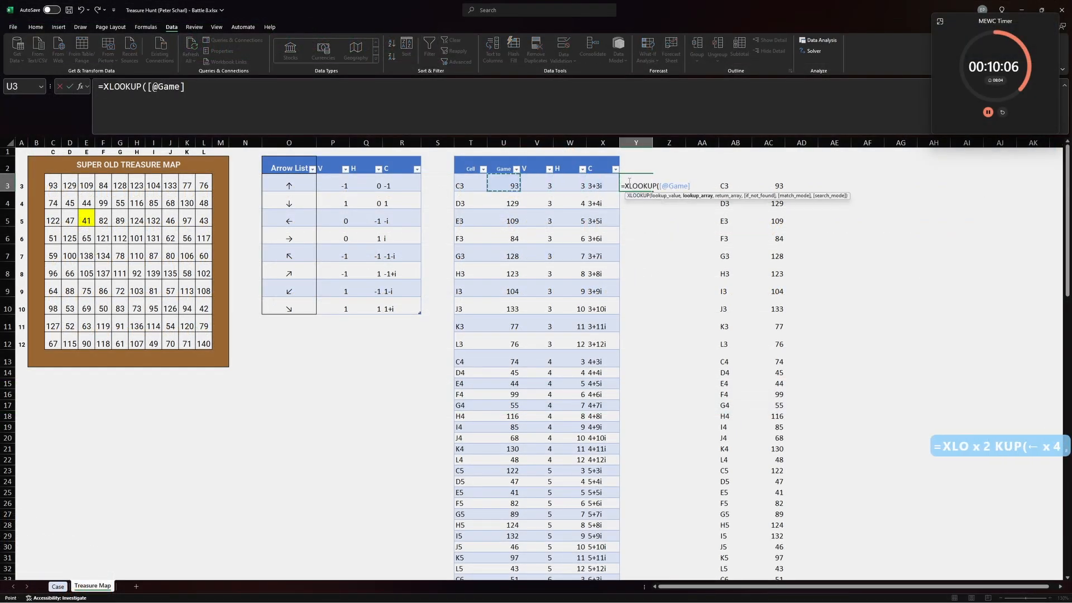
pyautogui.write(',Cas')
pyautogui.press('BackSpace')
pyautogui.write('ase')
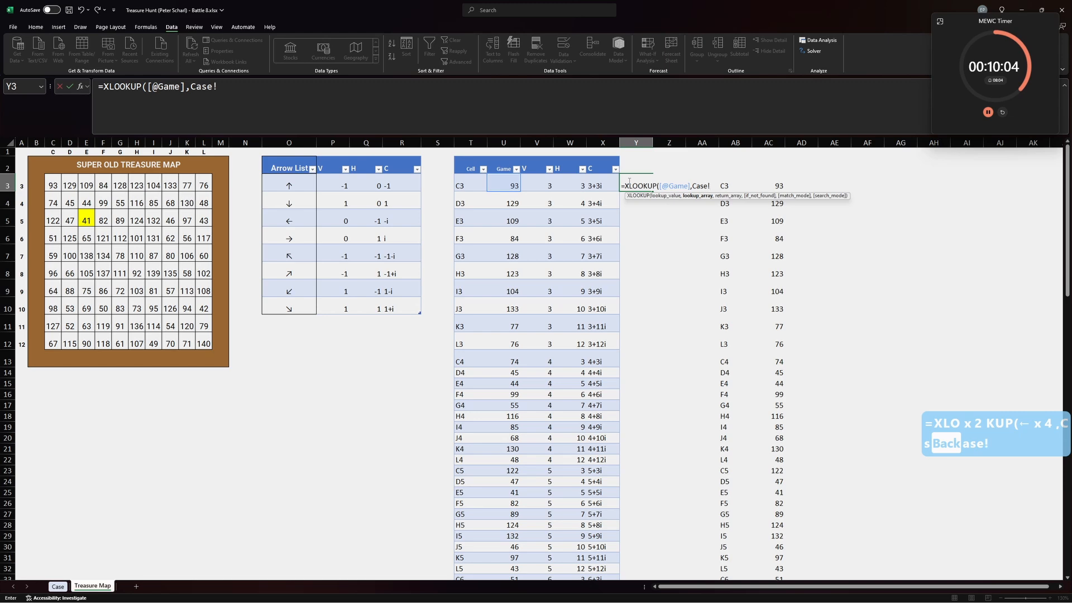
pyautogui.write('B~')
pyautogui.hotkey('shift', 'BackSpace')
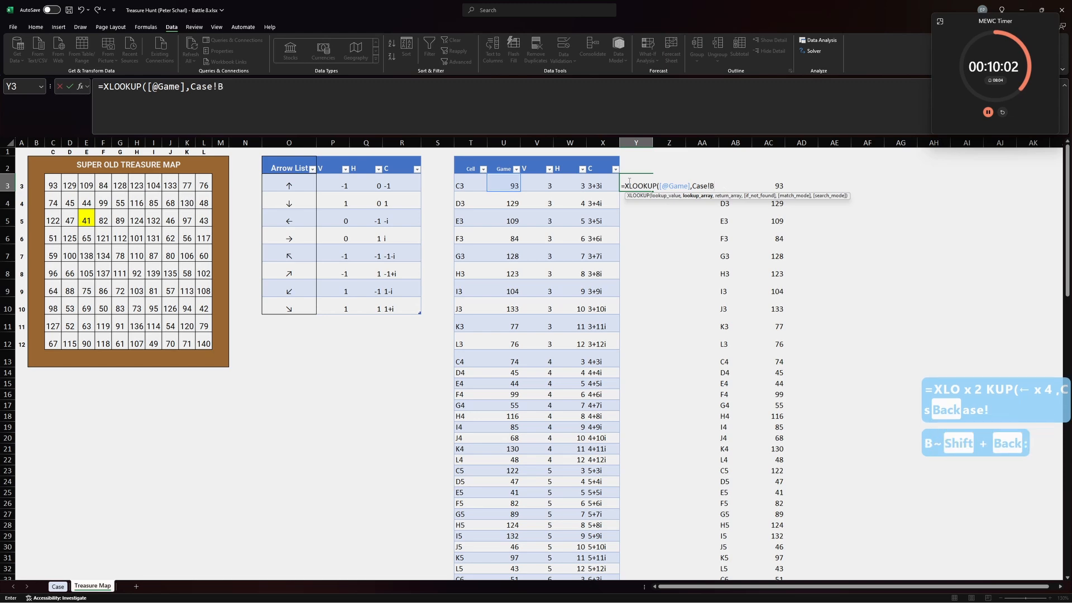
pyautogui.write(':B,')
pyautogui.click(57, 586)
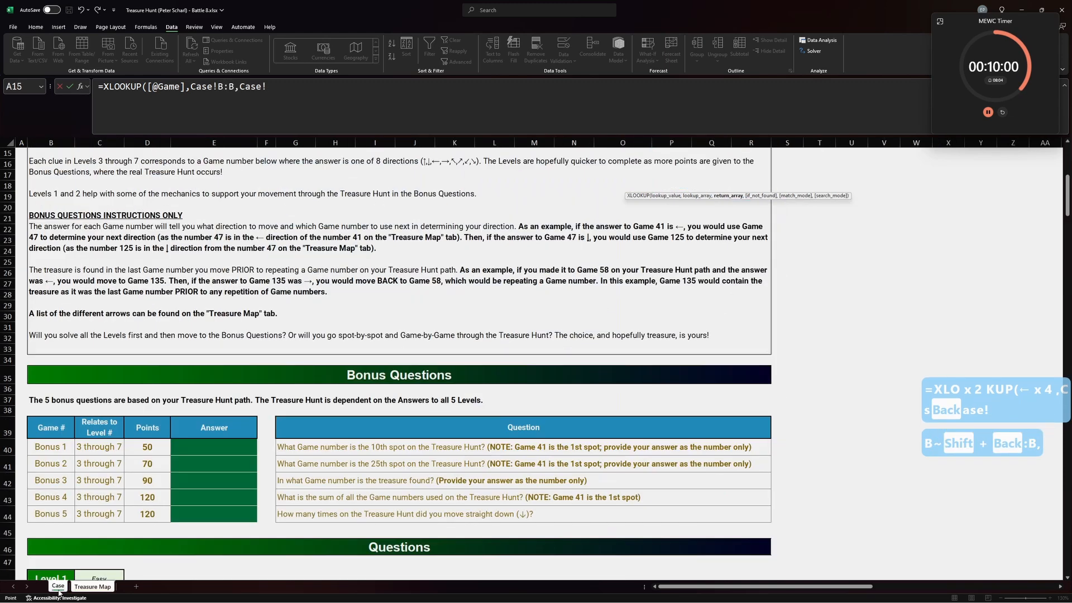
pyautogui.click(267, 86)
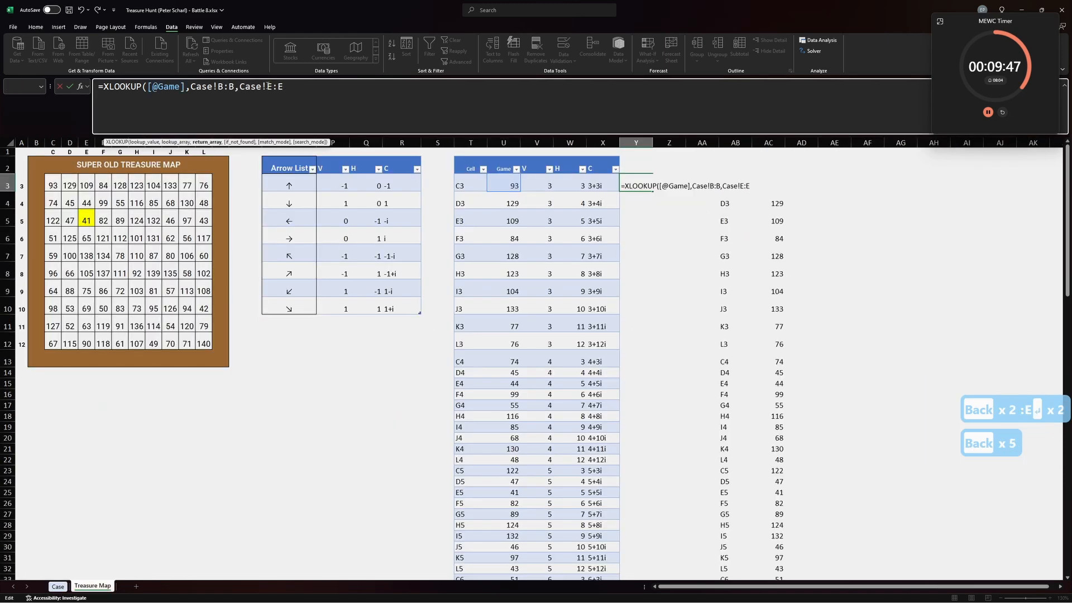
pyautogui.press('Return')
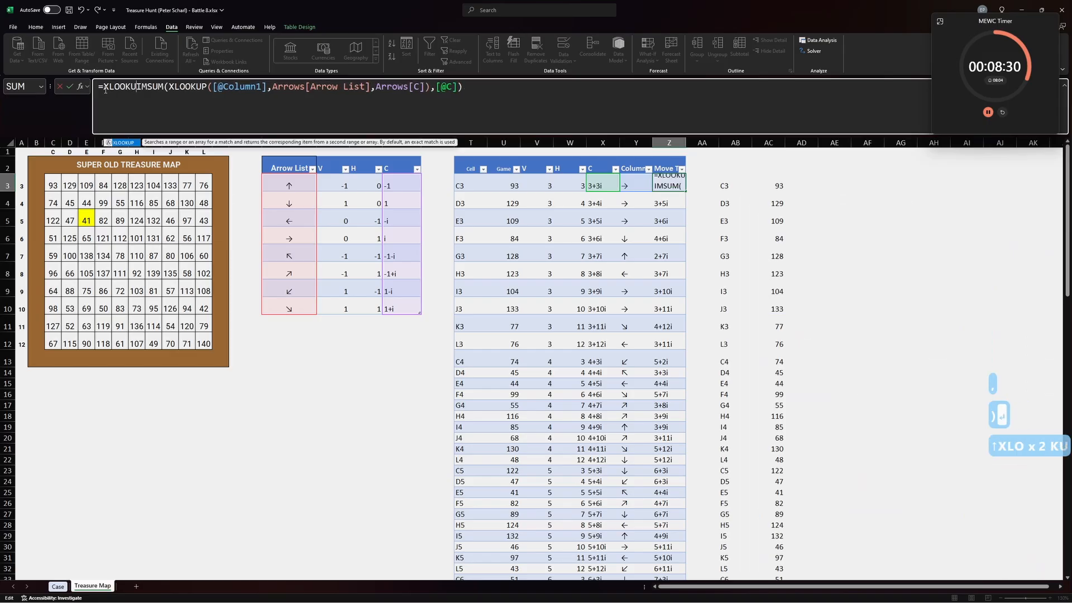
# - Try wrapping the Move To formula in Z3 in an XLOOKUP that matches the C column and returns the Cell column
pyautogui.click(492, 87)
pyautogui.write(',')
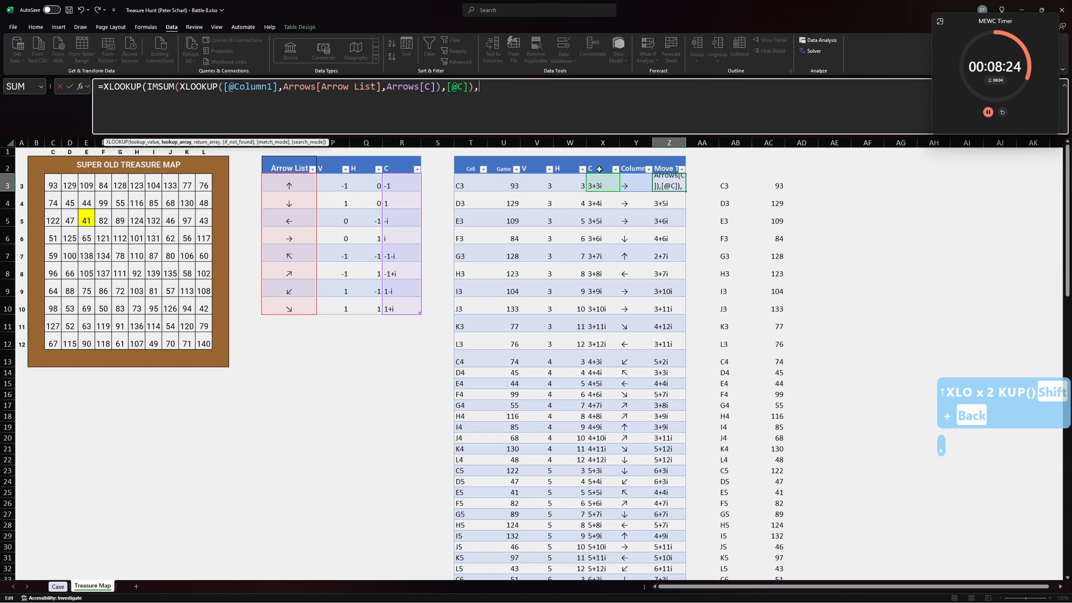
pyautogui.click(603, 185)
pyautogui.hotkey('ctrl', 'shift', 'Down')
pyautogui.write(',')
pyautogui.click(470, 566)
pyautogui.hotkey('ctrl', 'shift', 'Up')
pyautogui.hotkey('shift', 'Down')
pyautogui.press('Return')
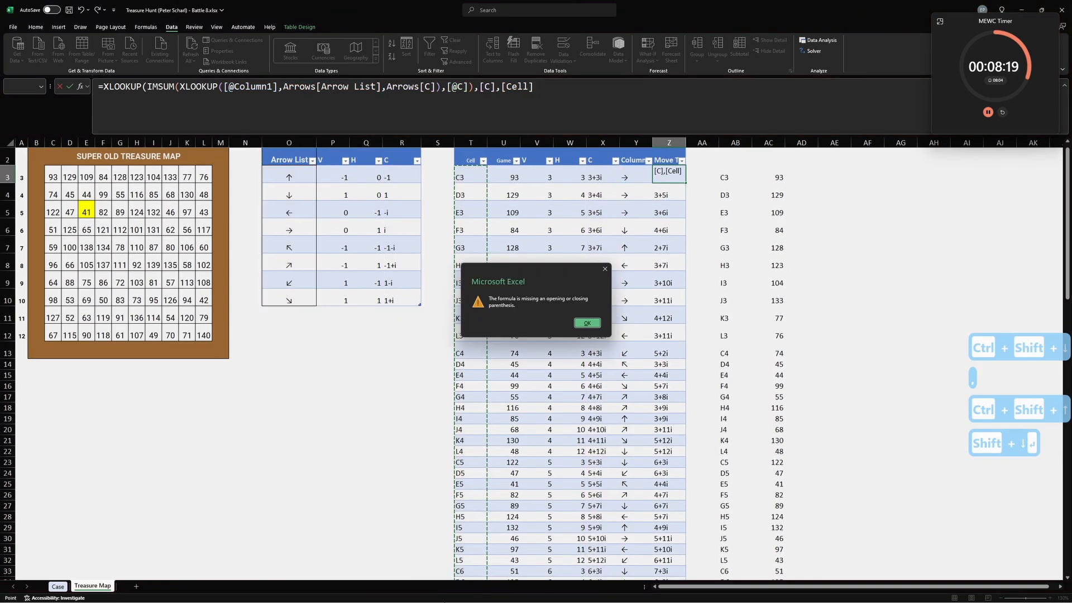
pyautogui.press('Return')
pyautogui.write(')')
pyautogui.press('Return')
# - Remove the outer XLOOKUP from the Move To formula, keeping only the IMSUM calculation
pyautogui.click(489, 95)
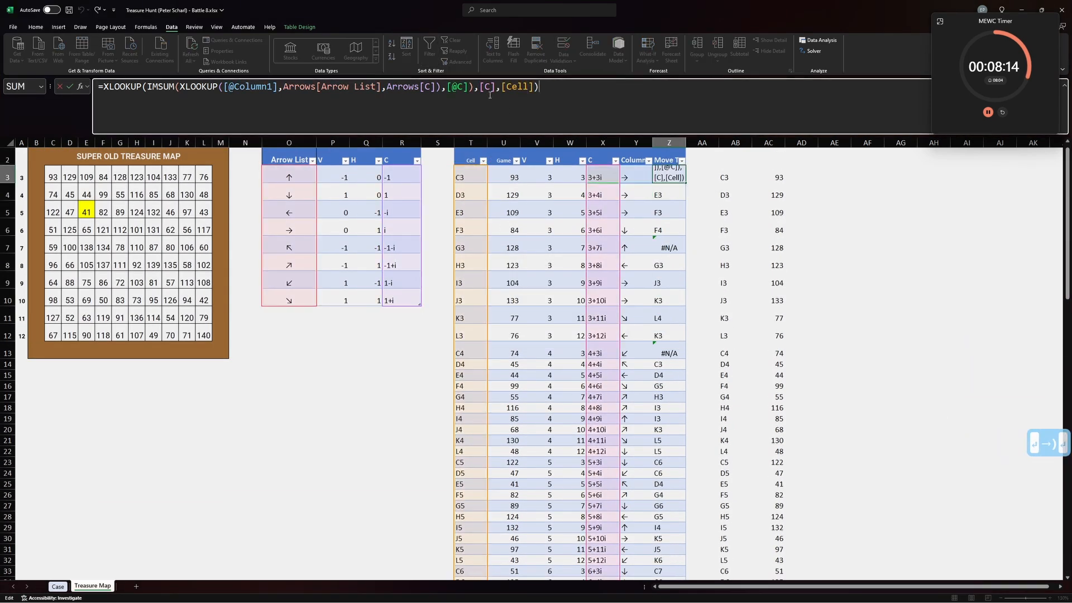
pyautogui.press('BackSpace')
pyautogui.press('BackSpace')
pyautogui.click(573, 98)
pyautogui.press('BackSpace')
pyautogui.press('BackSpace')
pyautogui.press('BackSpace')
pyautogui.press('BackSpace')
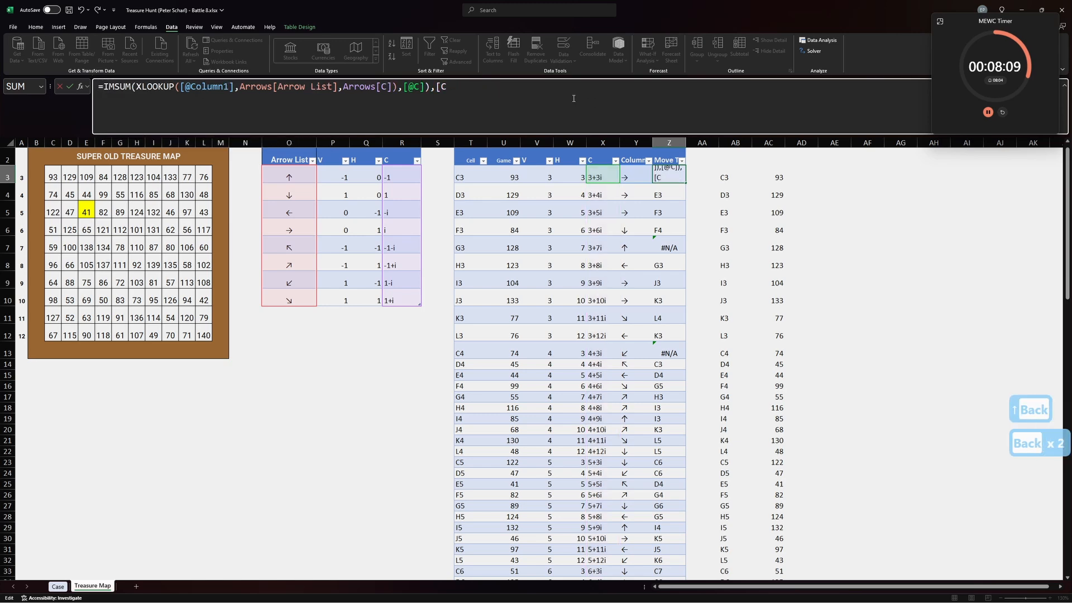
pyautogui.press('Return')
# - Insert a sheet column after the table and add a Result column beside Move To
pyautogui.rightClick(706, 142)
pyautogui.click(748, 237)
pyautogui.click(667, 158)
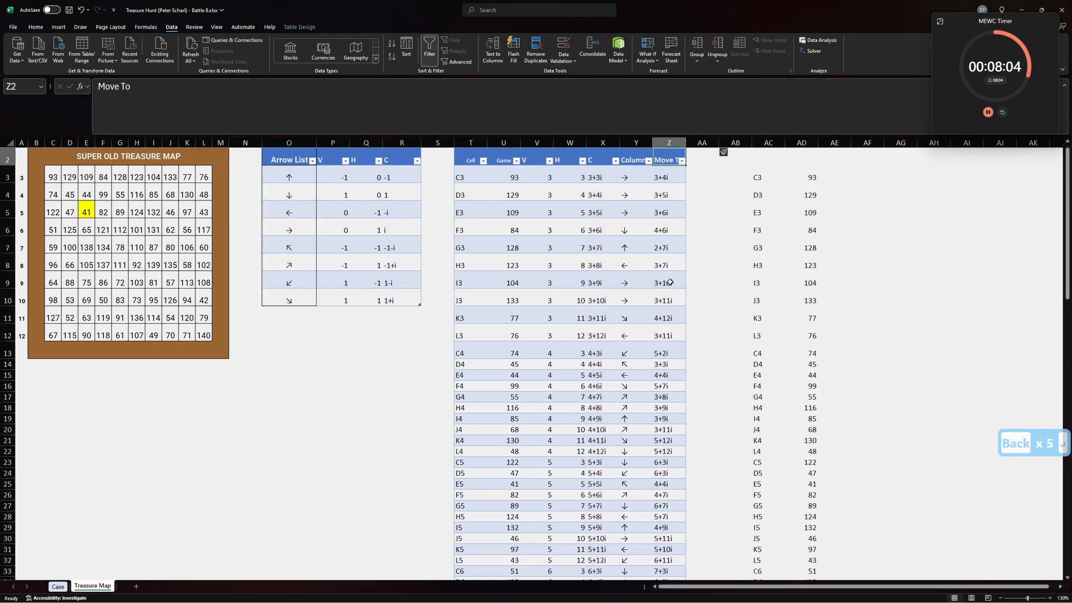
pyautogui.press('Right')
pyautogui.write('Result')
pyautogui.press('Return')
# - Return the destination cell in the Result column with =XLOOKUP([@[Move To]],[C],[Cell])
pyautogui.write('=XLOOKUP(')
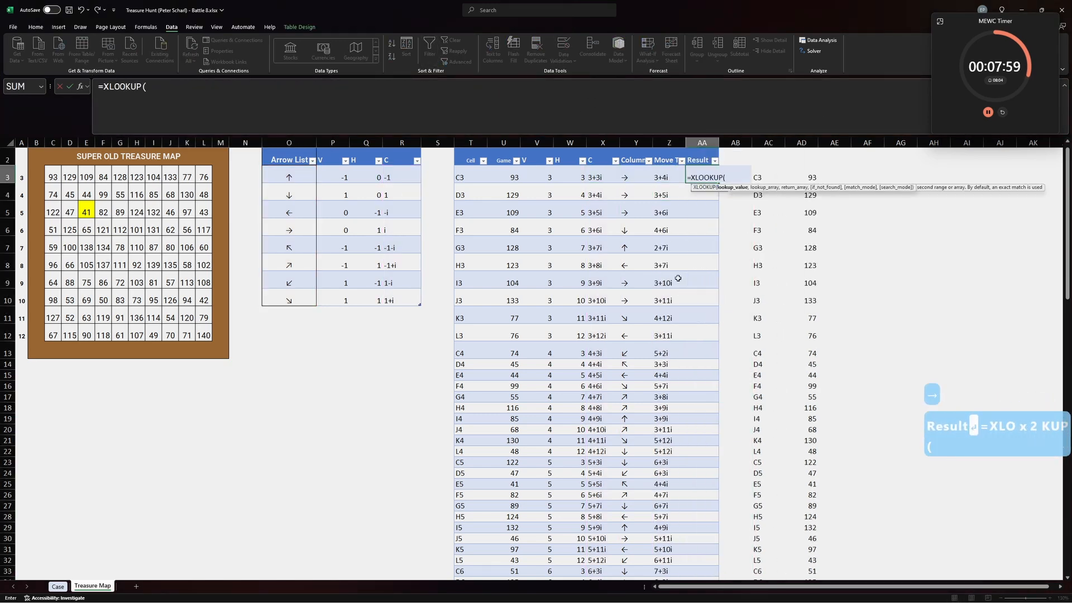
pyautogui.press('Left')
pyautogui.write(',')
pyautogui.press('Left')
pyautogui.press('Left')
pyautogui.press('Left')
pyautogui.hotkey('ctrl', 'shift', 'Down')
pyautogui.write(',')
pyautogui.press('Left')
pyautogui.press('Left')
pyautogui.press('Left')
pyautogui.press('Left')
pyautogui.press('Left')
pyautogui.press('Left')
pyautogui.press('Left')
pyautogui.press('Up')
pyautogui.press('Down')
pyautogui.hotkey('ctrl', 'shift', 'Down')
pyautogui.press('Return')
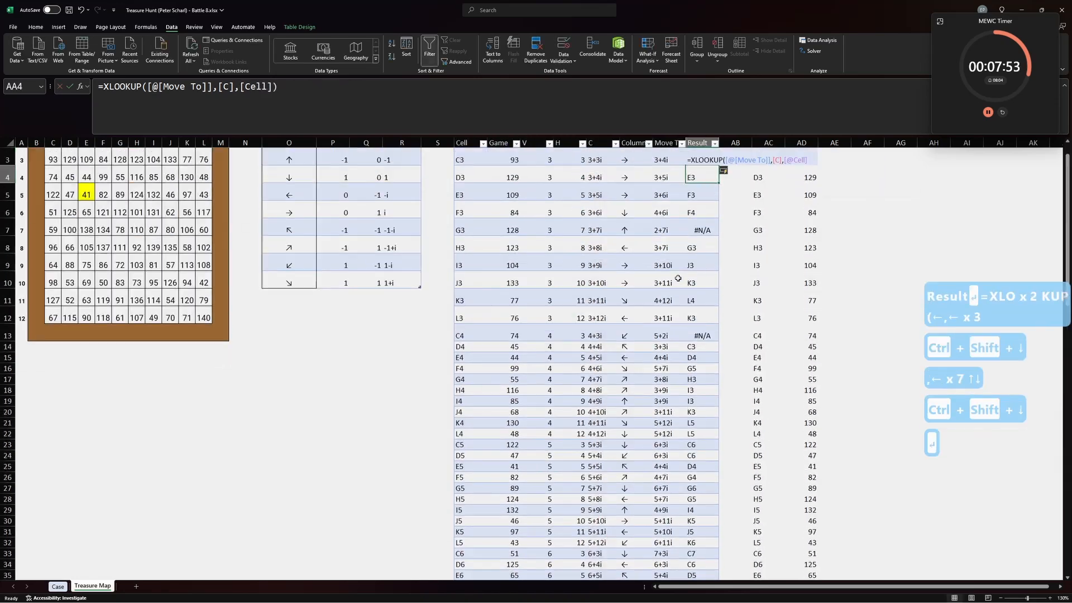
# - Check the G3 row's Result lookup against game 128's Level 7 answer on the Case sheet and its treasure map position
pyautogui.press('Down')
pyautogui.press('Down')
pyautogui.press('Down')
pyautogui.press('Left')
pyautogui.press('Left')
pyautogui.press('Left')
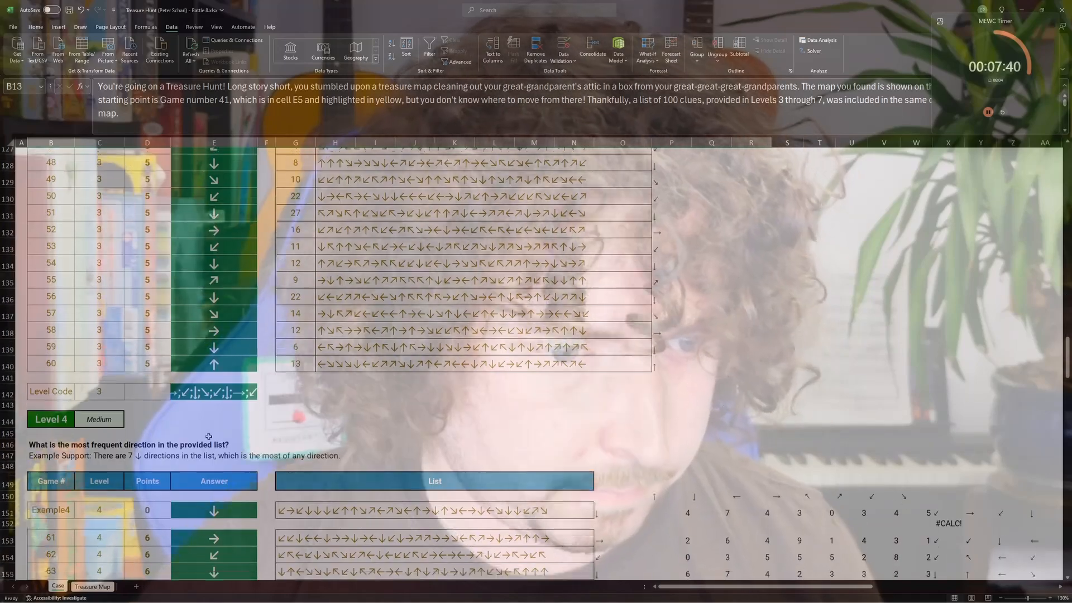
pyautogui.scroll(-20, 208, 436)
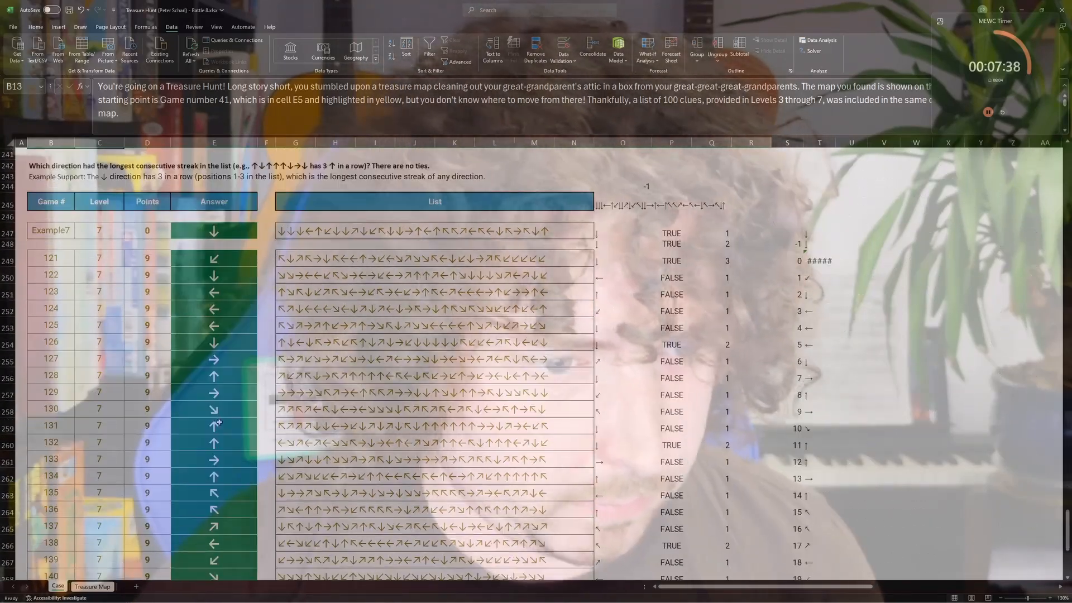
pyautogui.scroll(-3, 219, 422)
pyautogui.scroll(1, 69, 320)
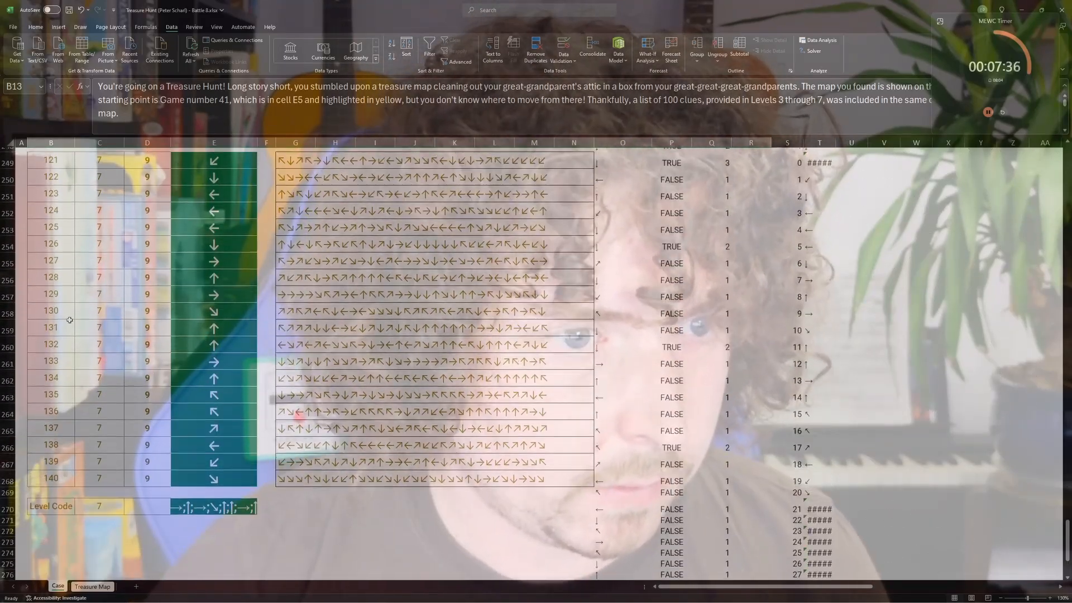
pyautogui.click(204, 281)
pyautogui.scroll(4, 203, 282)
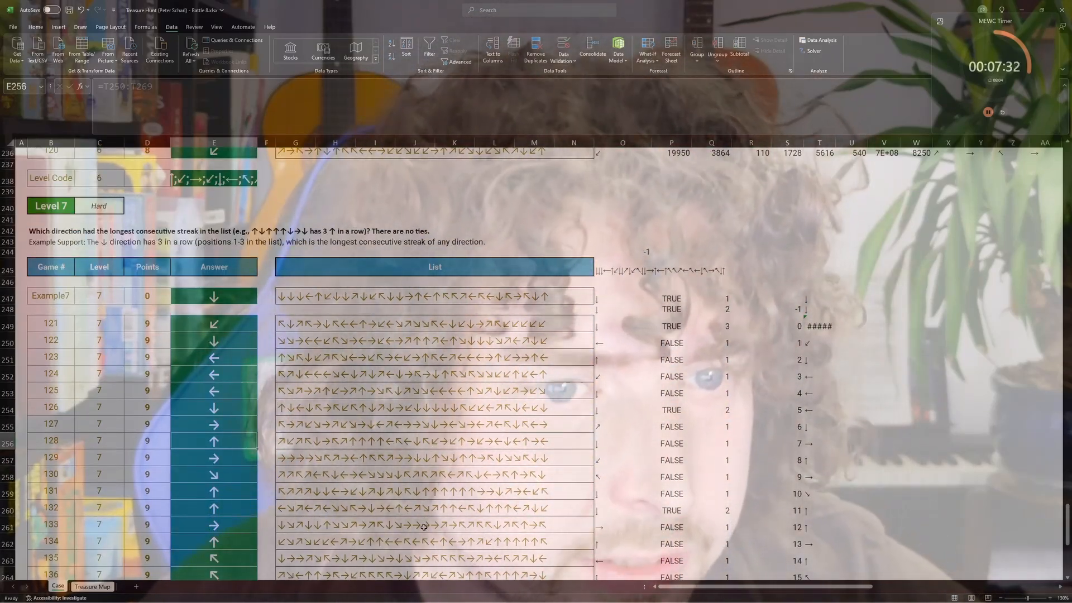
pyautogui.press('Right')
pyautogui.press('Right')
pyautogui.press('Right')
pyautogui.press('Right')
pyautogui.press('Right')
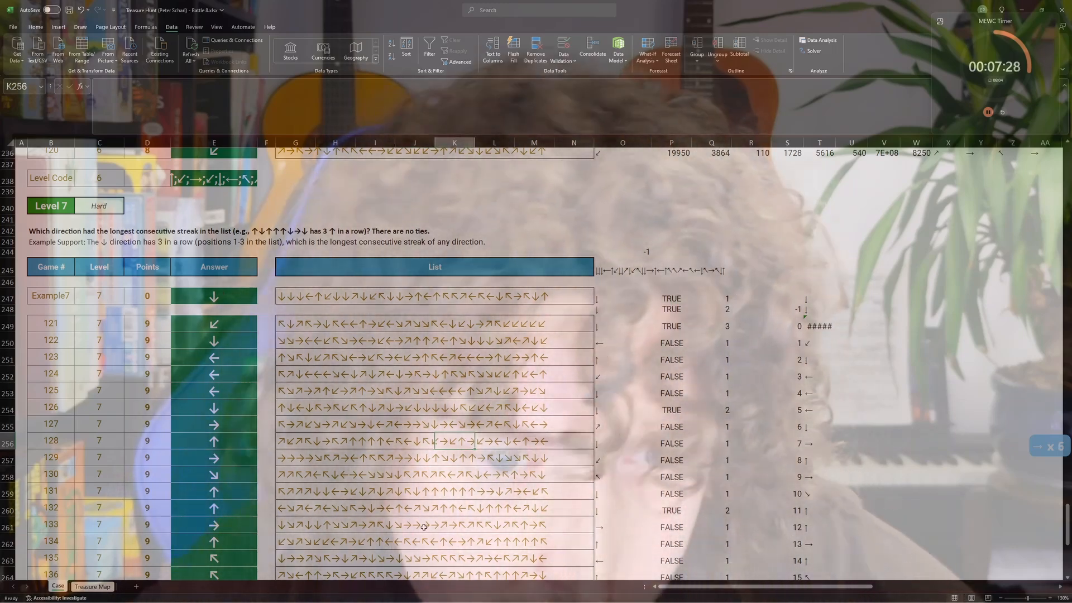
pyautogui.press('Right')
pyautogui.click(93, 586)
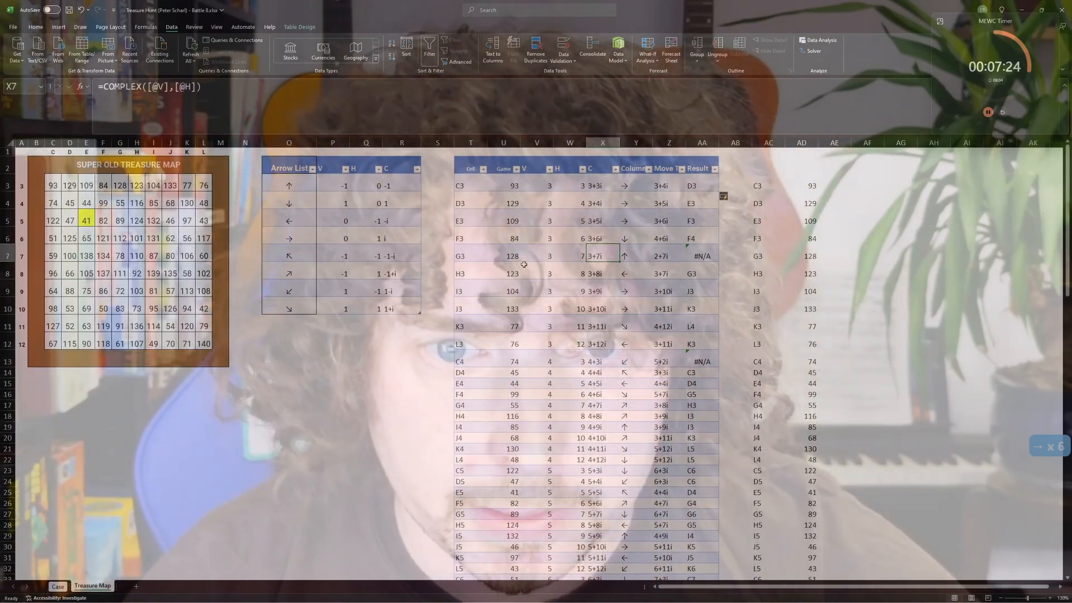
pyautogui.click(472, 255)
pyautogui.click(115, 186)
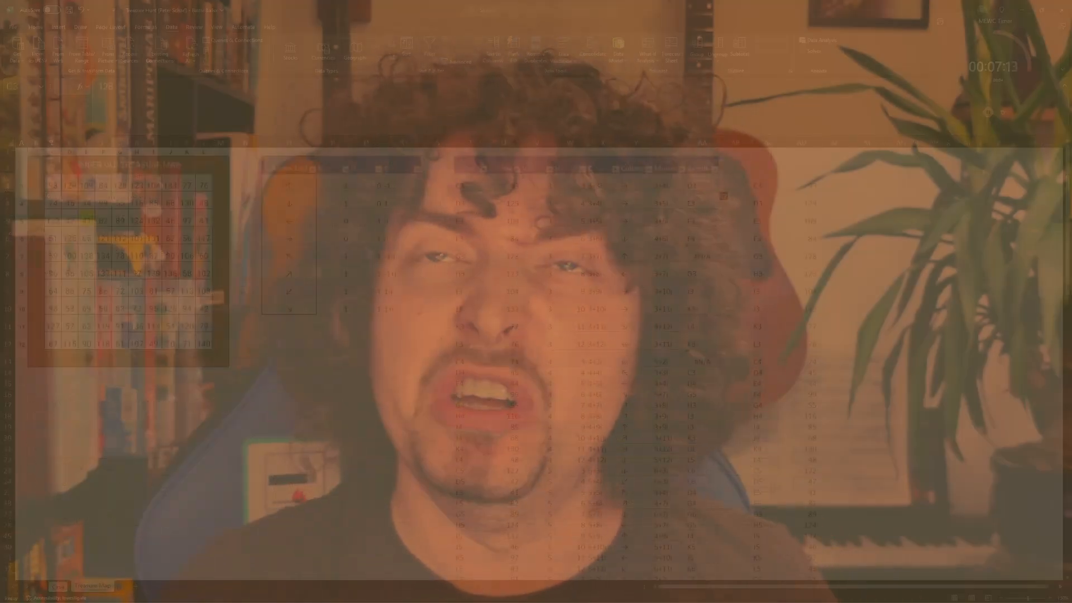
pyautogui.scroll(-1, 538, 441)
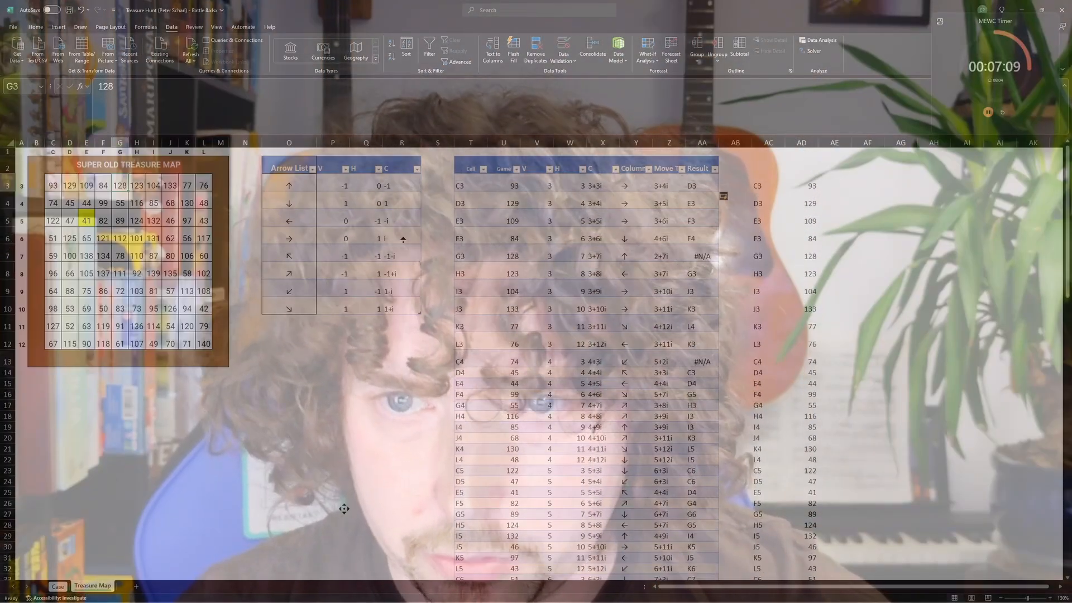
# - Insert another blank sheet column after Result and start a path list in AG2:AG3 with header Cell and starting cell E5
pyautogui.rightClick(735, 143)
pyautogui.click(776, 228)
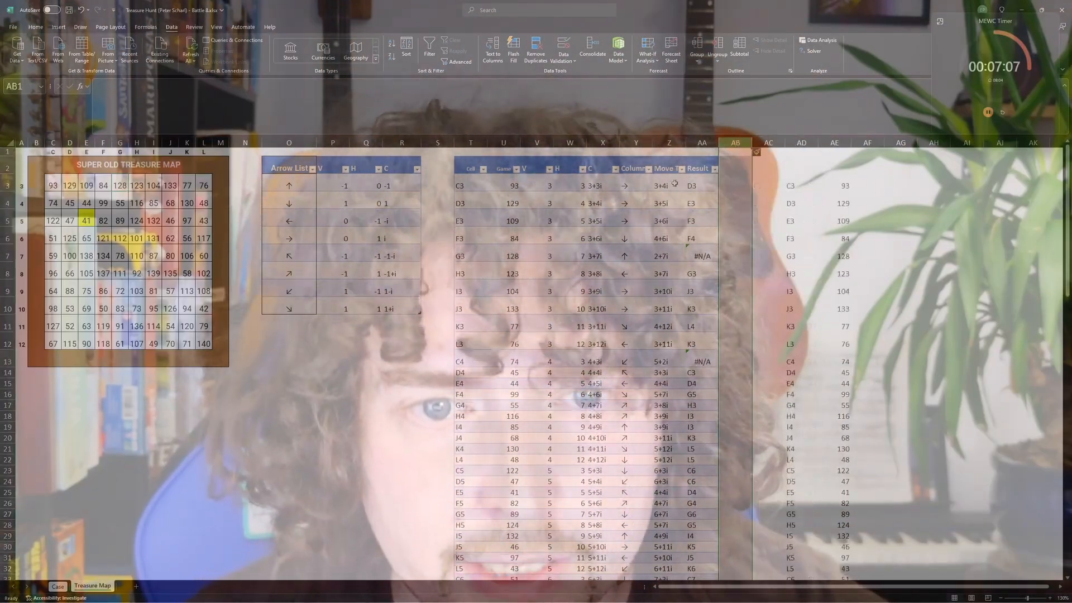
pyautogui.click(900, 185)
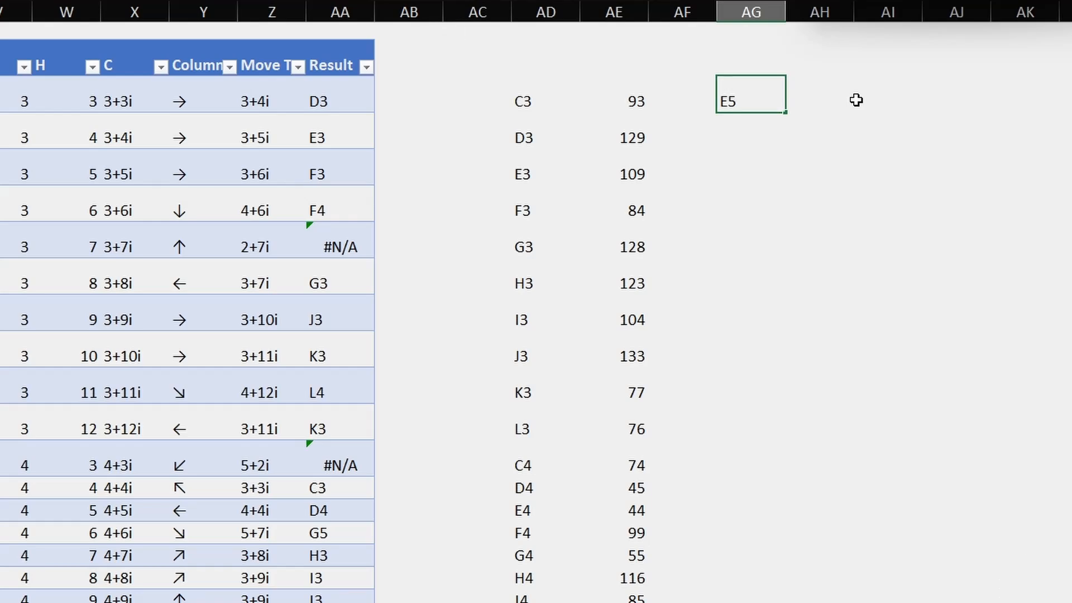
# - Look up the next path cell in AG4 with =XLOOKUP(AG3,Map[Cell],Map[Result])
pyautogui.click(761, 136)
pyautogui.write('=')
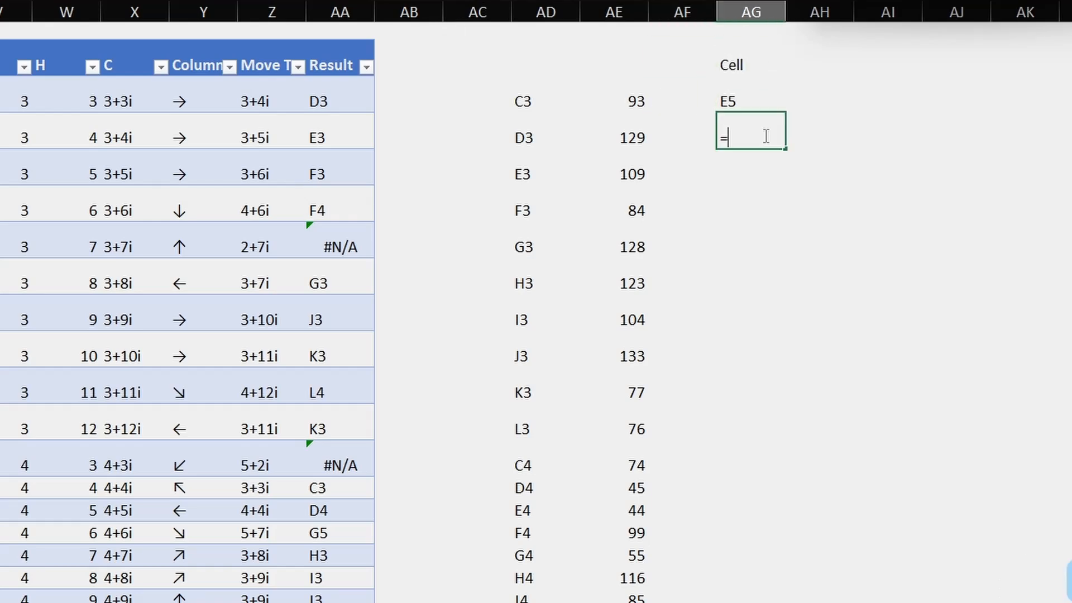
pyautogui.write('XLOOKUP(')
pyautogui.press('Up')
pyautogui.write(',')
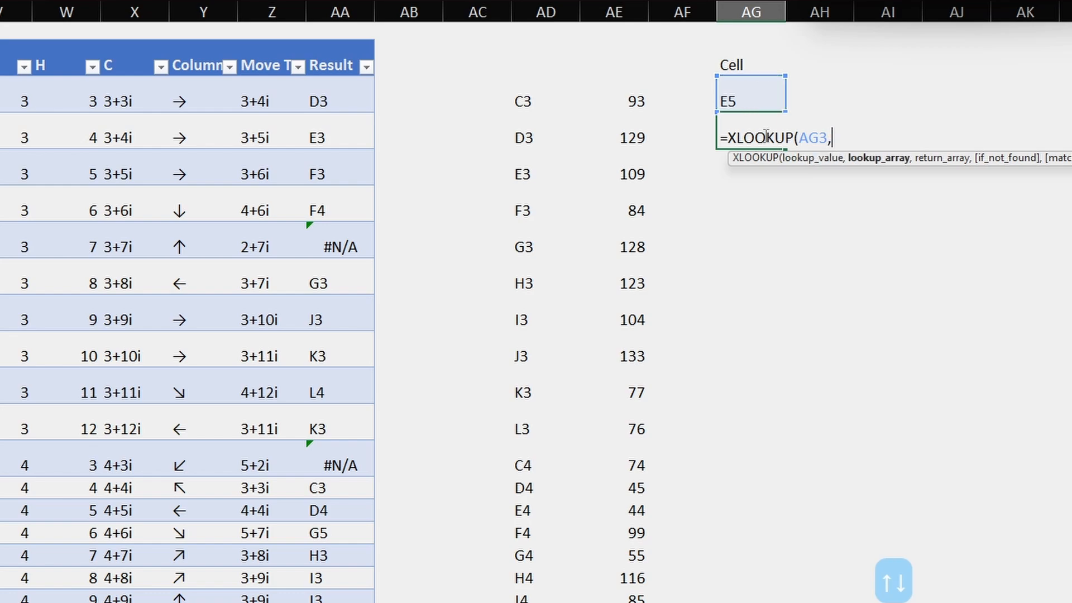
pyautogui.hotkey('ctrl', 'shift', 'Down')
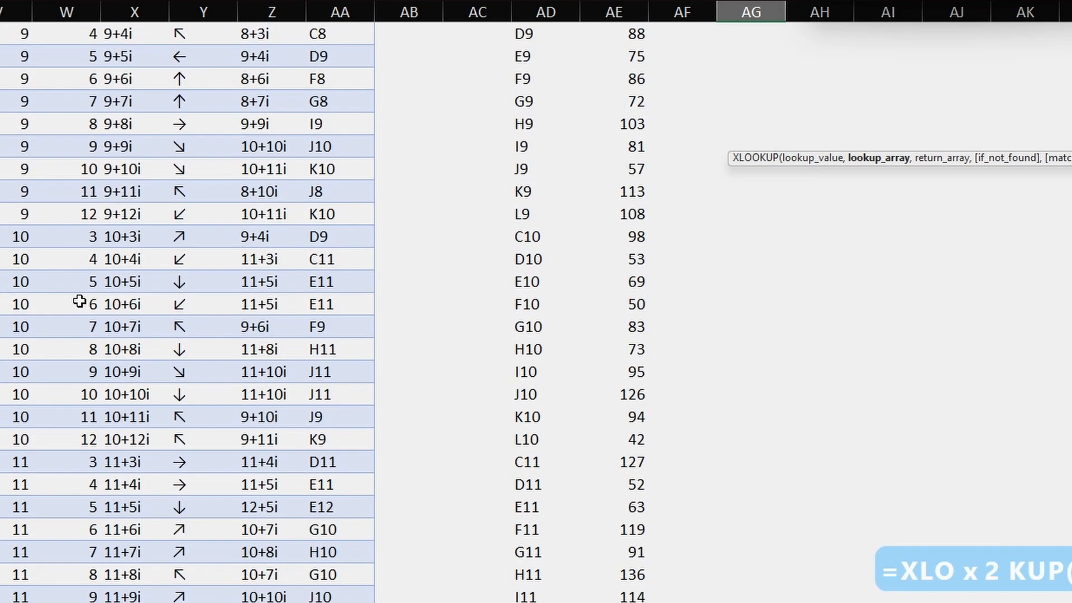
pyautogui.write(',')
pyautogui.click(340, 84)
pyautogui.hotkey('ctrl', 'shift', 'Down')
pyautogui.write(')')
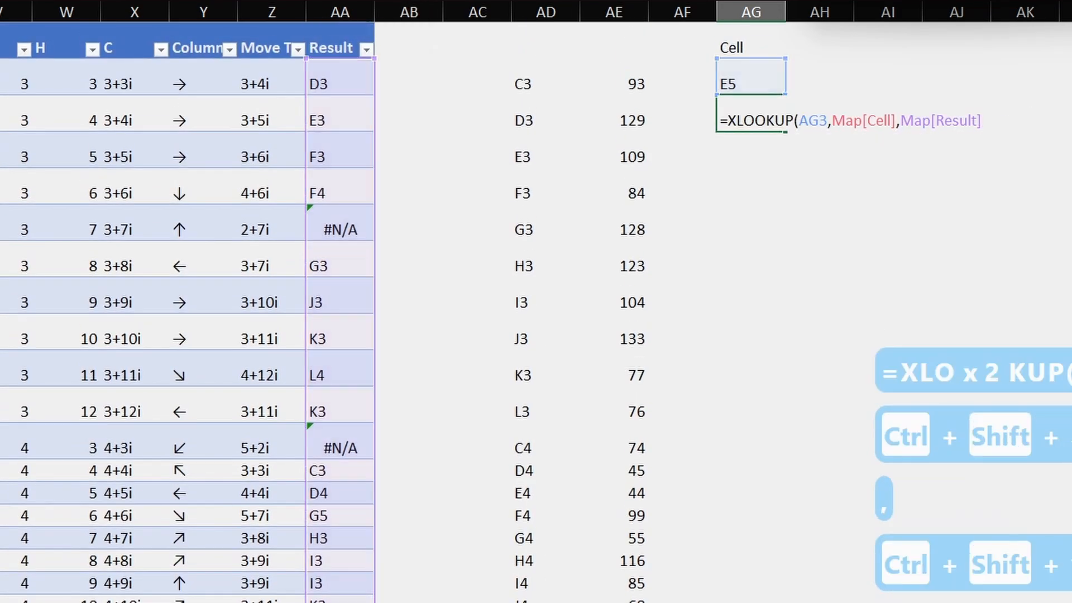
pyautogui.press('Return')
# - Fill the next-cell lookup formula from AG4 down column AG
pyautogui.press('Up')
pyautogui.hotkey('ctrl', 'shift', 'Down')
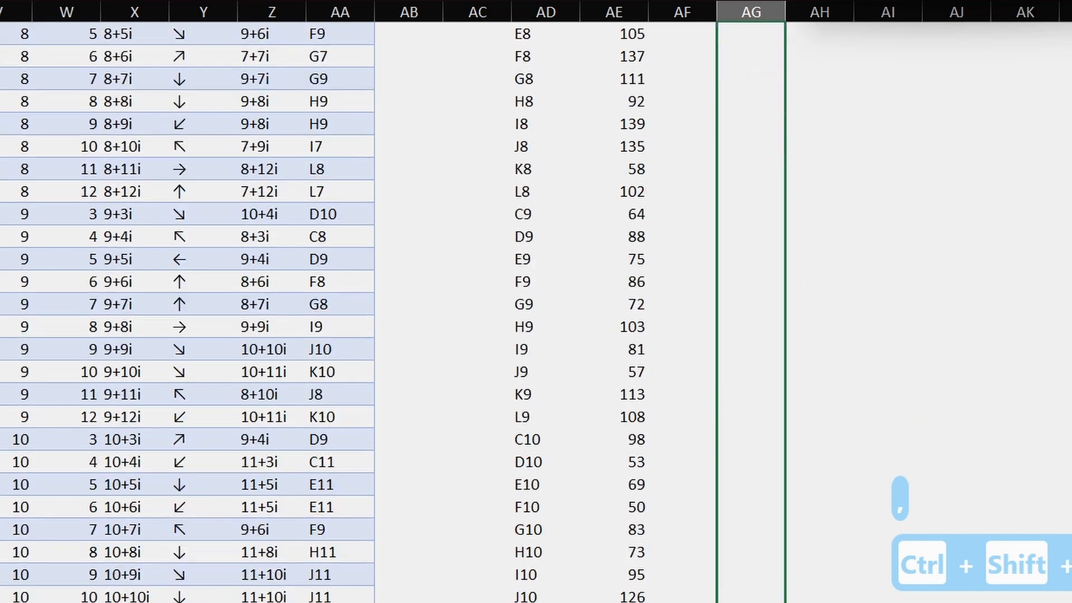
pyautogui.hotkey('ctrl', 'd')
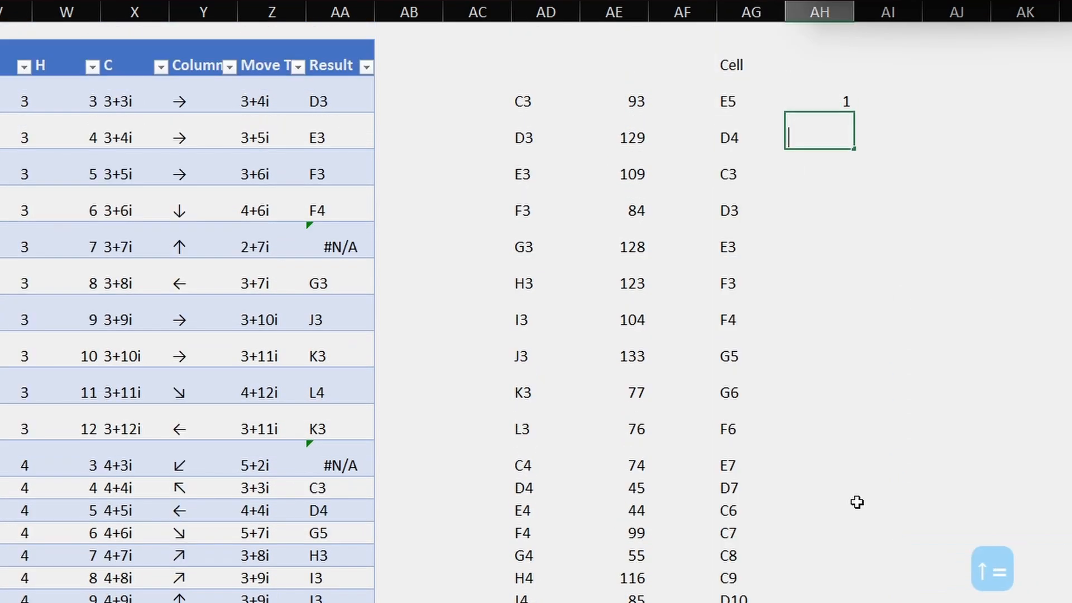
# - Number the path spots in column AH by continuing with 2 and 3 from AH4 and filling the series down
pyautogui.write('2')
pyautogui.press('Return')
pyautogui.write('3')
pyautogui.press('Return')
pyautogui.moveTo(838, 125); pyautogui.dragTo(844, 180)
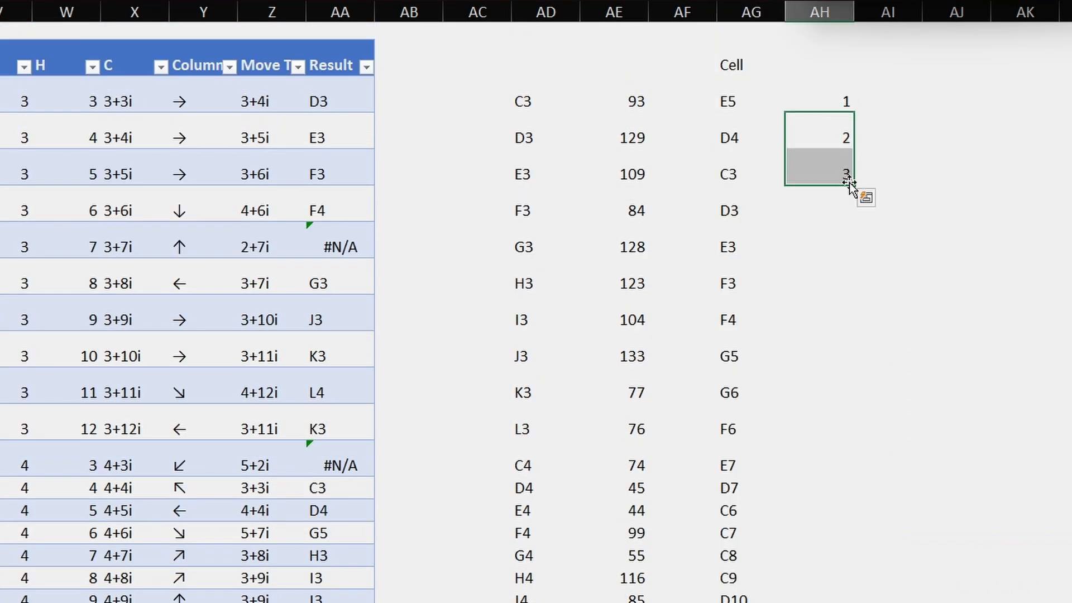
pyautogui.doubleClick(854, 192)
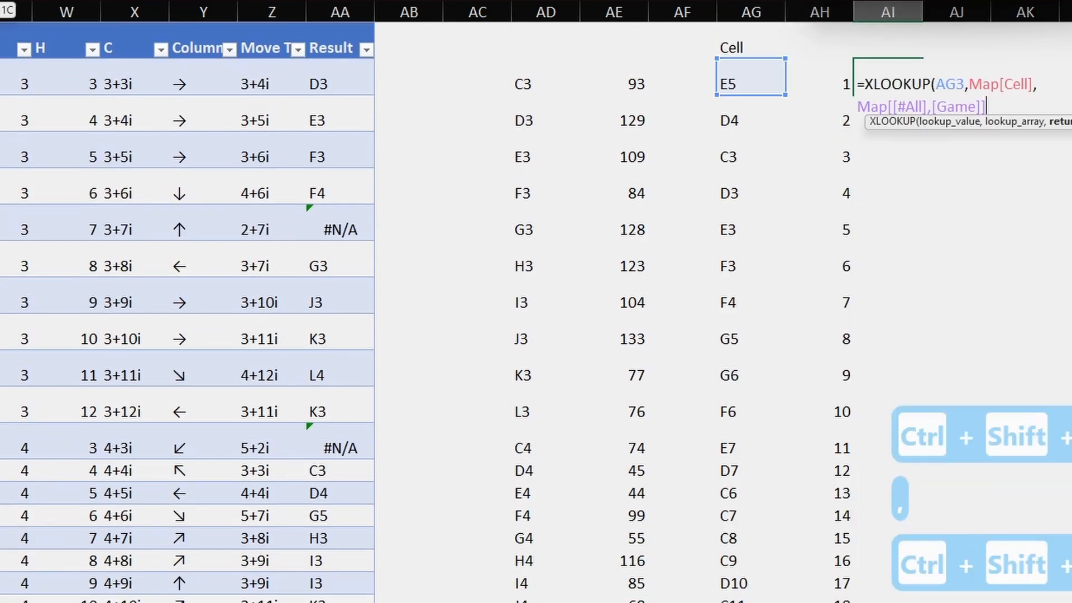
# - Return the Game number for the path cell in AI3 with an XLOOKUP on the Map table and fill it down
pyautogui.hotkey('ctrl', 'Return')
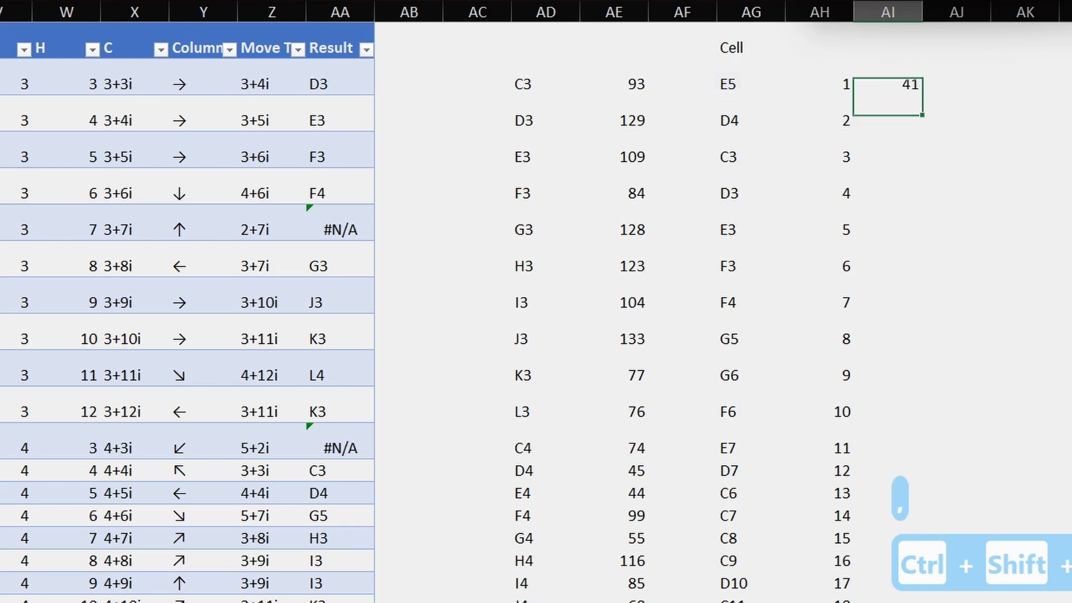
pyautogui.doubleClick(924, 94)
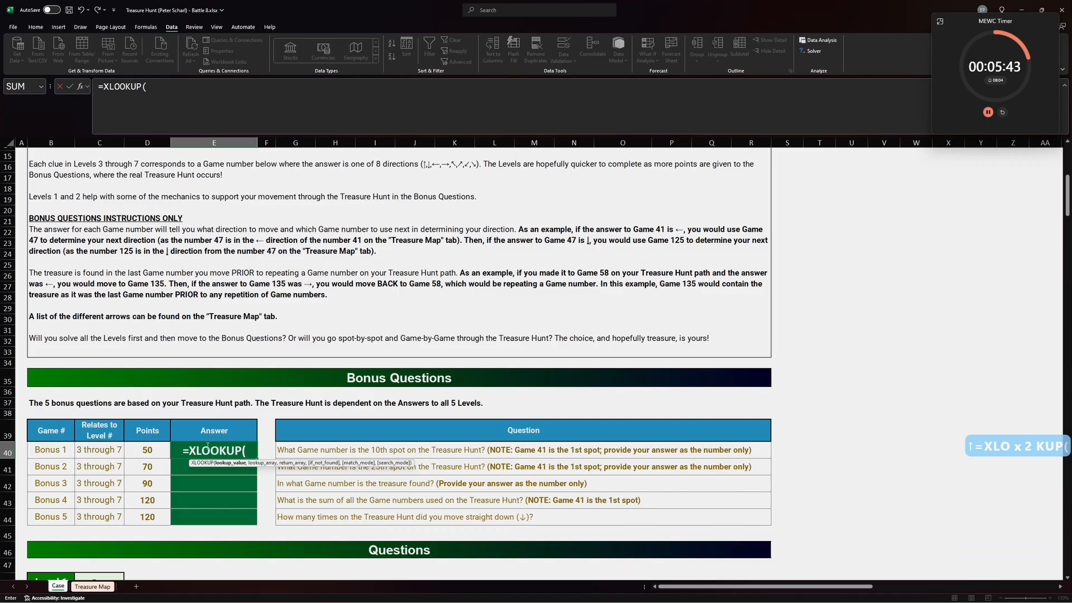
# - Answer Bonus 1 in E40 with an XLOOKUP of spot 10 in AH3:AH102, returning the Game number from AI3:AI102 on the Treasure Map sheet
pyautogui.write('1-')
pyautogui.press('BackSpace')
pyautogui.write('0,')
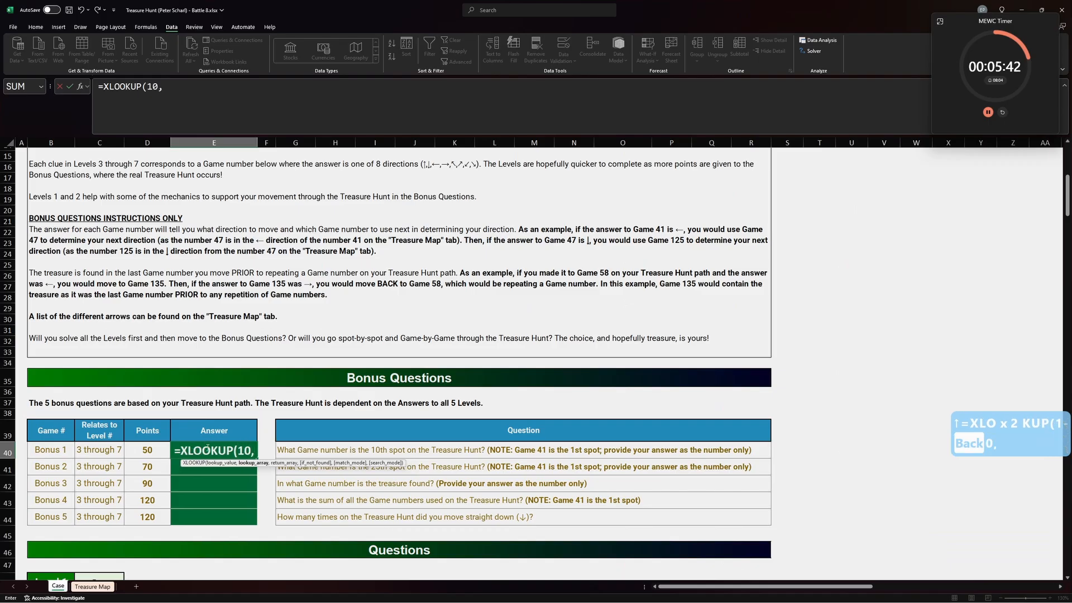
pyautogui.click(93, 587)
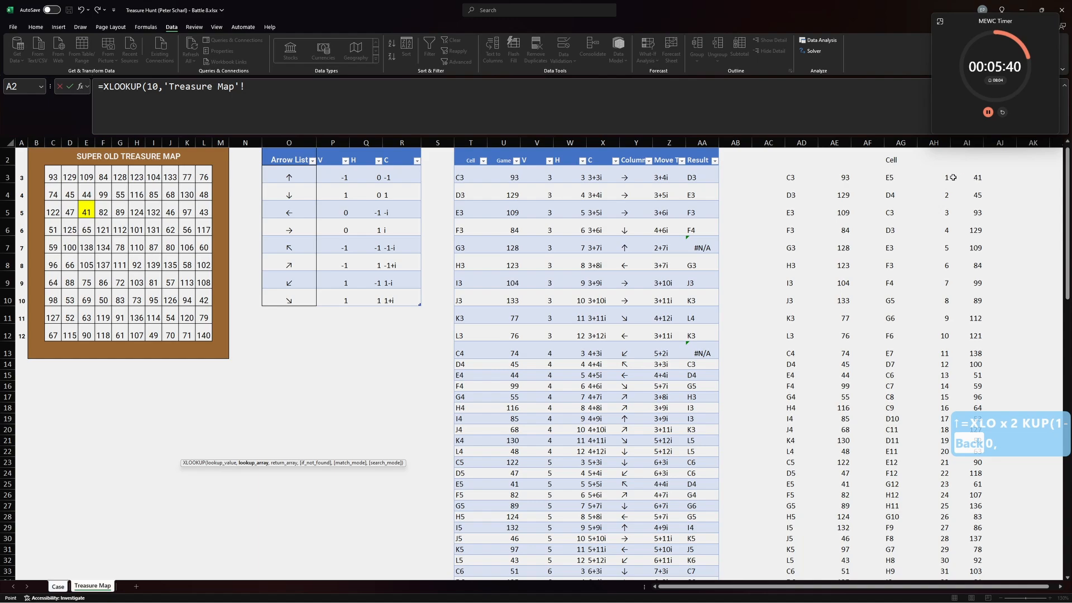
pyautogui.hotkey('ctrl', 'shift', 'Down')
pyautogui.write(",'Treasure Map'!AI102")
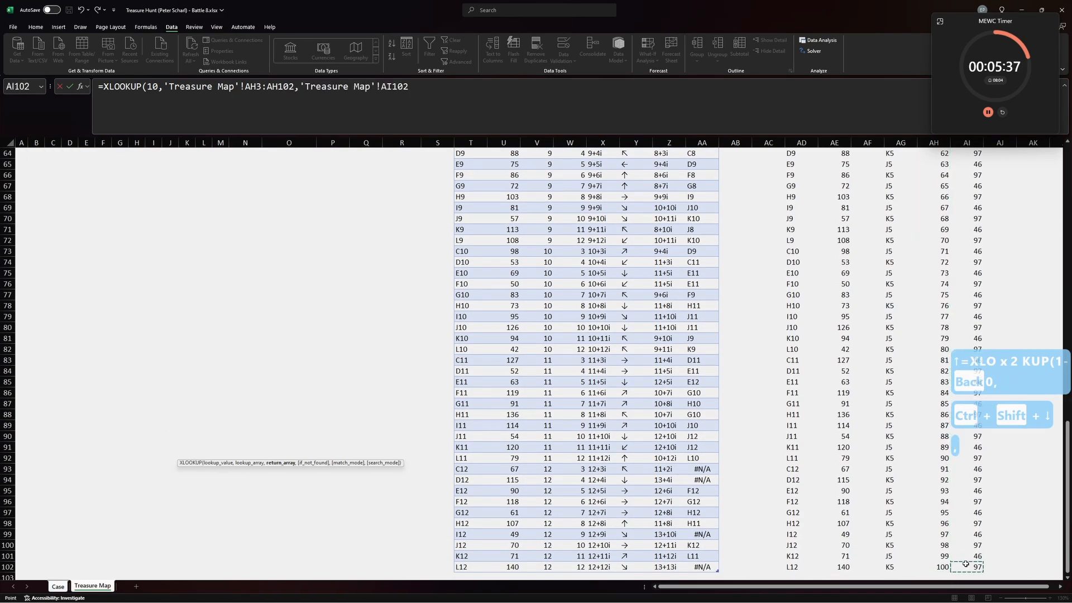
pyautogui.hotkey('ctrl', 'shift', 'Up')
pyautogui.press('Return')
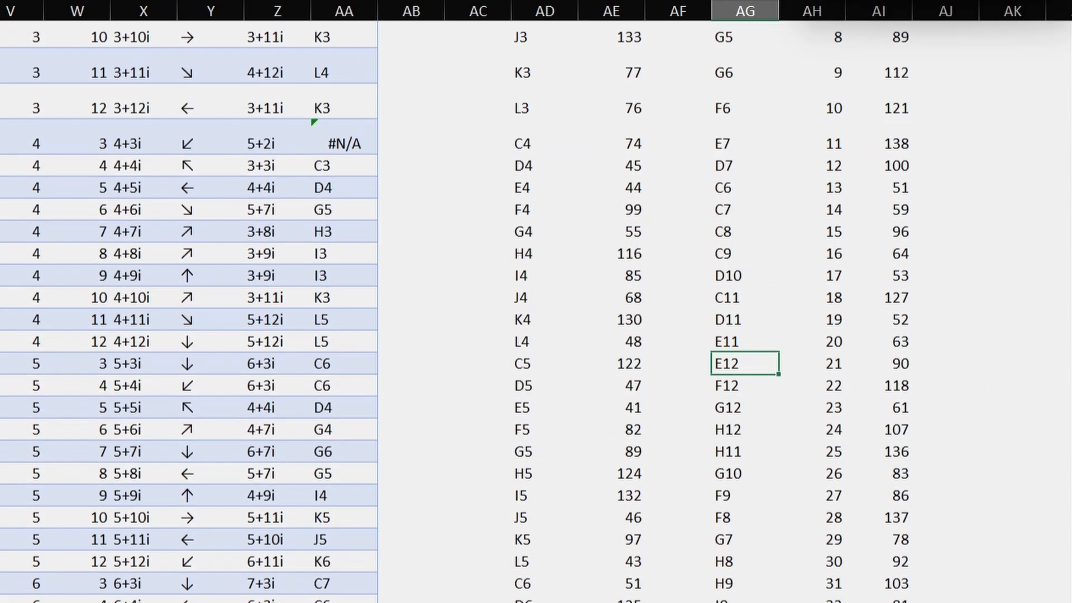
# - Check where the traced path cells start repeating and enter FALSE beside the first path spot in AJ3
pyautogui.scroll(-7, 455, 312)
pyautogui.scroll(-2, 747, 599)
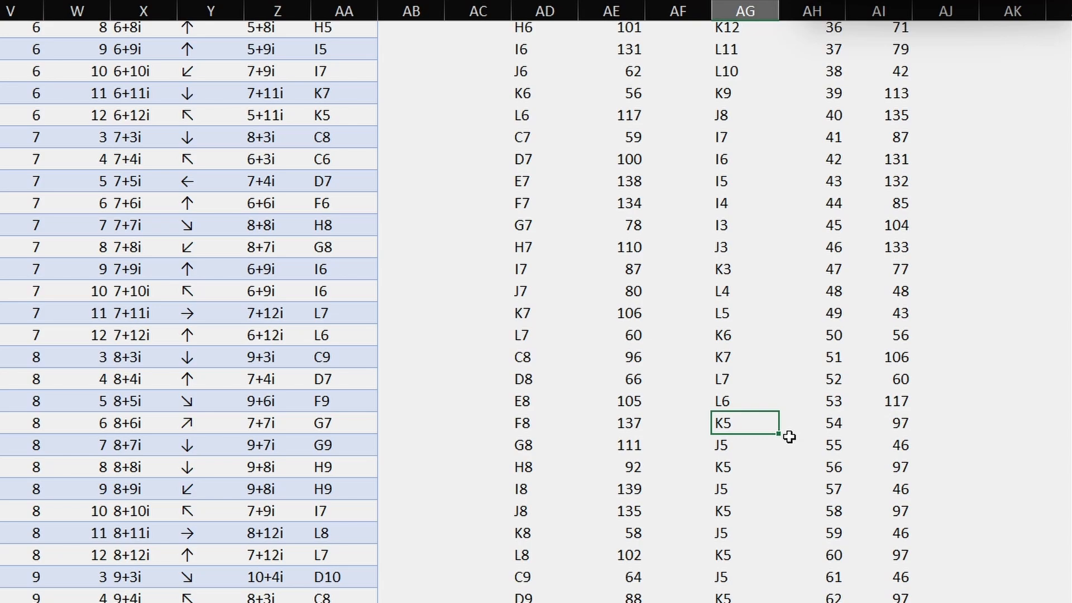
pyautogui.scroll(12, 798, 395)
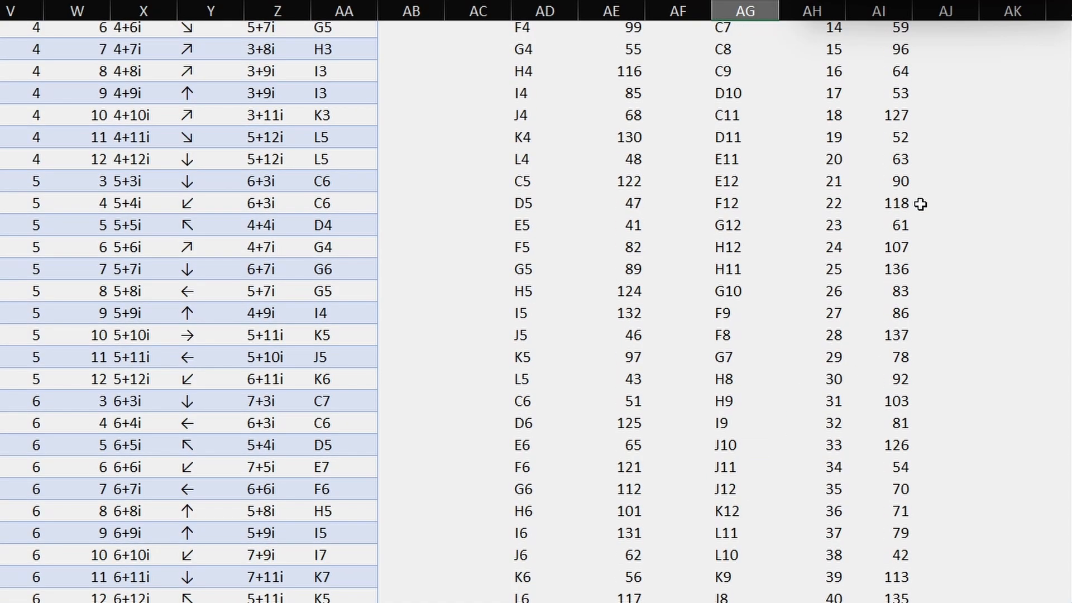
pyautogui.click(931, 106)
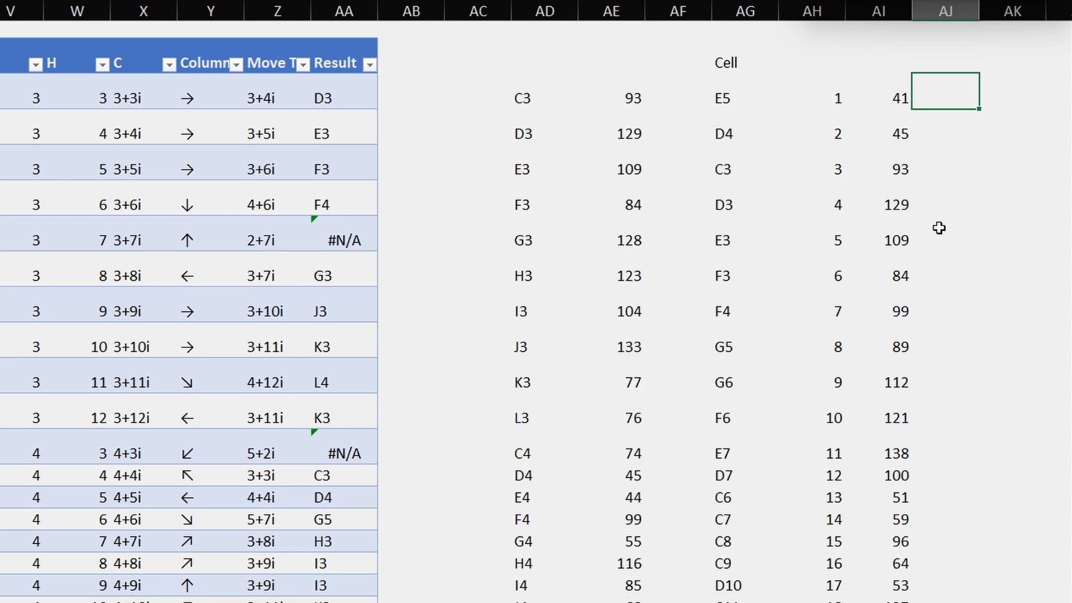
# - Flag repeated path cells from AJ4 down with ISNUMBER and XMATCH, matching AG4 against an expanding range of earlier cells starting at AG3
pyautogui.write('=')
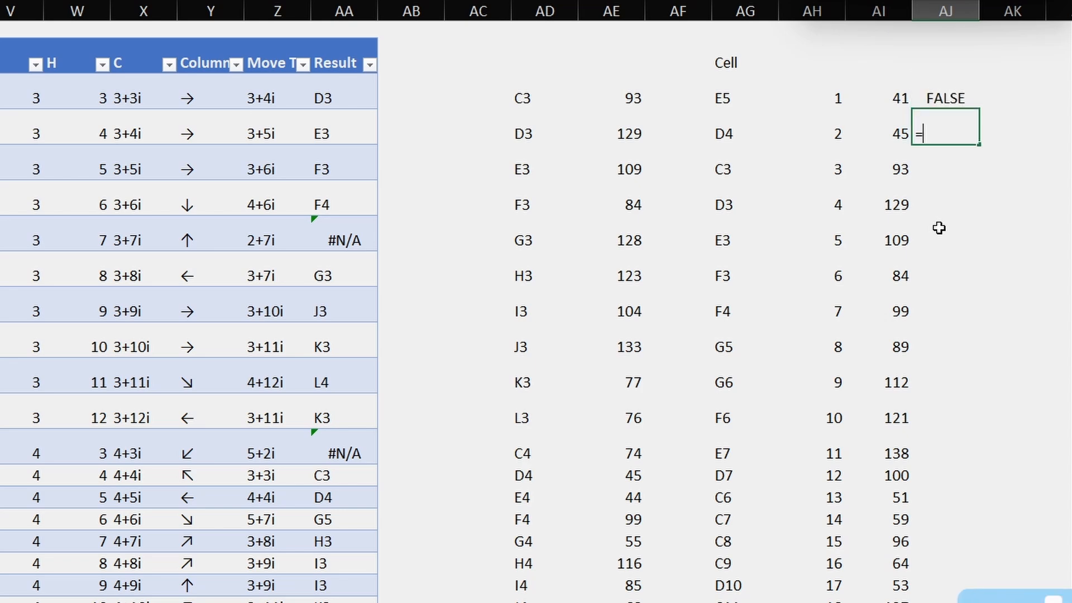
pyautogui.write('ISNUMBER(XMAT')
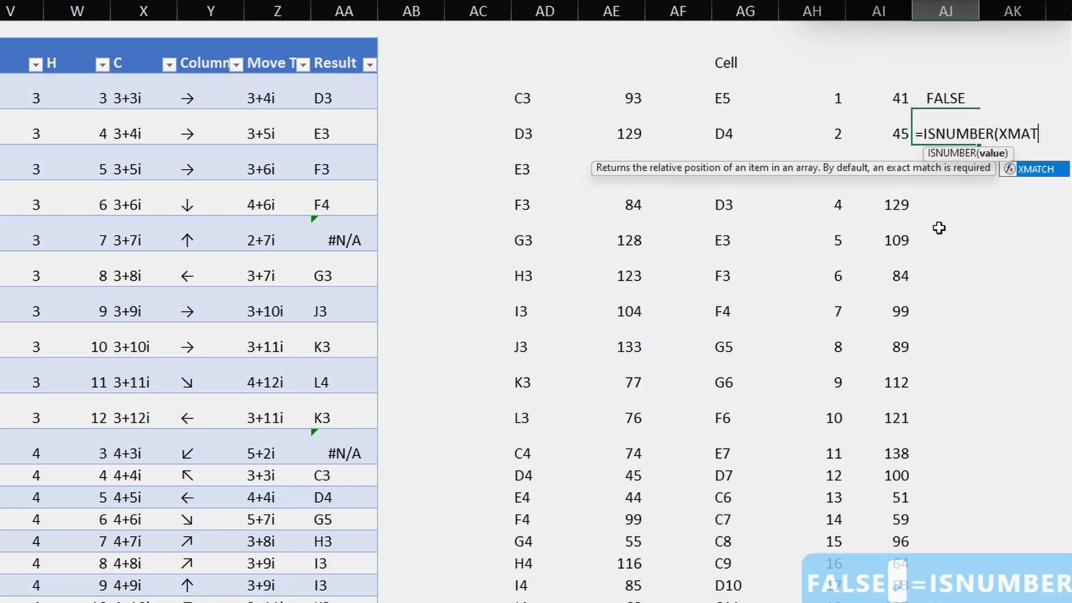
pyautogui.press('Tab')
pyautogui.press('Left')
pyautogui.press('Left')
pyautogui.press('Left')
pyautogui.write(',')
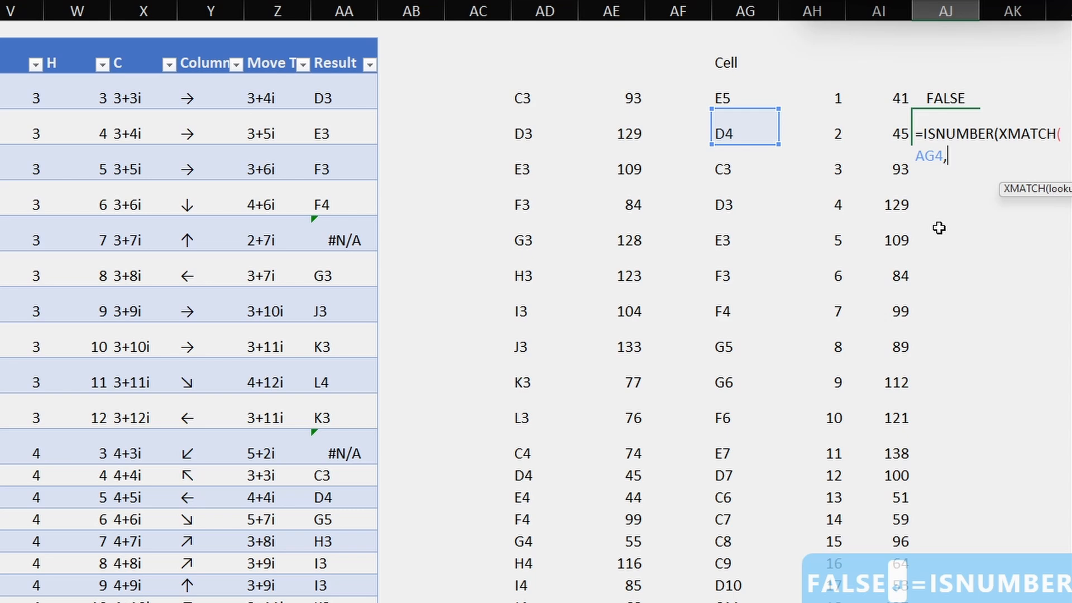
pyautogui.click(744, 101)
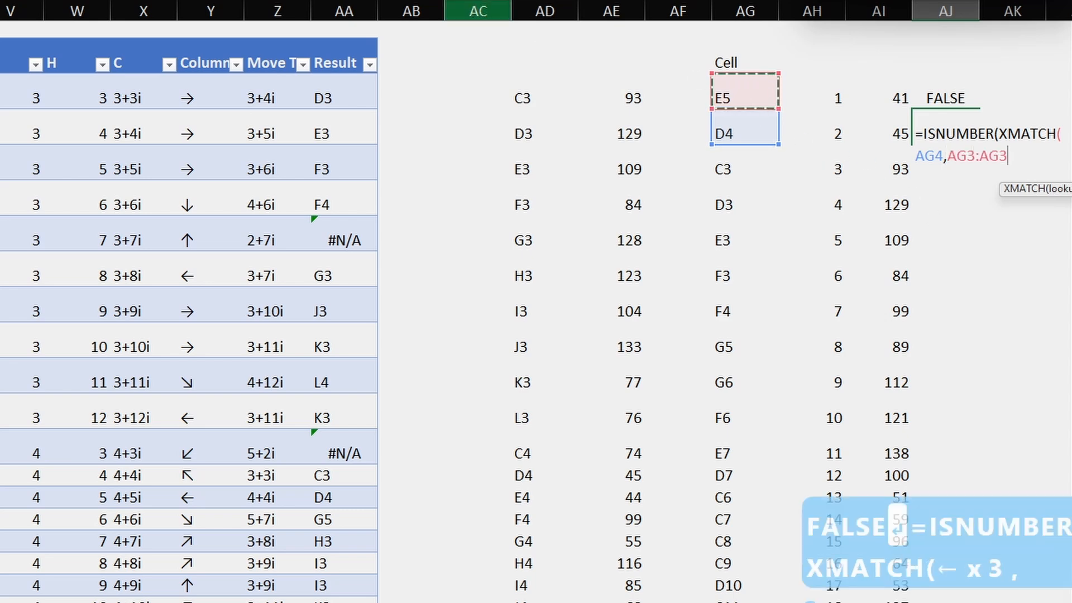
pyautogui.click(962, 155)
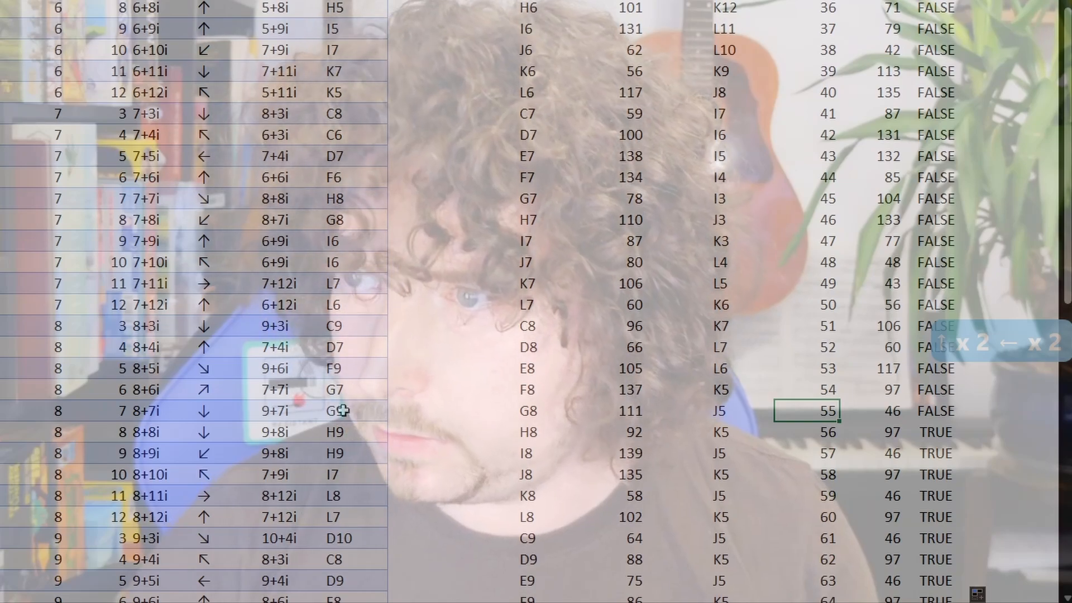
pyautogui.press('Right')
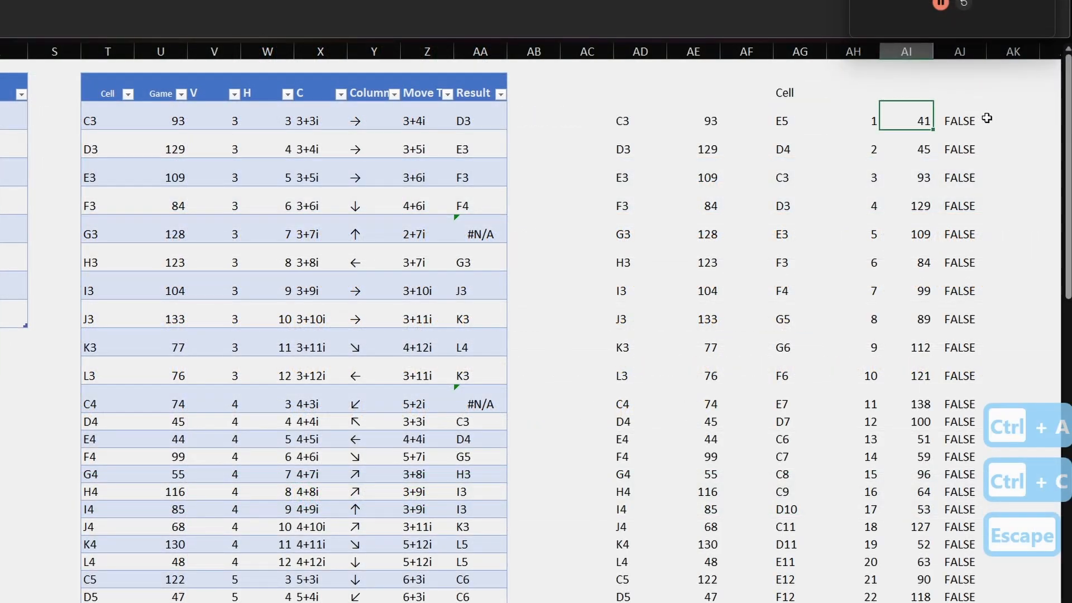
# - Return each path cell's direction arrow in column AK by reusing the Game lookup with Map's arrow column as the return array
pyautogui.hotkey('ctrl', 'v')
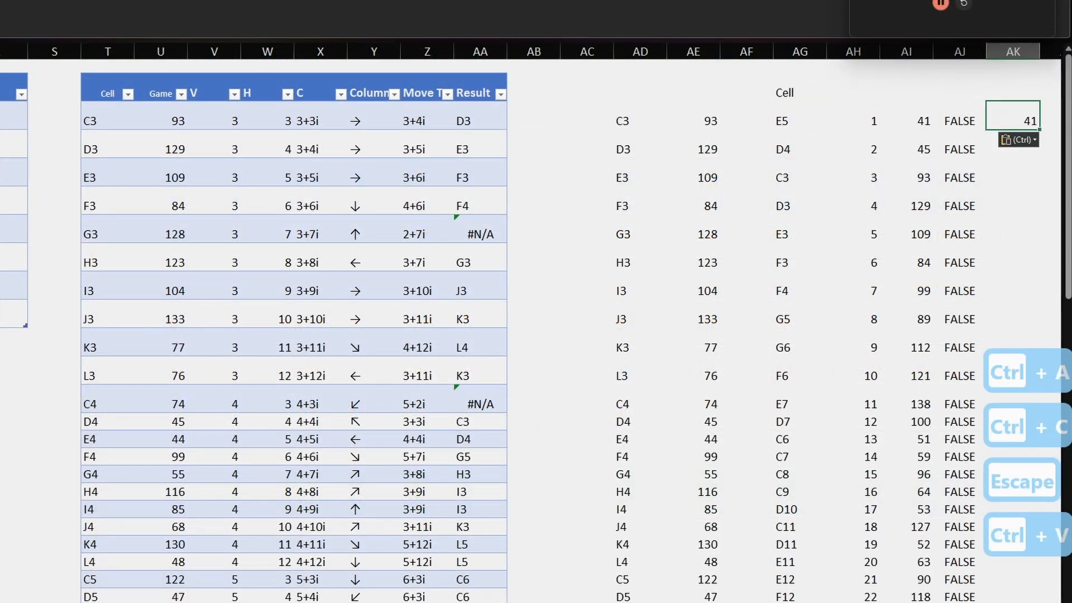
pyautogui.press('BackSpace')
pyautogui.press('BackSpace')
pyautogui.press('BackSpace')
pyautogui.press('BackSpace')
pyautogui.write('Col')
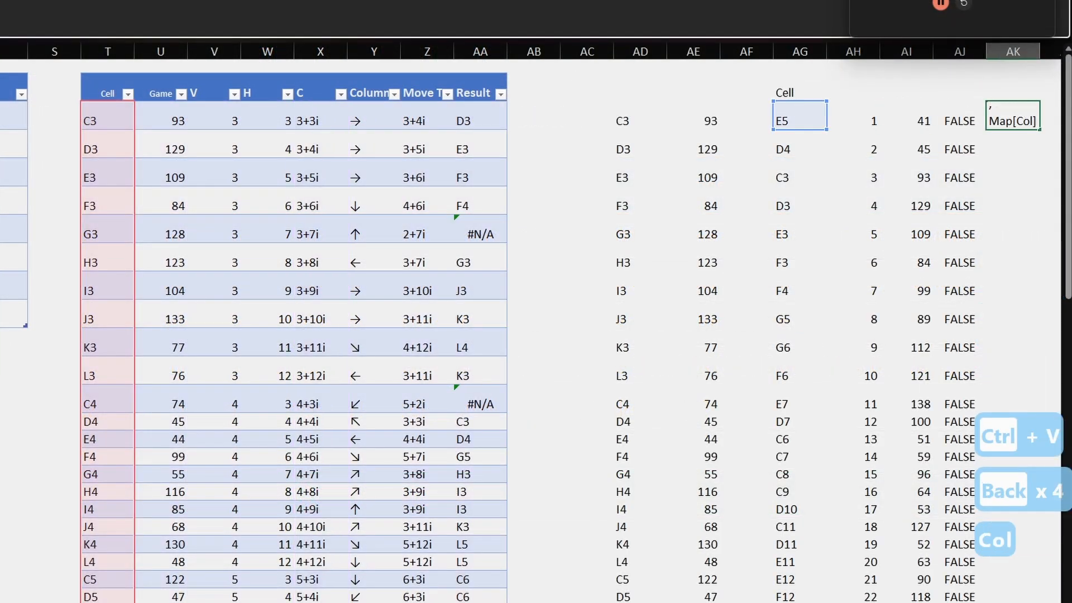
pyautogui.press('Tab')
pyautogui.press('Return')
pyautogui.doubleClick(1040, 130)
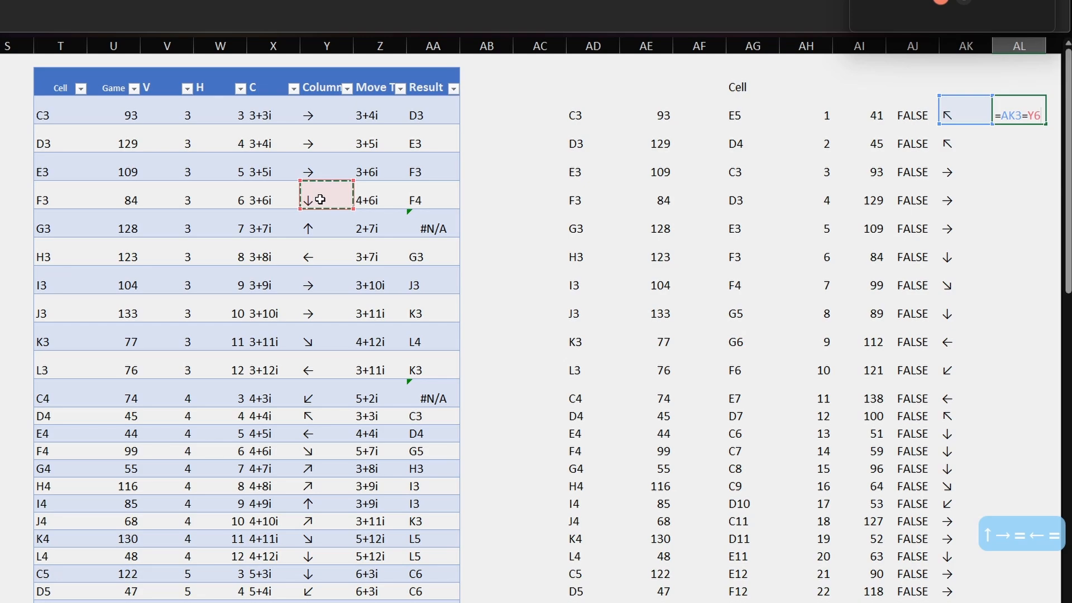
# - Test in column AL whether each move is straight down, using =AK3=$Y$6 filled down the path
pyautogui.press('F4')
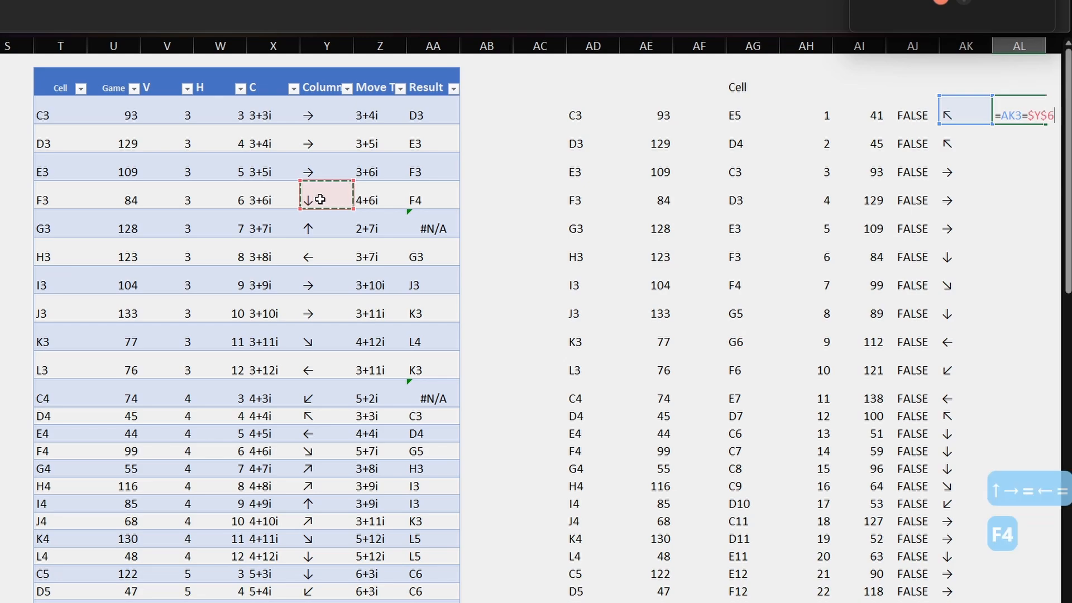
pyautogui.press('Return')
pyautogui.doubleClick(1046, 124)
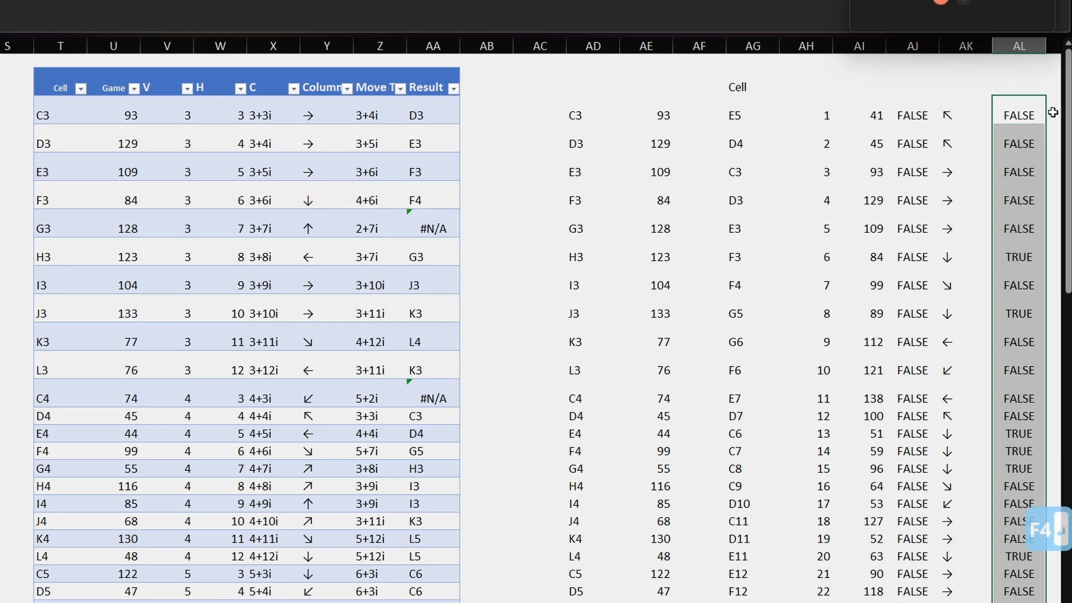
# - Start a running count of straight-down moves in AM3 with =--AL3
pyautogui.click(1052, 111)
pyautogui.write('=--')
pyautogui.press('Left')
pyautogui.press('Return')
# - Continue the running count of down moves in AM4 with =--AL4+AM3 and fill it down the column
pyautogui.write('=--')
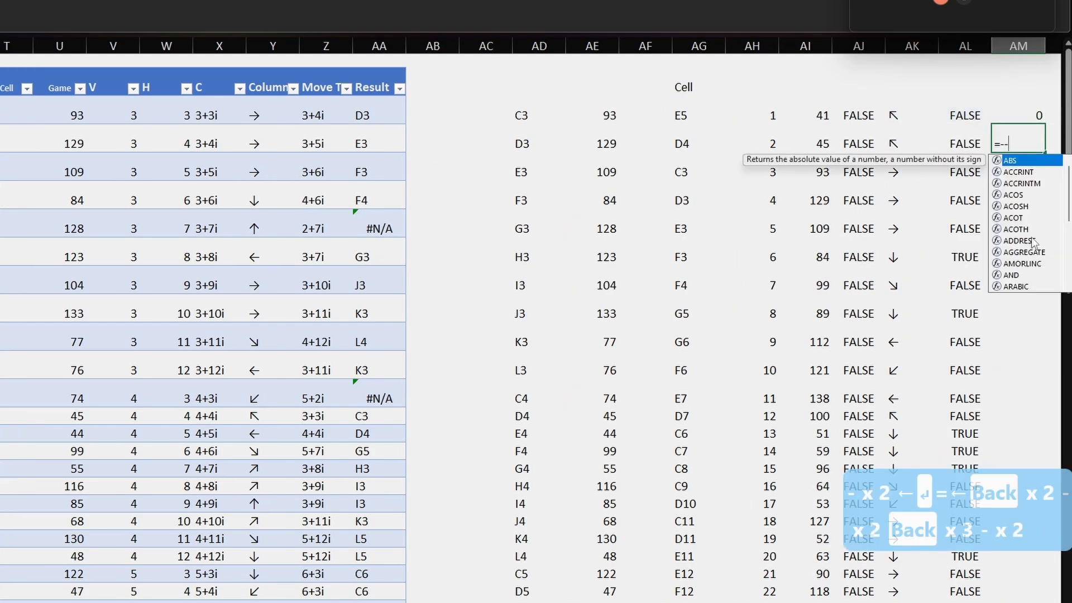
pyautogui.press('Left')
pyautogui.write('+')
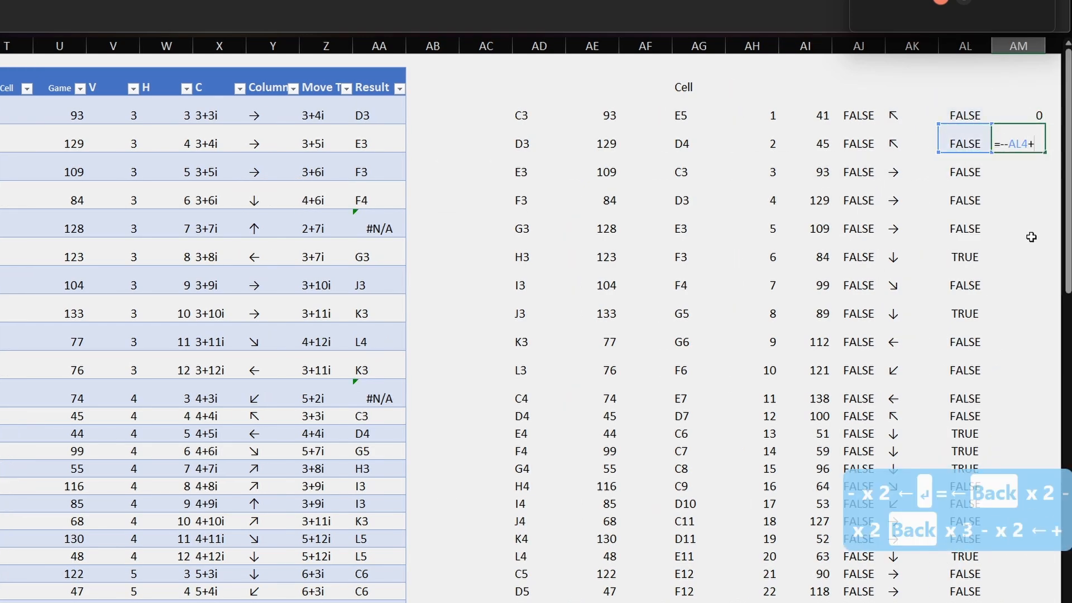
pyautogui.click(1035, 111)
pyautogui.press('Return')
pyautogui.click(1039, 146)
pyautogui.doubleClick(1046, 153)
# - Follow the path to spot 55, the last before the repeat flags, and enter its running count, 11, as the Bonus 5 answer
pyautogui.scroll(-4, 1015, 184)
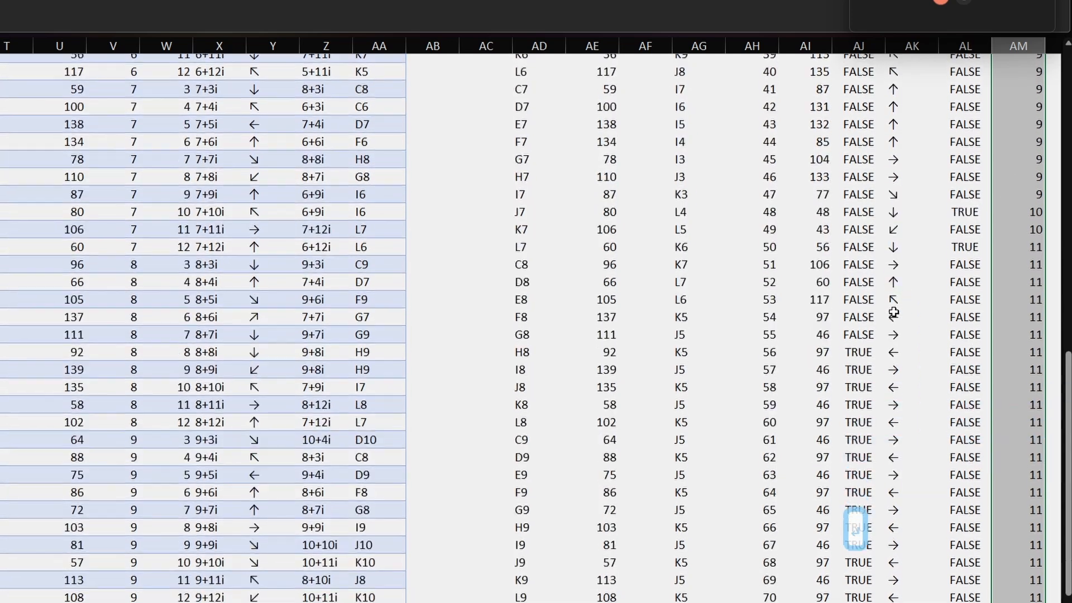
pyautogui.click(700, 240)
pyautogui.press('Down')
pyautogui.press('Down')
pyautogui.press('Down')
pyautogui.press('Down')
pyautogui.press('Down')
pyautogui.press('Right')
pyautogui.press('Right')
pyautogui.press('Right')
pyautogui.press('Right')
pyautogui.press('Right')
pyautogui.press('Right')
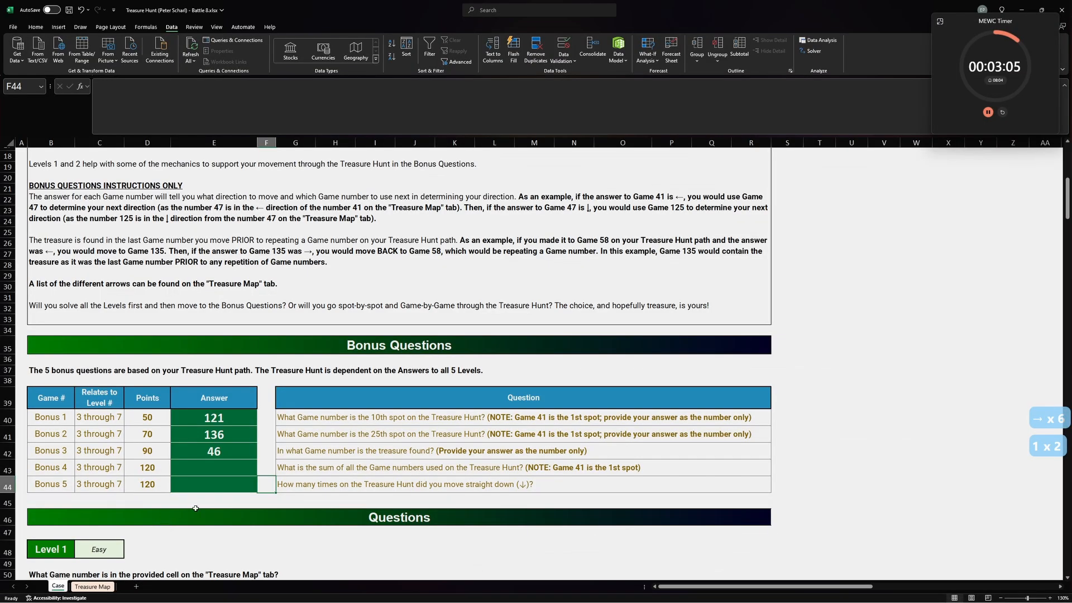
pyautogui.click(229, 484)
pyautogui.write('11')
pyautogui.press('Return')
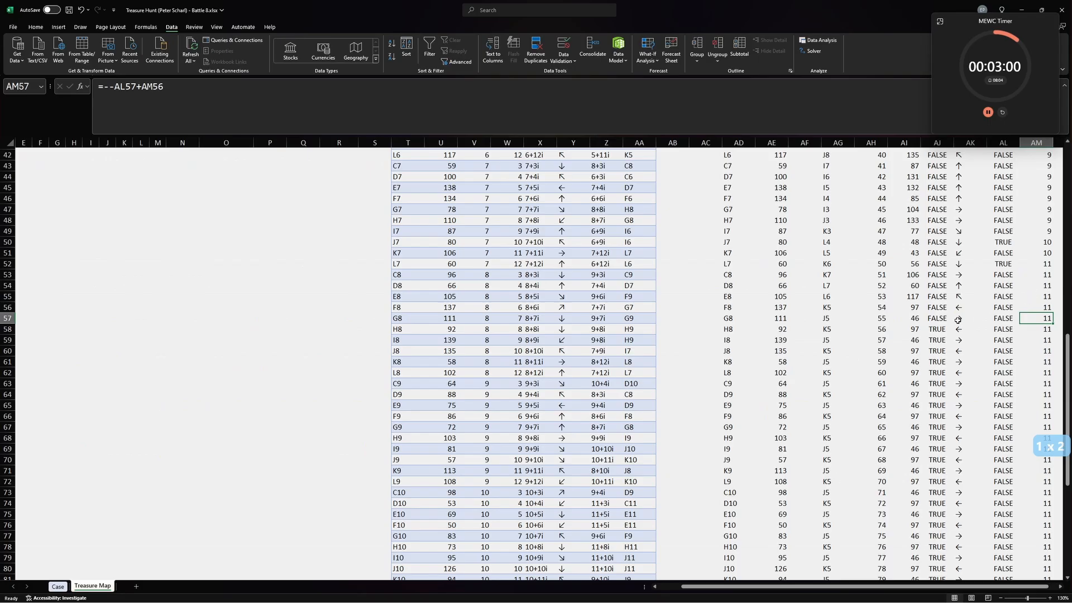
# - Sum the path's Game numbers in column AI up to spot 55, enter 4909 as the Bonus 4 answer and save the workbook
pyautogui.click(916, 318)
pyautogui.scroll(14, 932, 328)
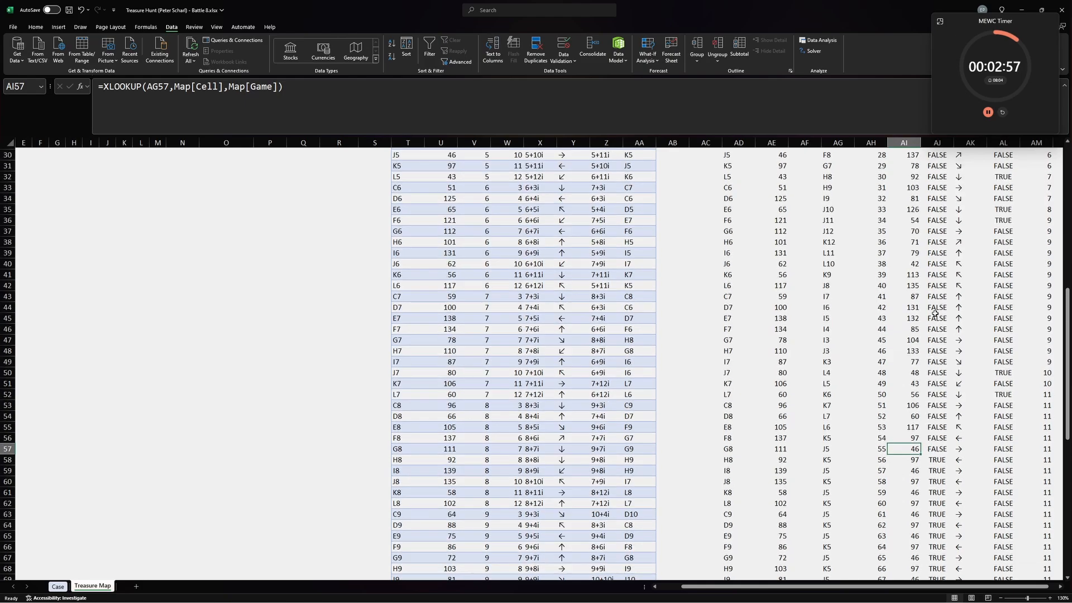
pyautogui.keyDown('shift'); pyautogui.click(912, 184); pyautogui.keyUp('shift')
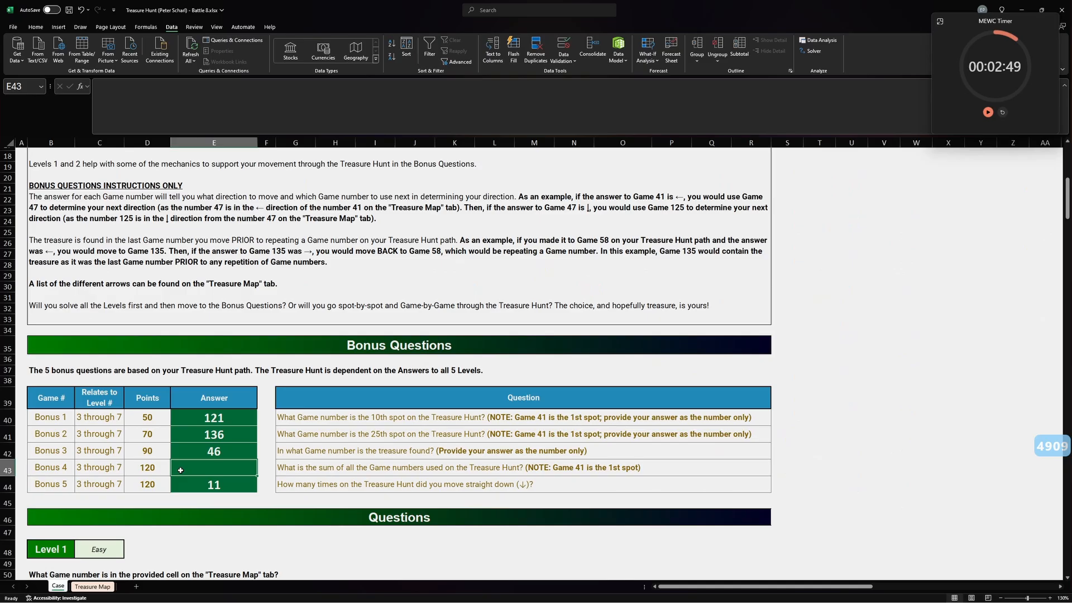
pyautogui.write('4909')
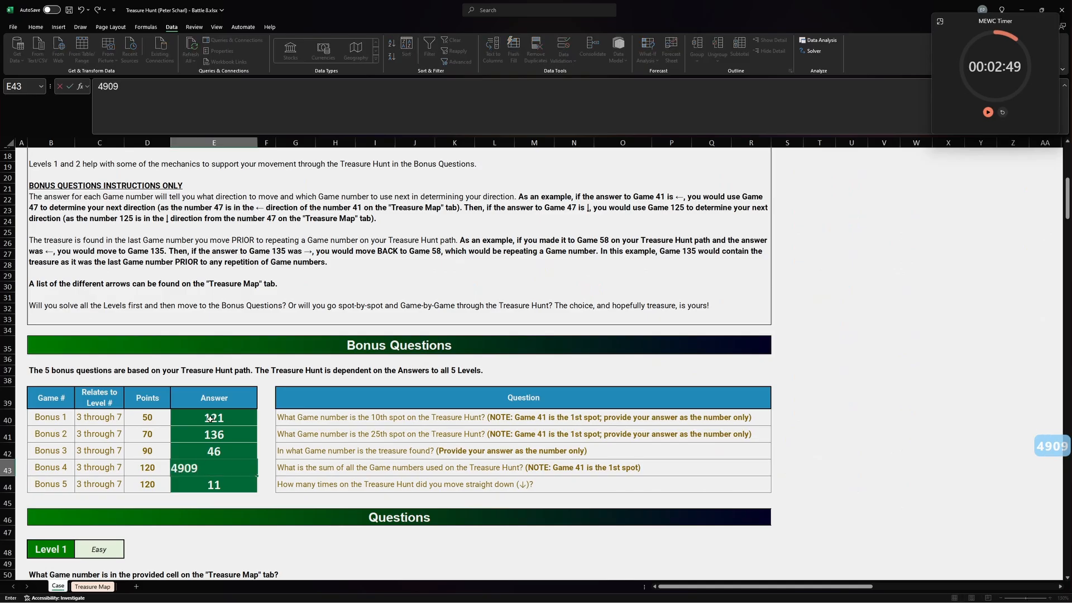
pyautogui.press('Return')
pyautogui.hotkey('ctrl', 's')
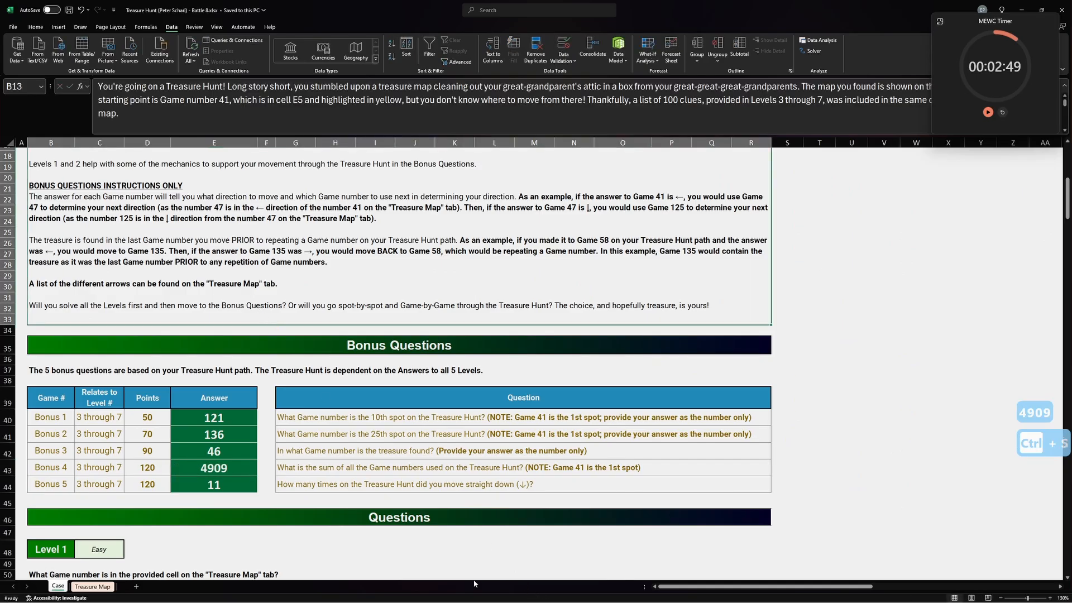
pyautogui.press('super')
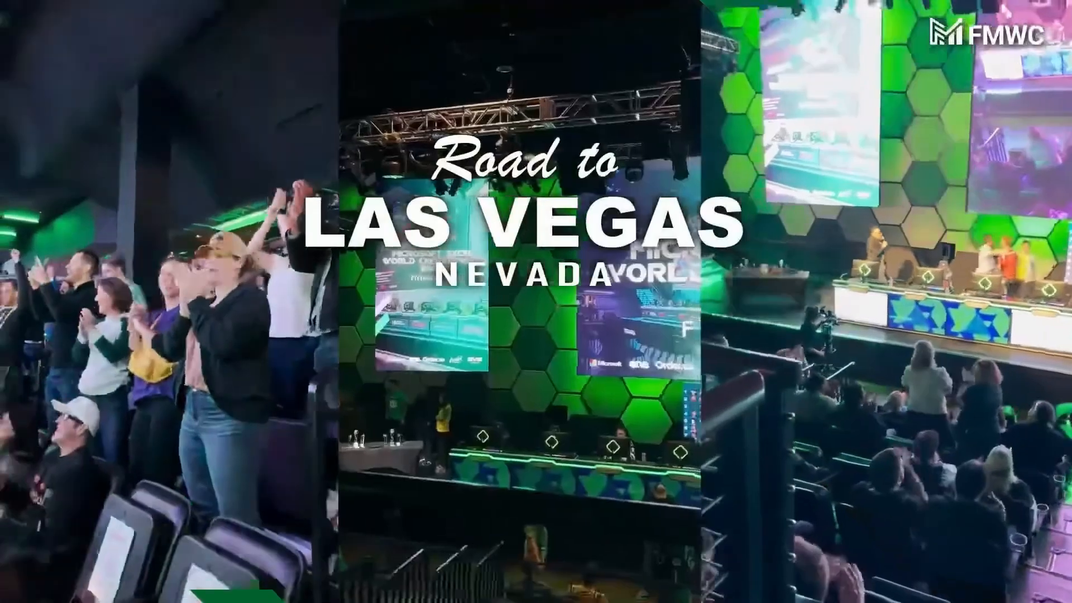